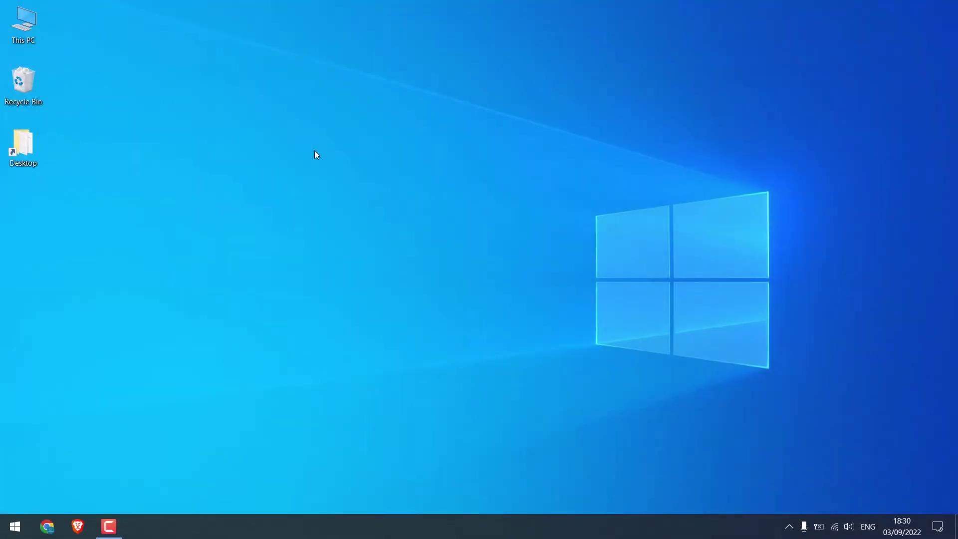
Open the Let's Learn WordPress site in Chrome and log in to its /wp-admin dashboard.
left_click(50, 531)
type("le")
key("Return")
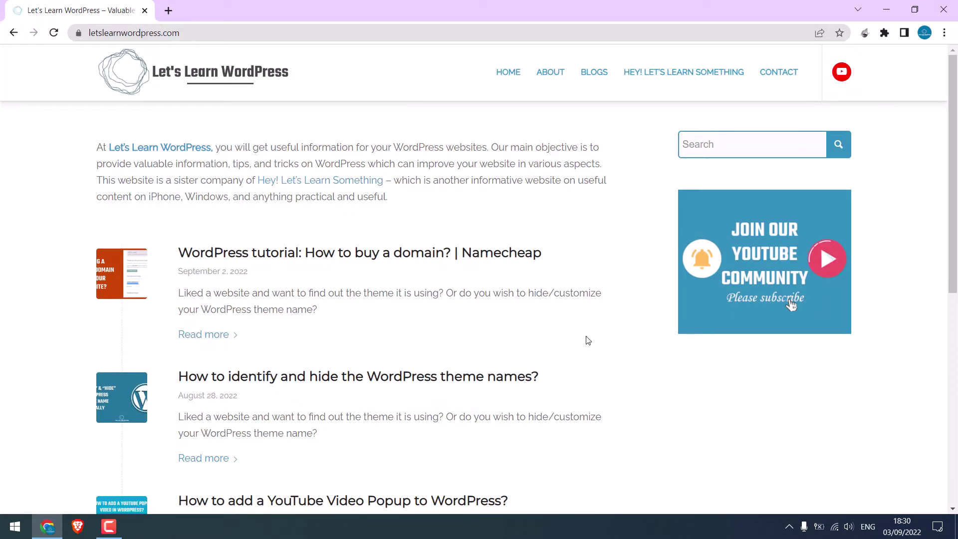
left_click_drag(952, 175, 953, 42)
left_click(256, 27)
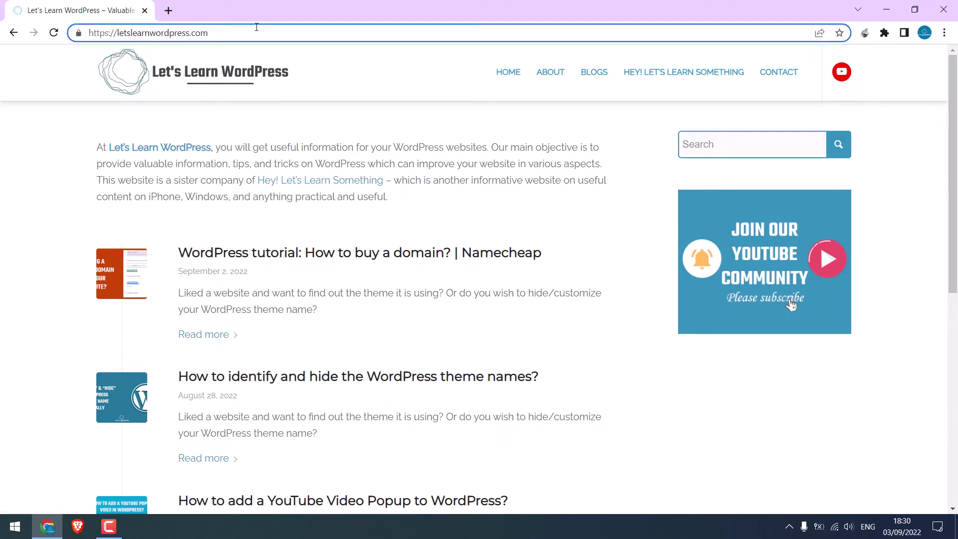
type("/wp")
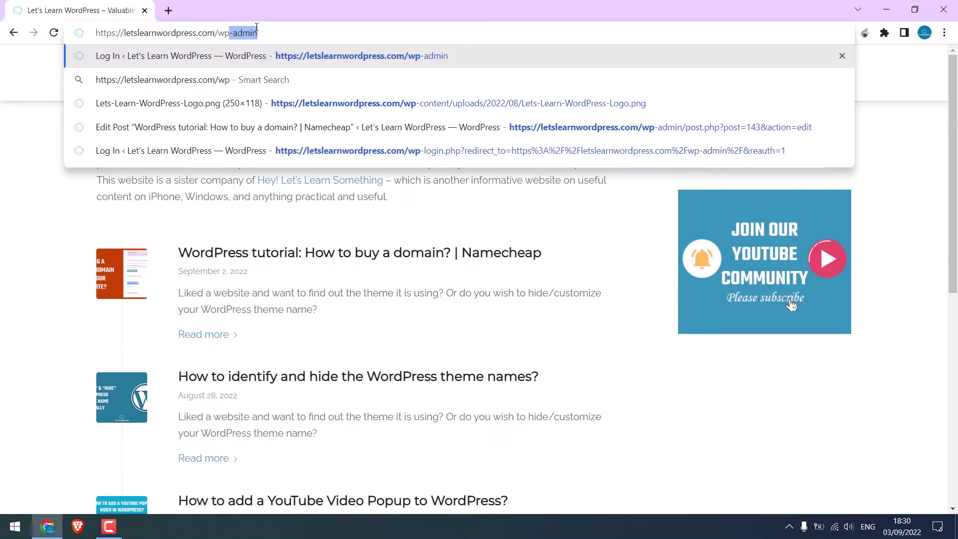
type("-admin")
key("Return")
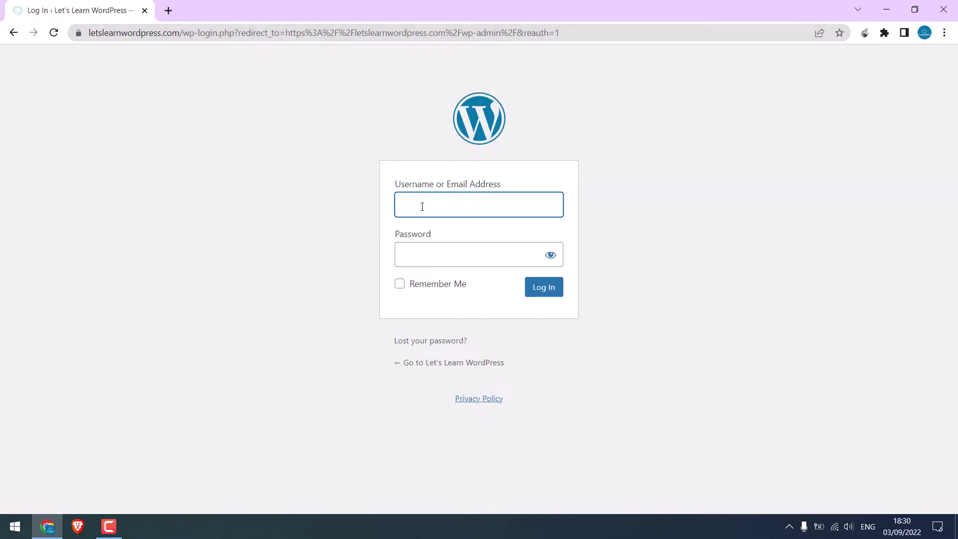
type("saujan")
key("Tab")
type("•••••••••••••••")
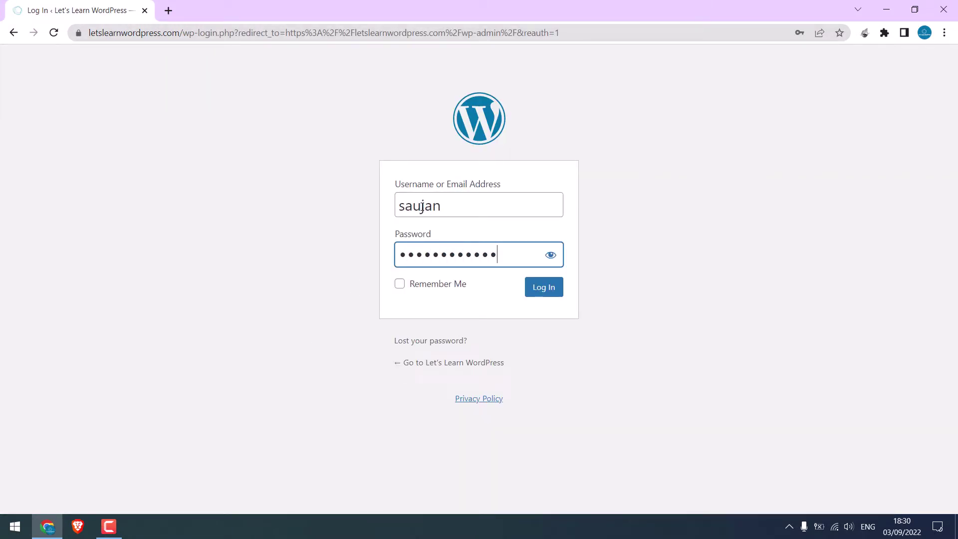
key("Return")
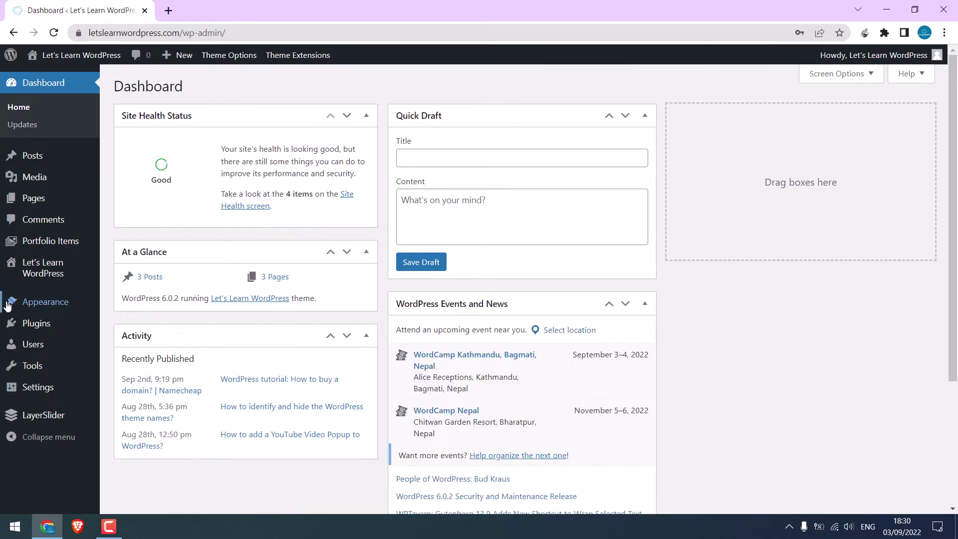
Search the plugin directory for Yoast SEO and install it.
left_click(45, 329)
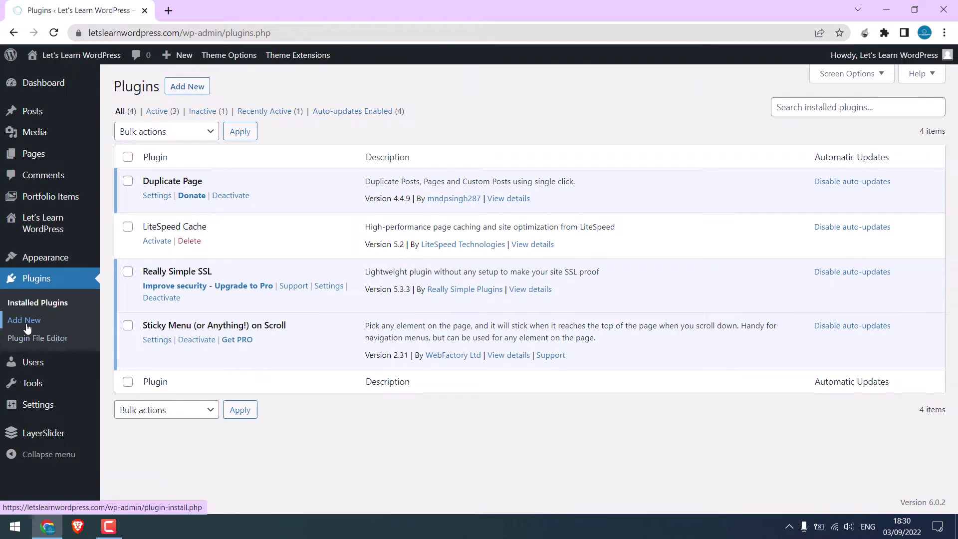
left_click(196, 93)
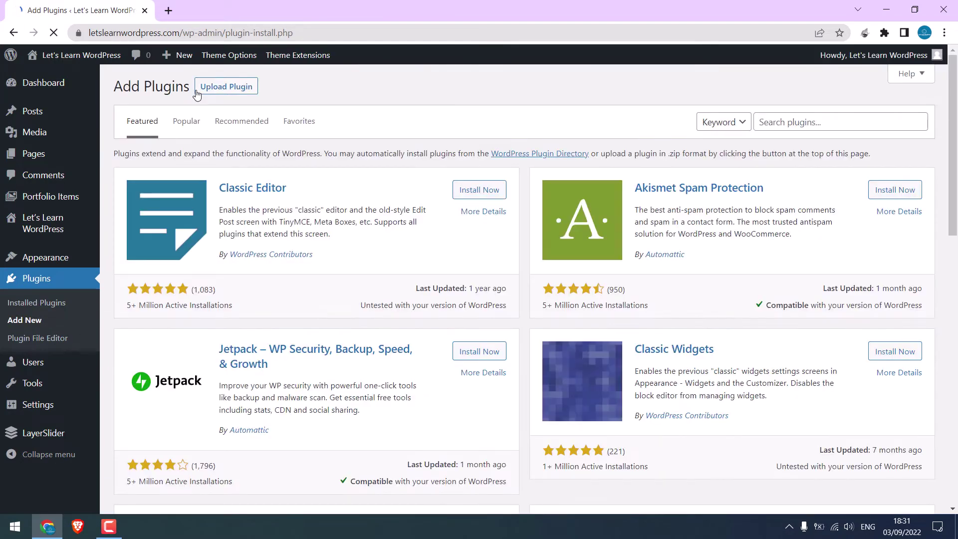
left_click(802, 122)
type("Yoast SEO")
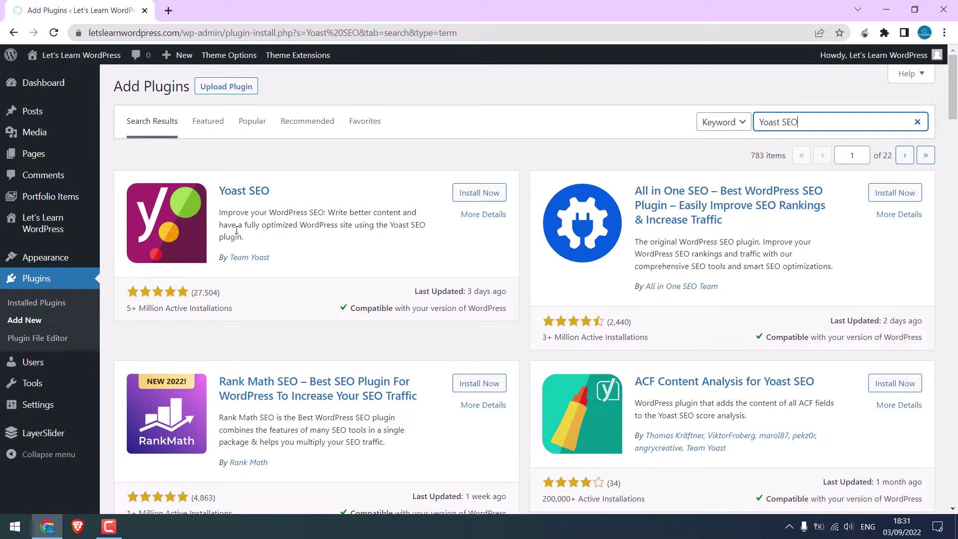
left_click(478, 193)
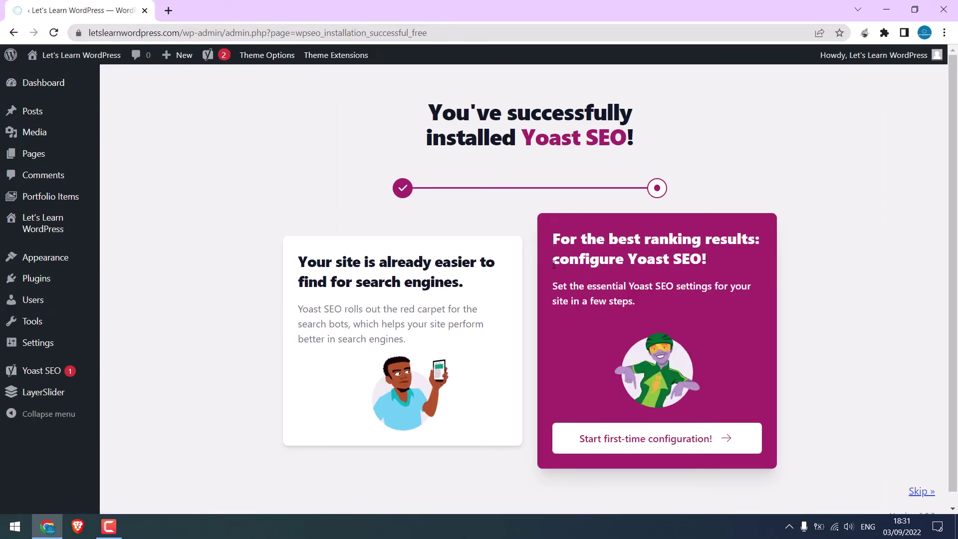
Start Yoast's first-time configuration and run the SEO data optimization.
left_click(631, 448)
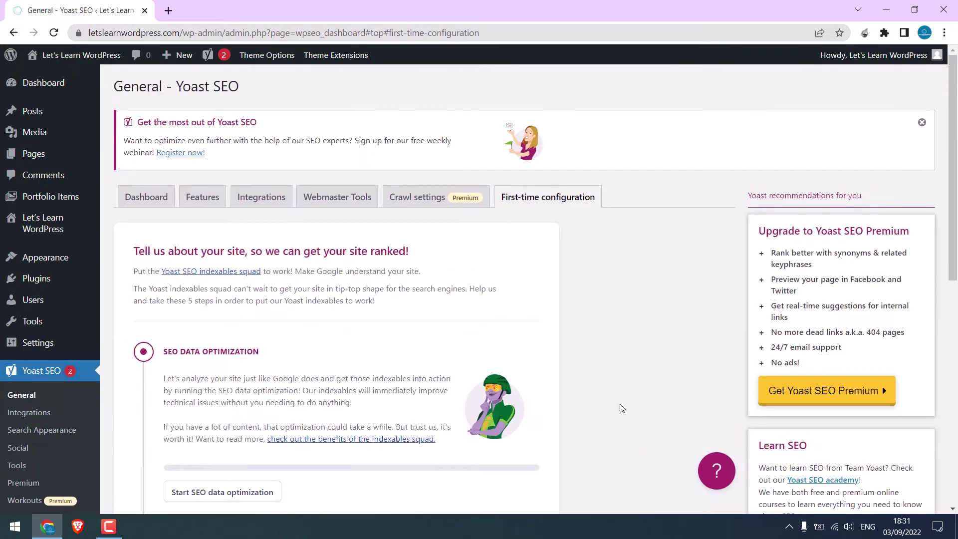
scroll(957, 245, "down", 3)
left_click_drag(956, 245, 956, 266)
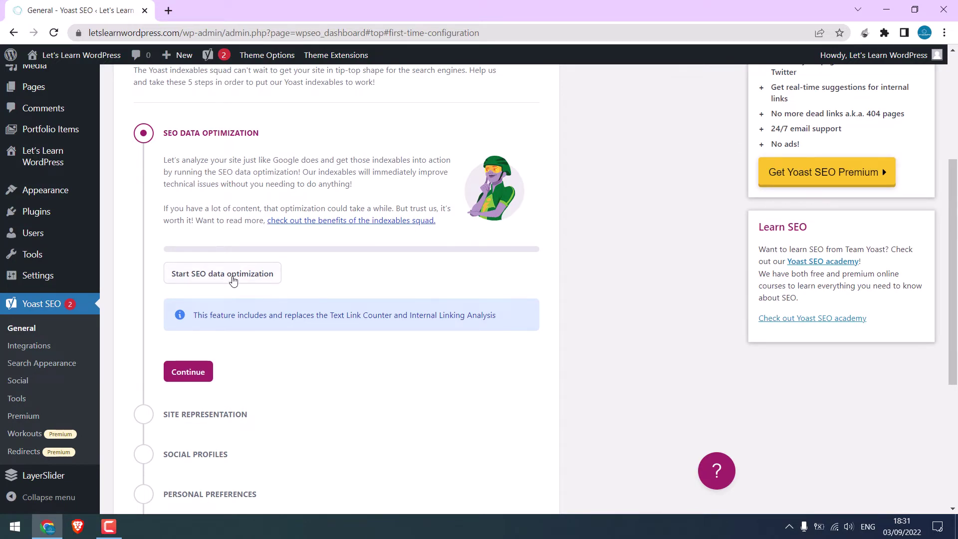
left_click(233, 279)
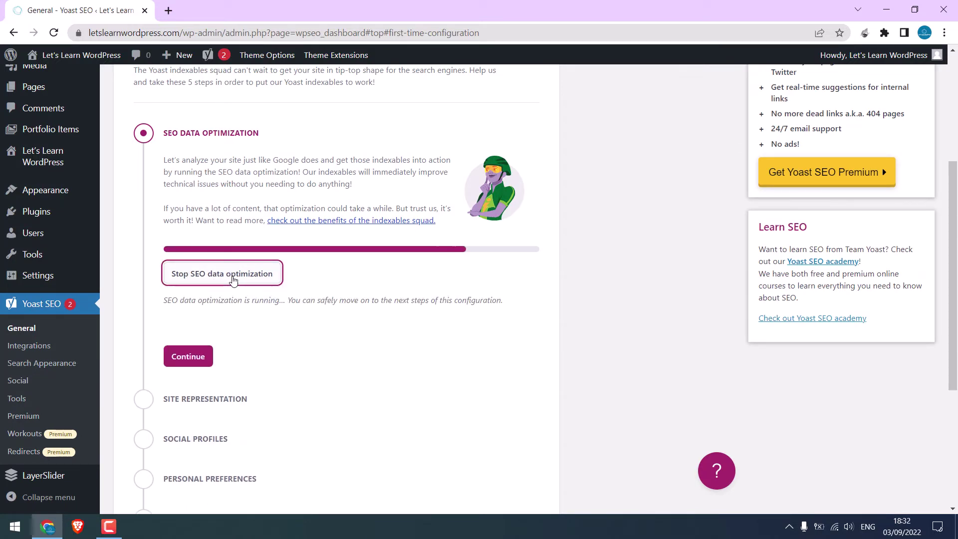
left_click(188, 321)
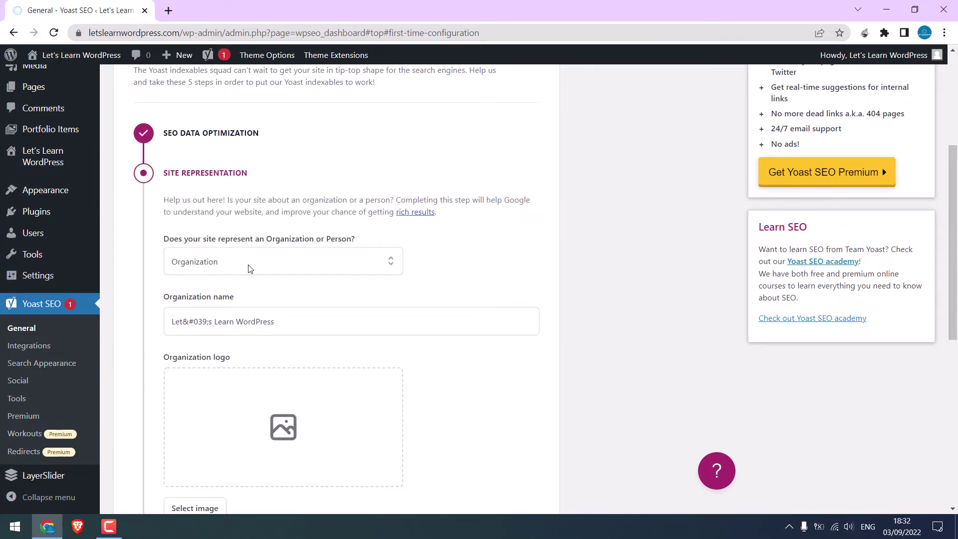
Fix the apostrophe in the organization name to Let's Learn WordPress and use Logo.png as its logo.
left_click_drag(212, 323, 180, 323)
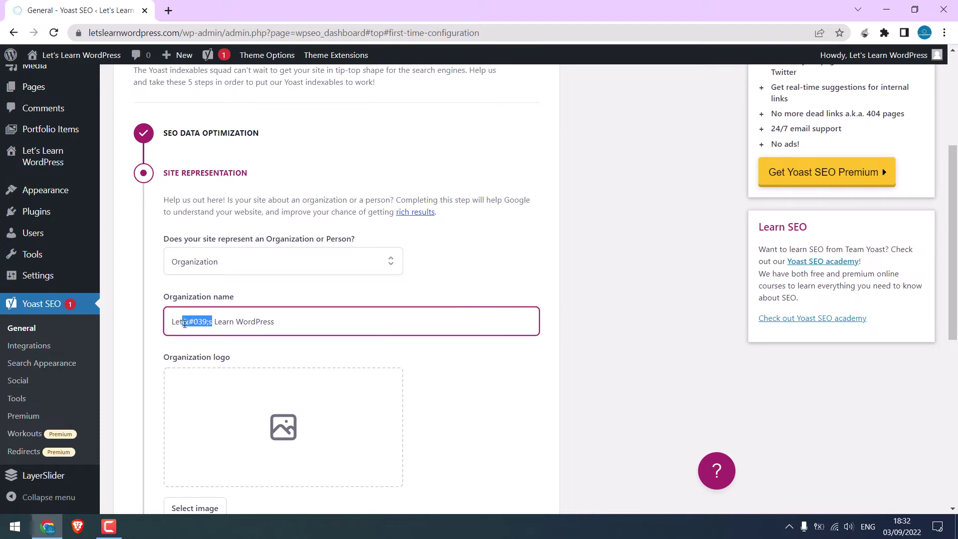
type("'s")
scroll(319, 289, "down", 5)
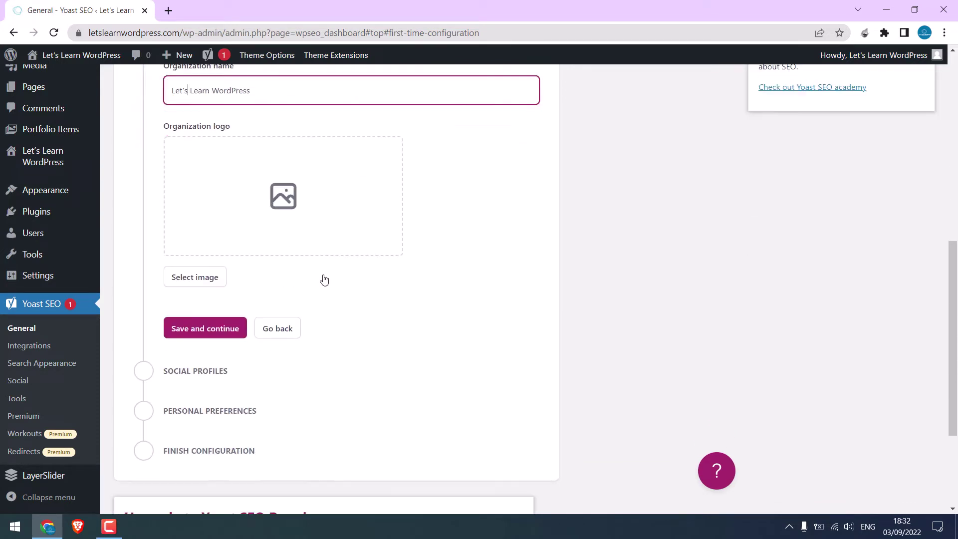
left_click(291, 193)
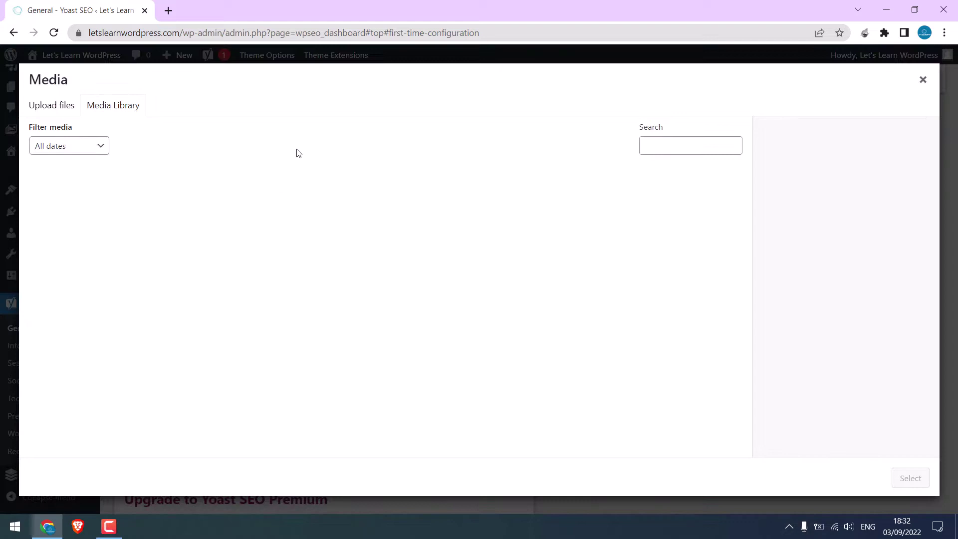
left_click(545, 216)
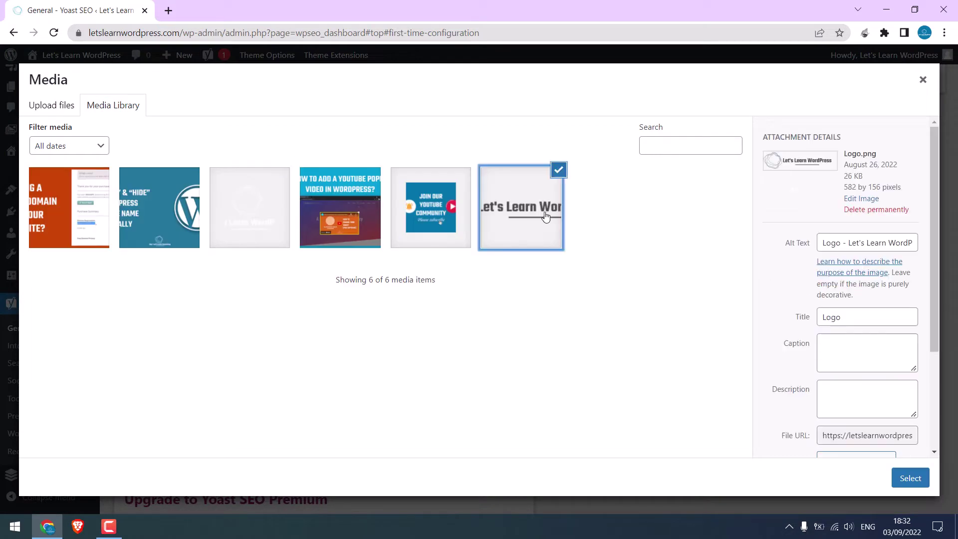
left_click(910, 478)
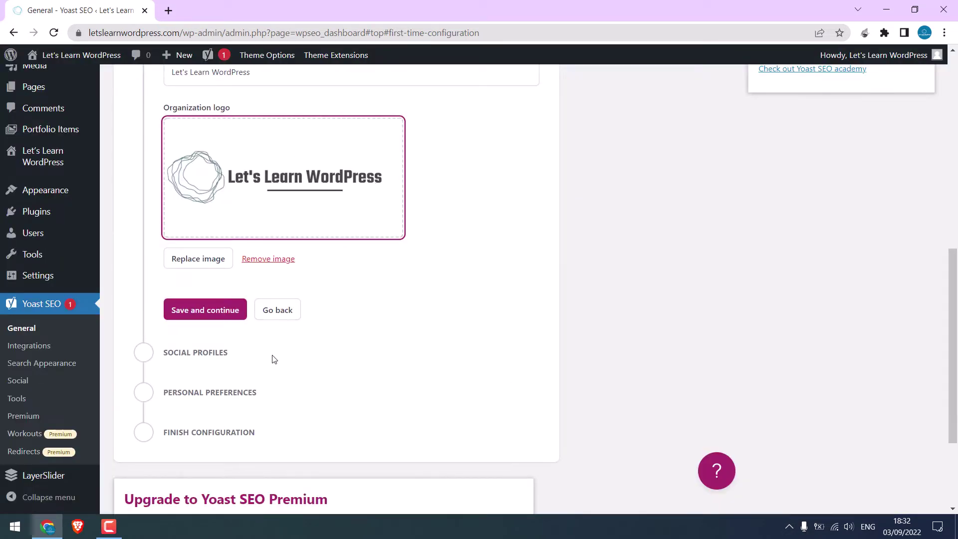
left_click(202, 309)
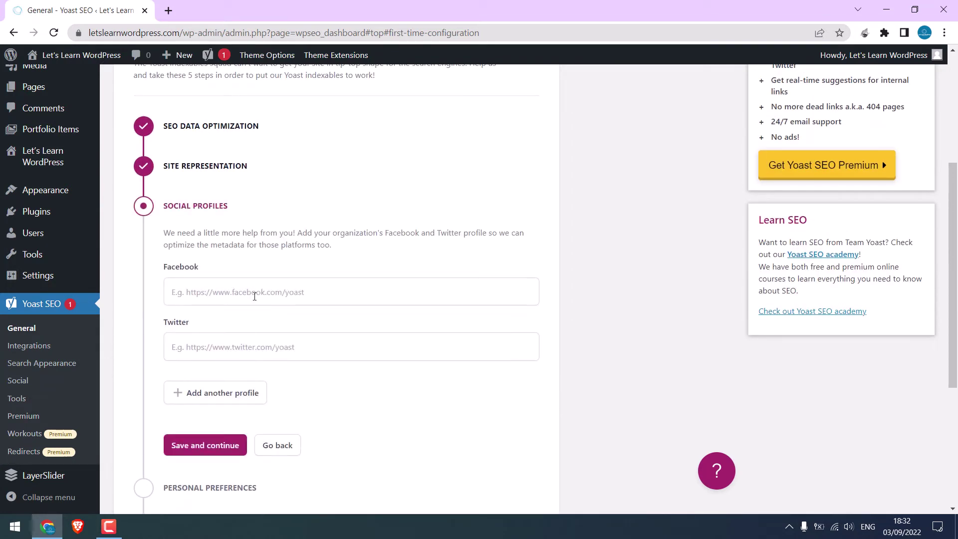
Save the social profiles and personal preferences steps to finish the configuration.
left_click(231, 291)
left_click(206, 340)
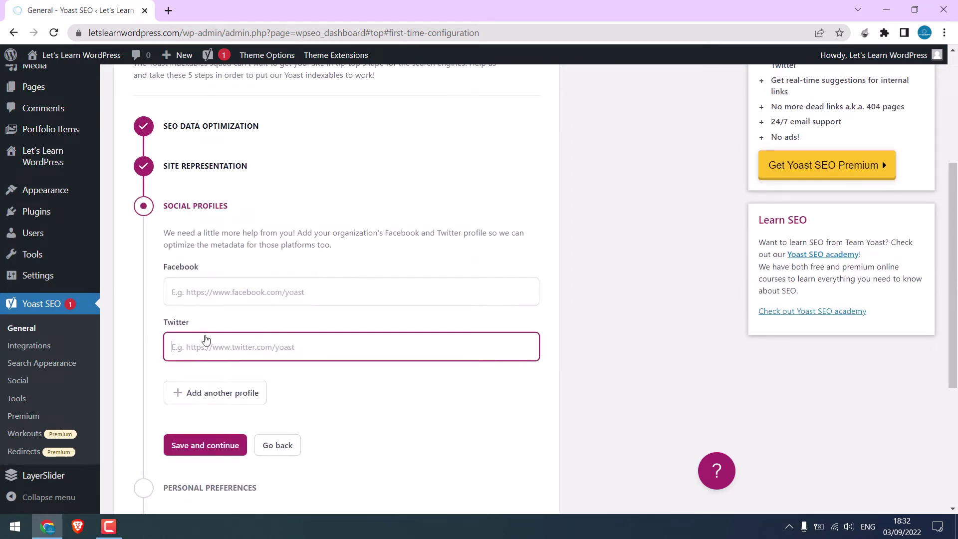
left_click(203, 392)
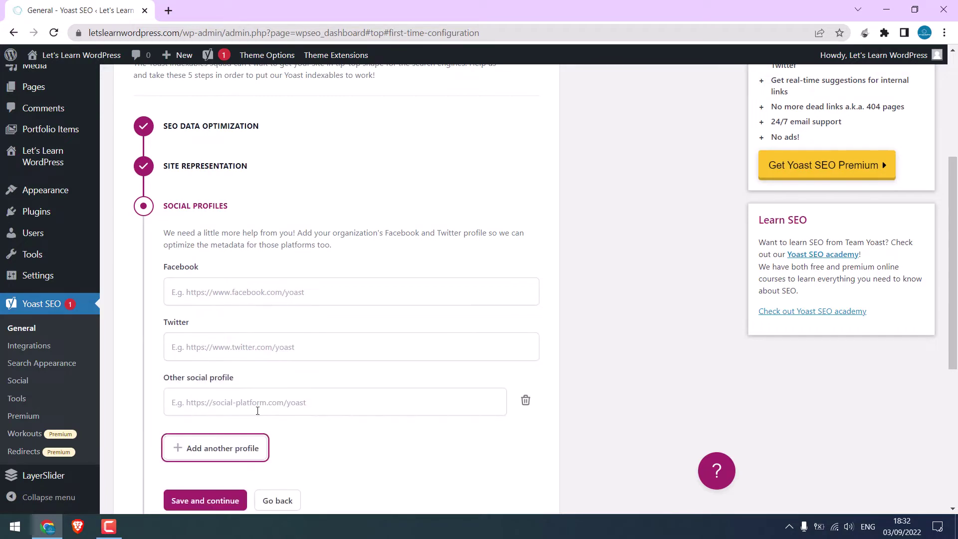
scroll(234, 194, "down", 1)
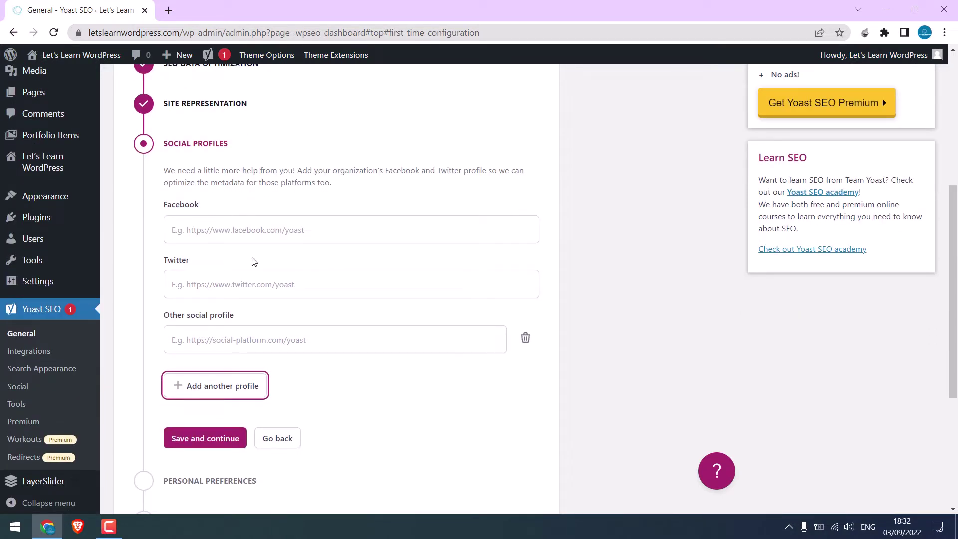
scroll(274, 256, "down", 3)
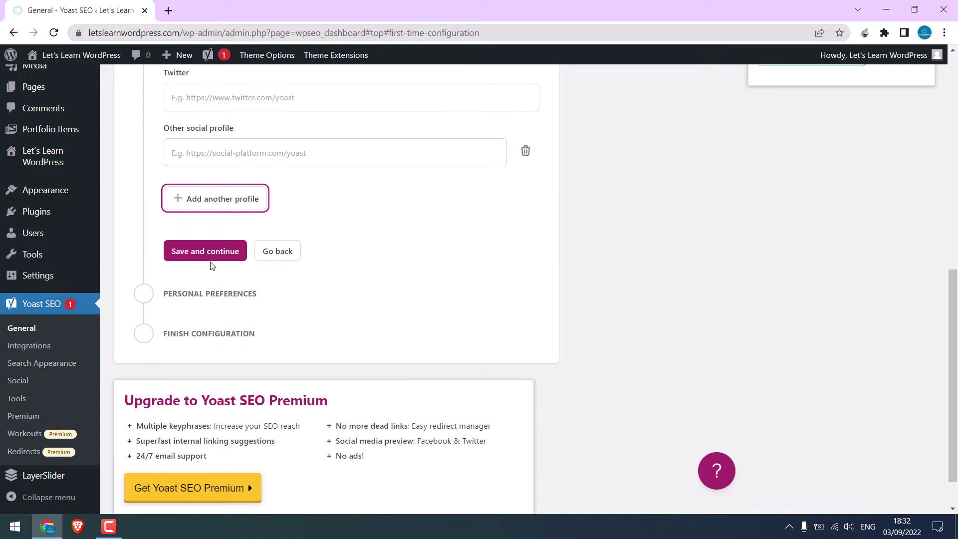
left_click(211, 260)
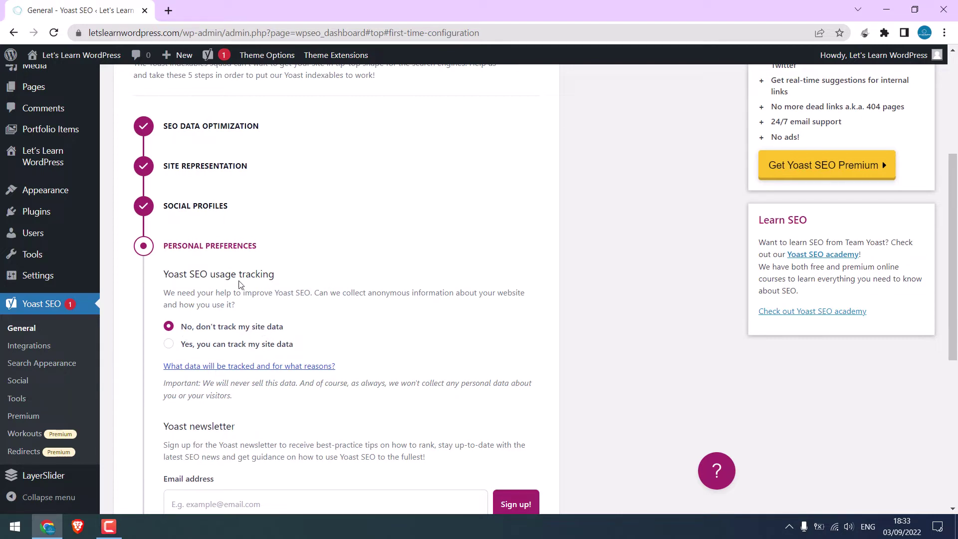
scroll(245, 285, "down", 3)
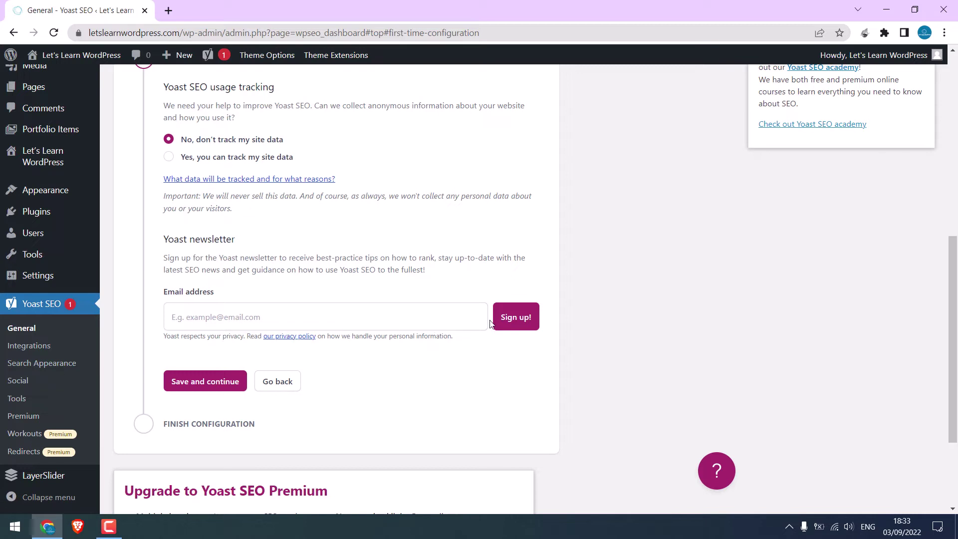
left_click(213, 382)
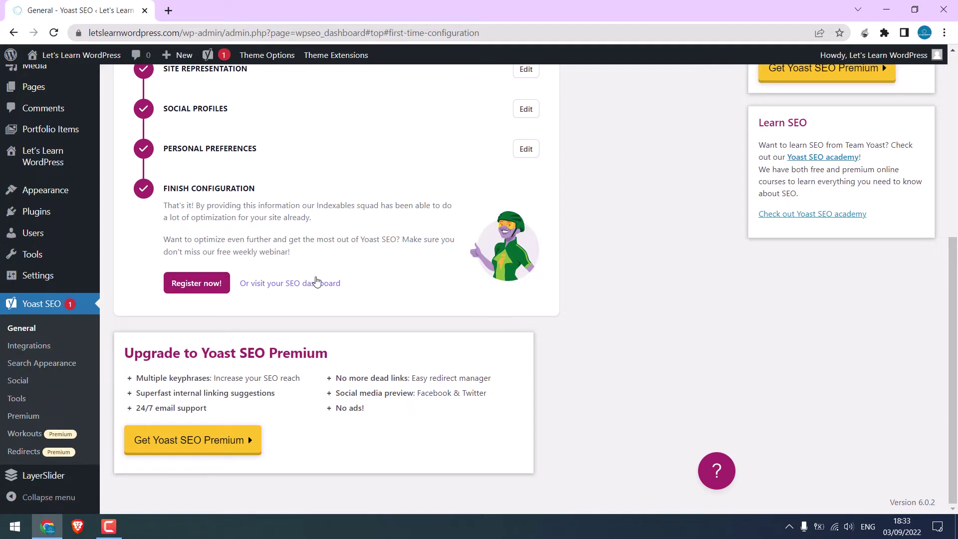
On the Yoast dashboard, hide the auto-update notification and dismiss the promotional banner.
left_click(317, 285)
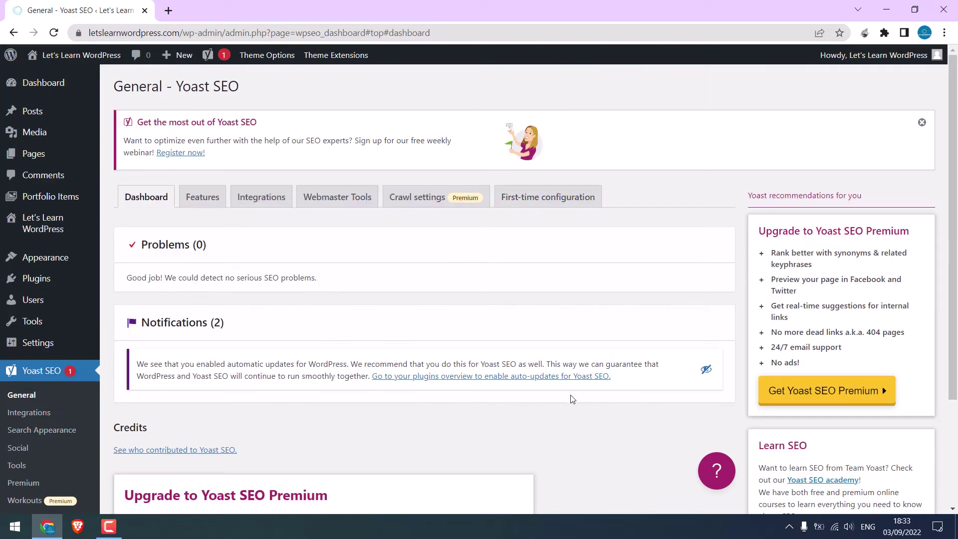
left_click(706, 371)
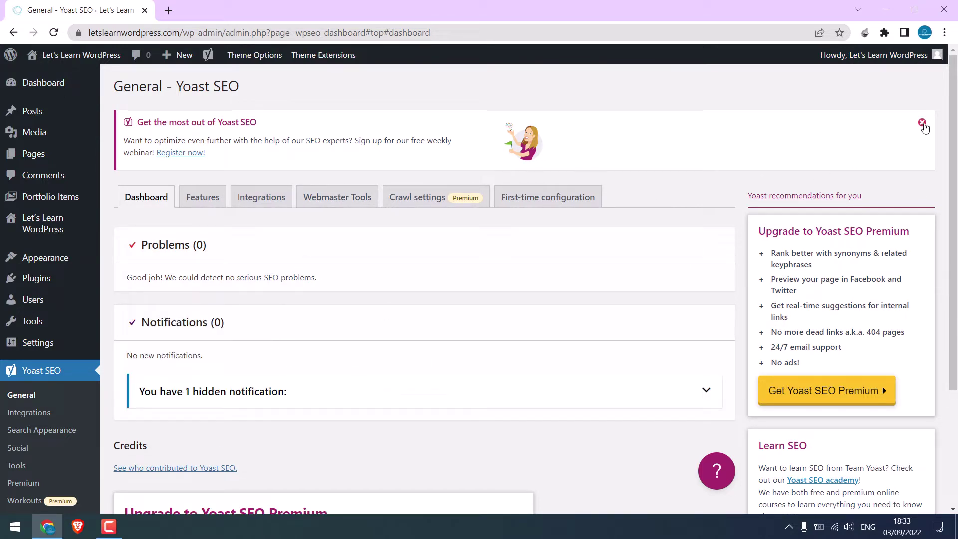
left_click(922, 123)
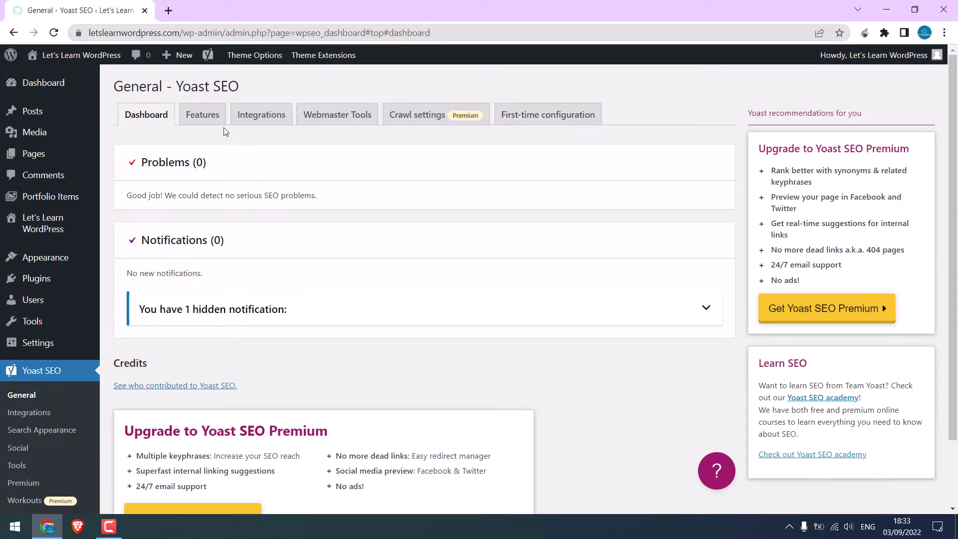
Browse the Features, Integrations, Webmaster Tools, Crawl settings and First-time configuration tabs, then return to Dashboard.
left_click(213, 119)
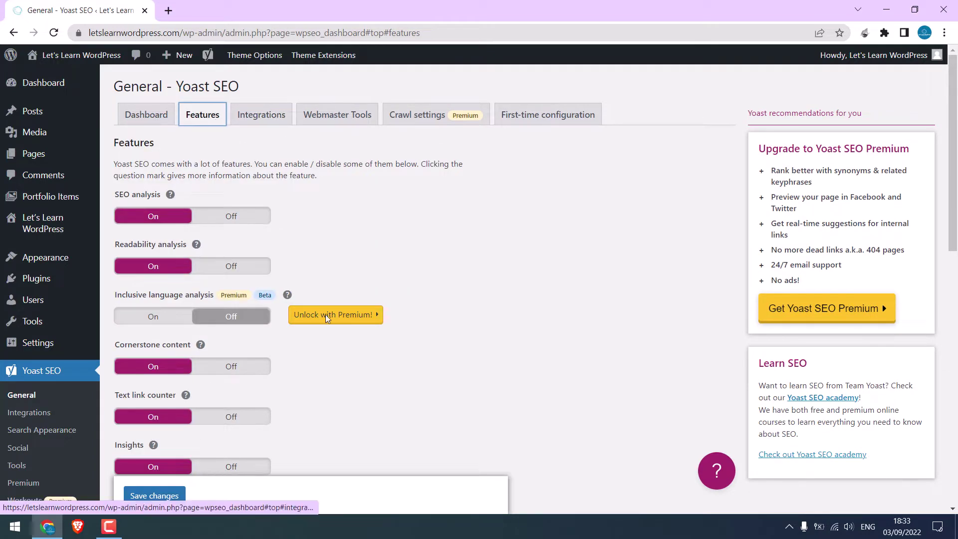
scroll(364, 352, "down", 4)
scroll(363, 352, "up", 4)
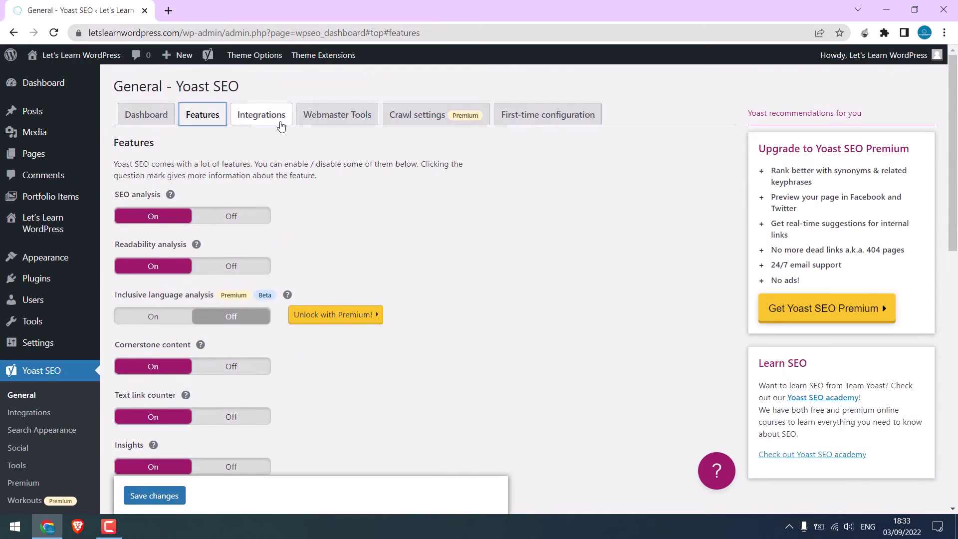
left_click(281, 126)
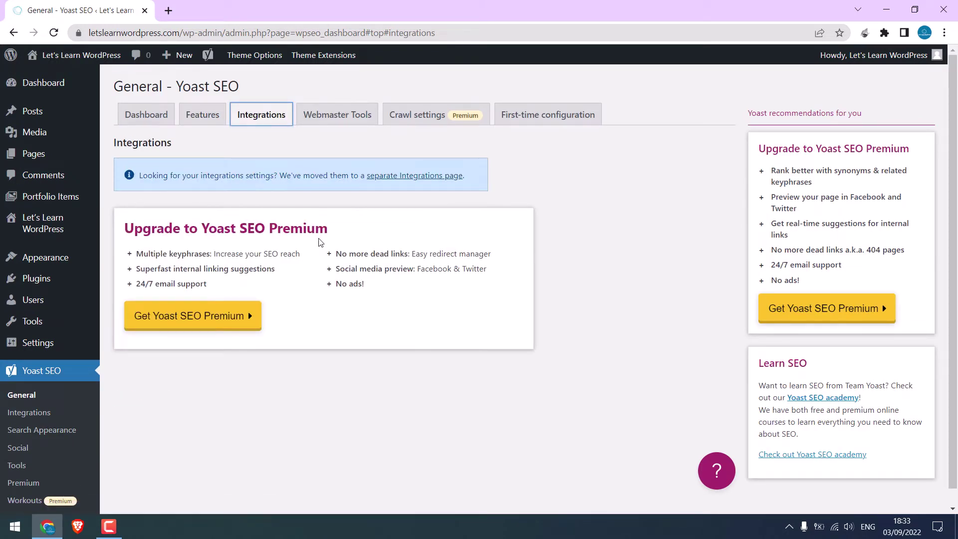
left_click(353, 119)
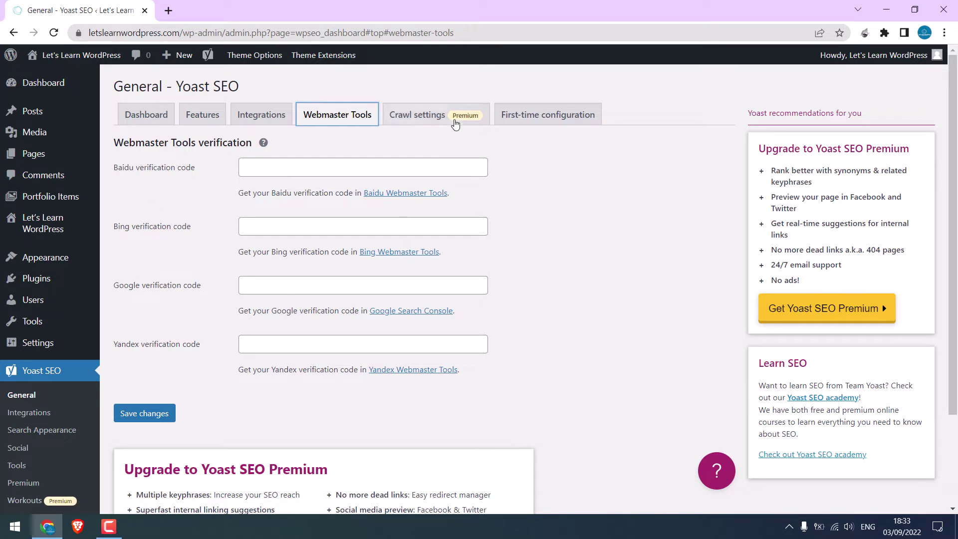
left_click(450, 117)
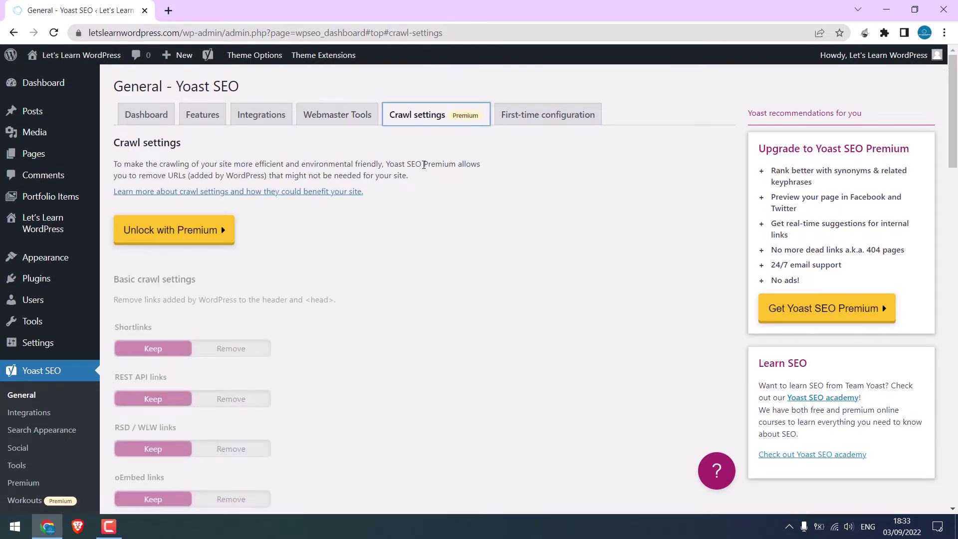
left_click(545, 118)
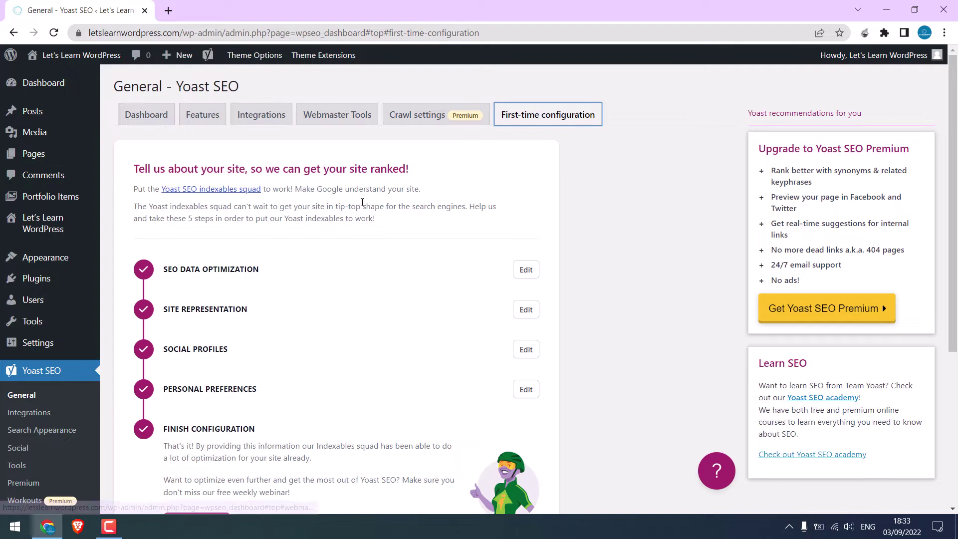
left_click(148, 116)
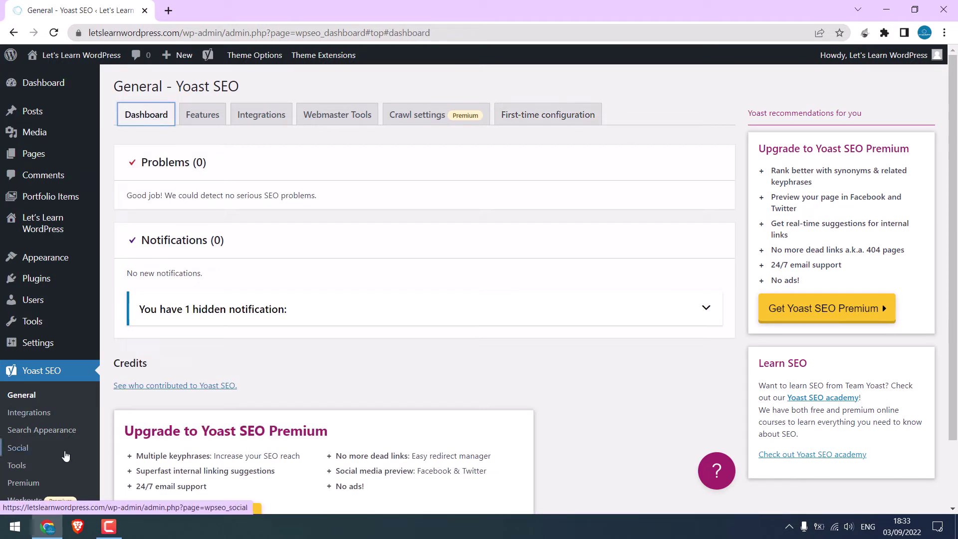
In Search Appearance, choose the | title separator and delete Page from the homepage SEO title.
left_click(46, 428)
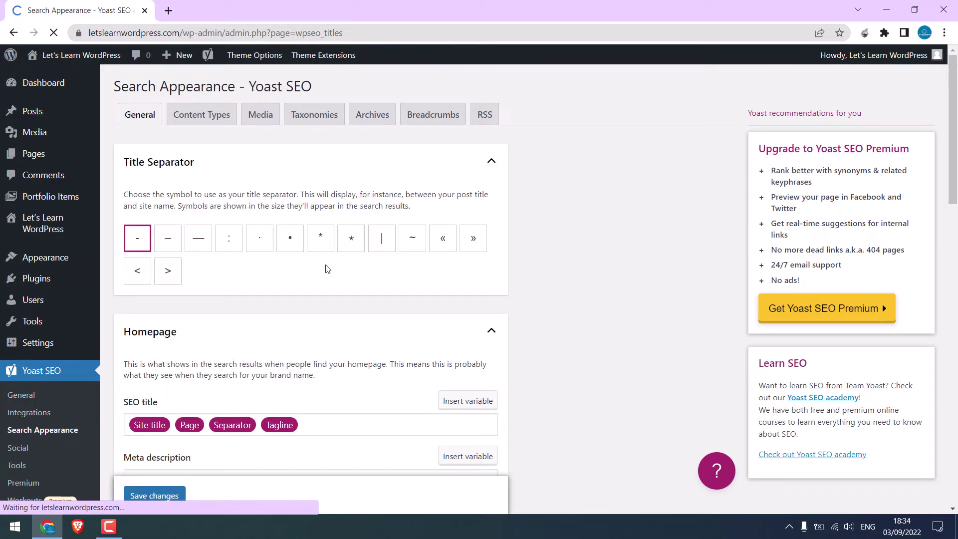
scroll(955, 181, "down", 2)
scroll(957, 182, "down", 1)
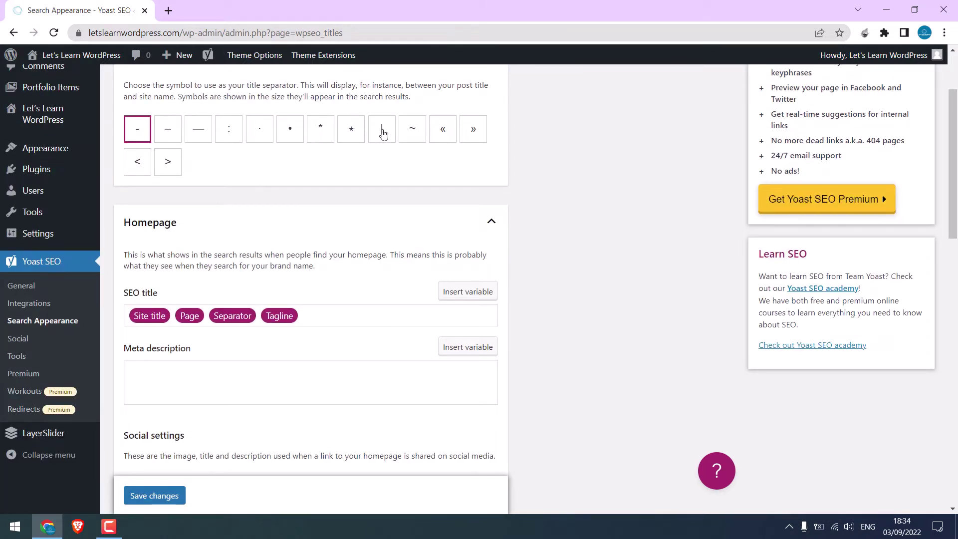
left_click(381, 131)
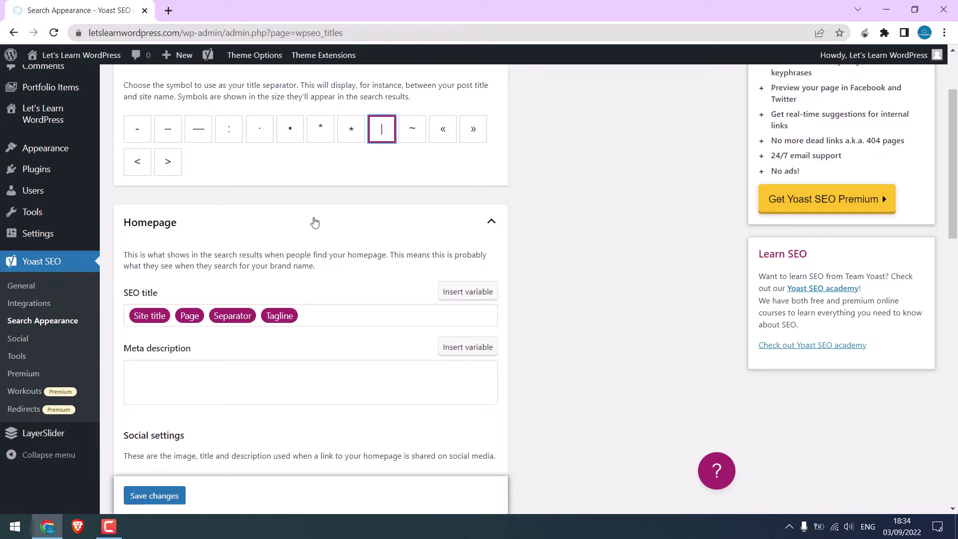
left_click(204, 322)
key("BackSpace")
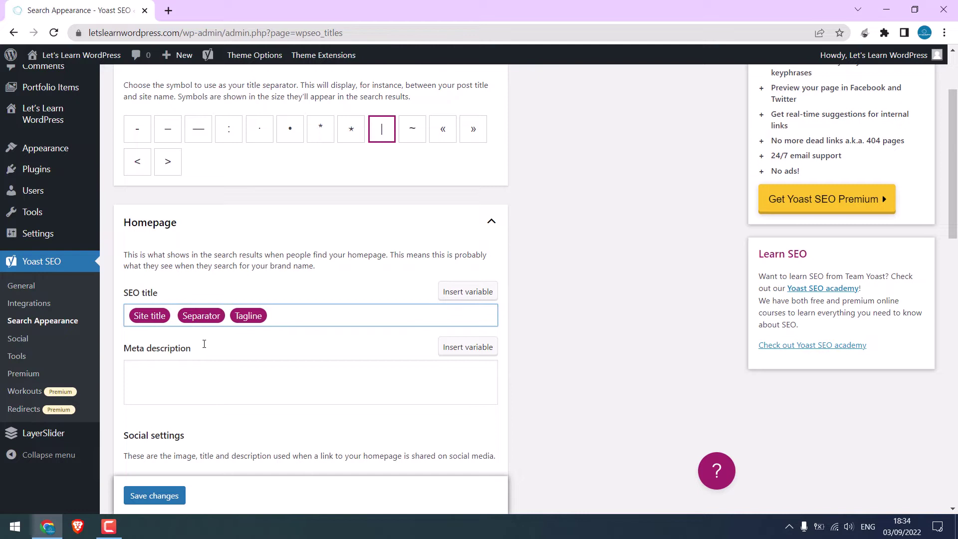
key("BackSpace")
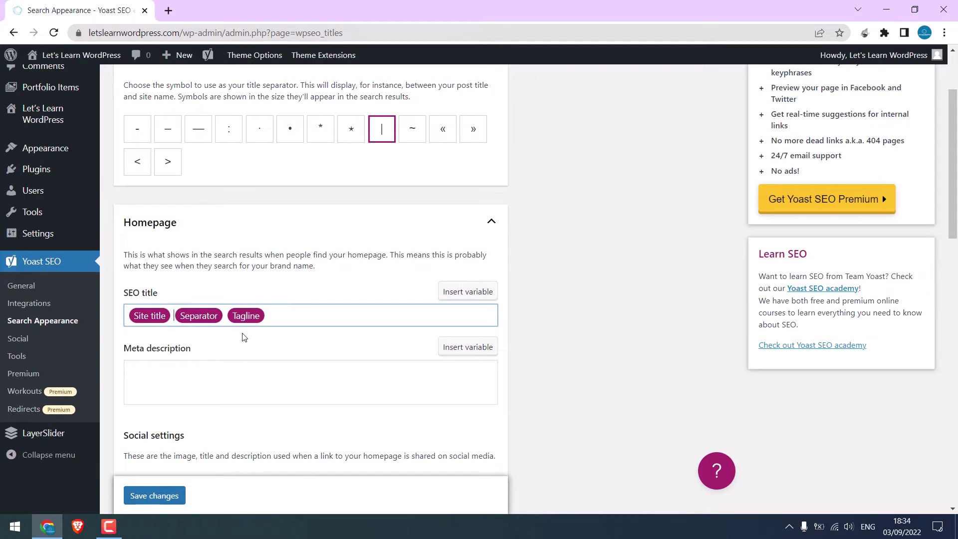
Open the live site in a new tab and select its intro sentence about the main objective.
left_click(181, 375)
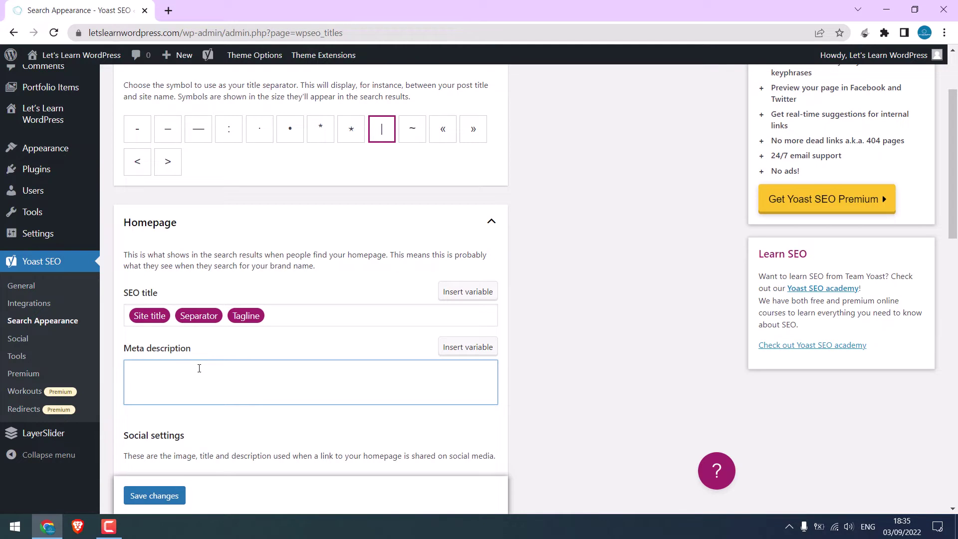
mouse_move(75, 54)
right_click(61, 76)
left_click(75, 85)
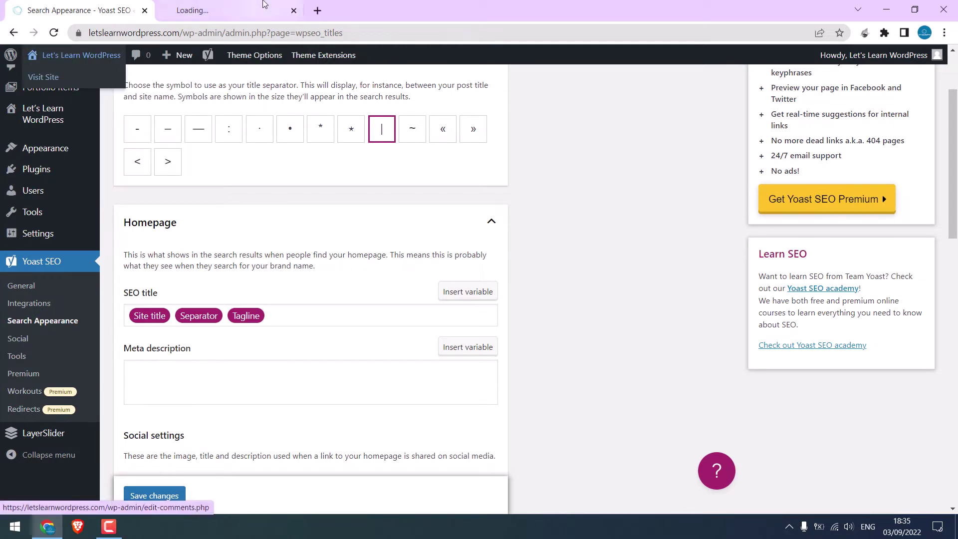
left_click(265, 4)
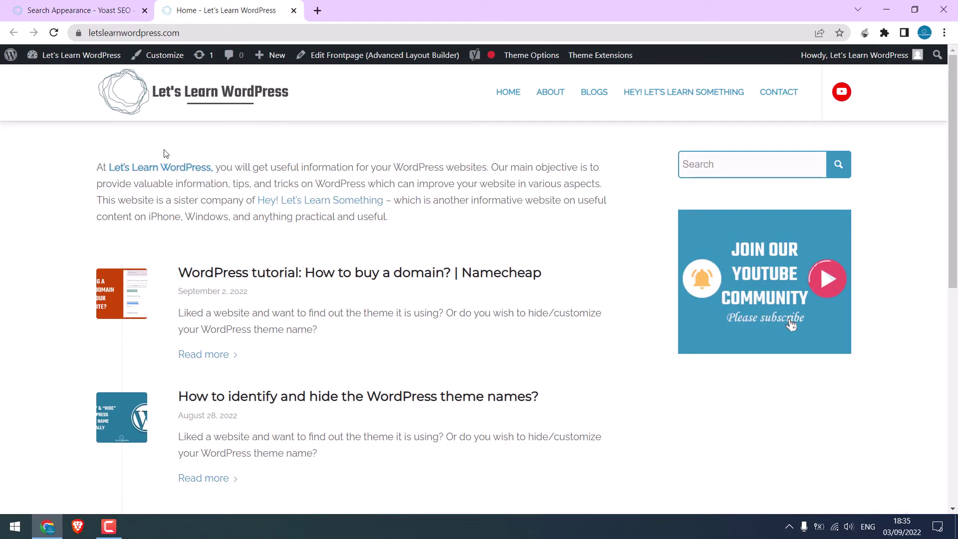
left_click_drag(486, 172, 646, 183)
key("ctrl+c")
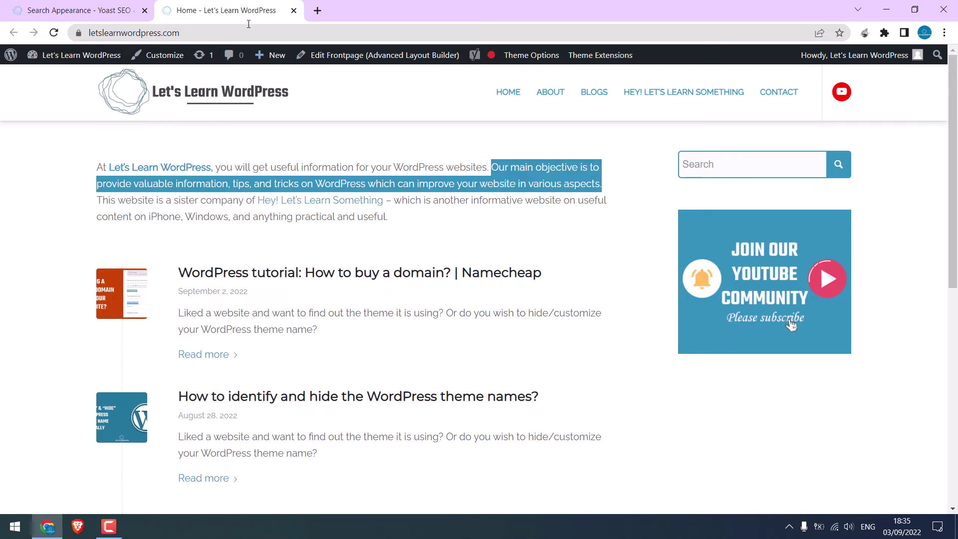
Paste the intro as the homepage meta description, rewording its opening to 'Let's Learn WordPress is all about providing'.
left_click(100, 10)
left_click(207, 384)
key("ctrl+v")
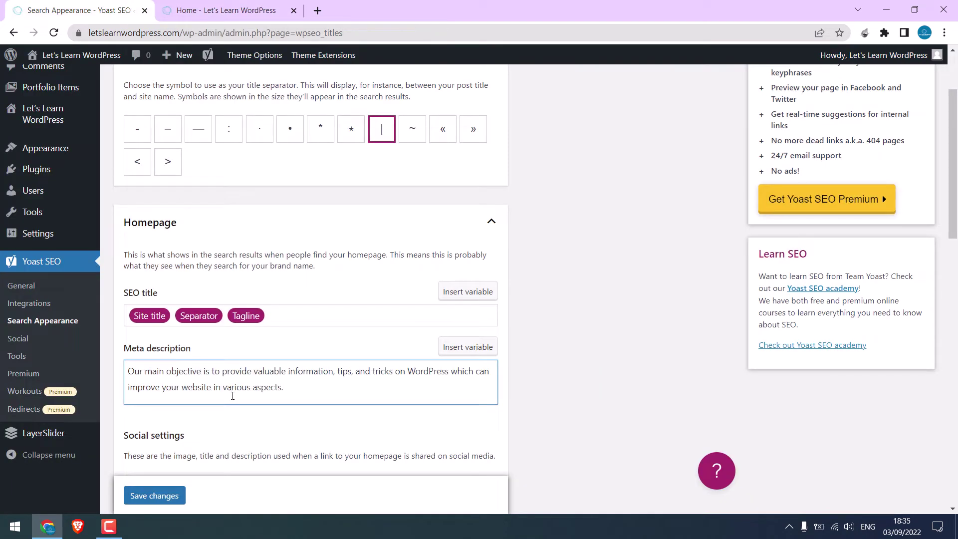
double_click(136, 371)
type("Let's Learn WordPress is all about")
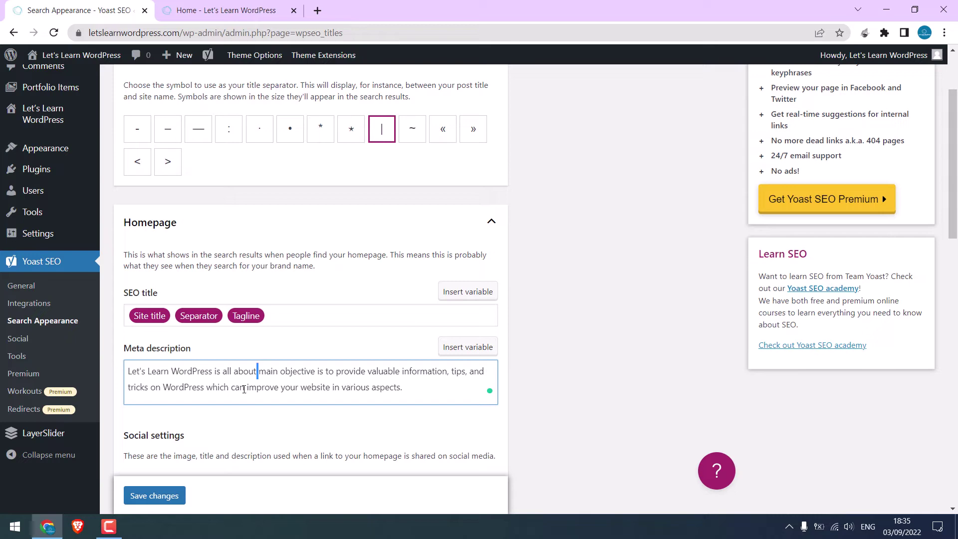
key("ctrl+shift+Right")
key("ctrl+shift+Right")
key("ctrl+shift+Right")
key("ctrl+shift+Right")
key("ctrl+shift+Right")
type("providing")
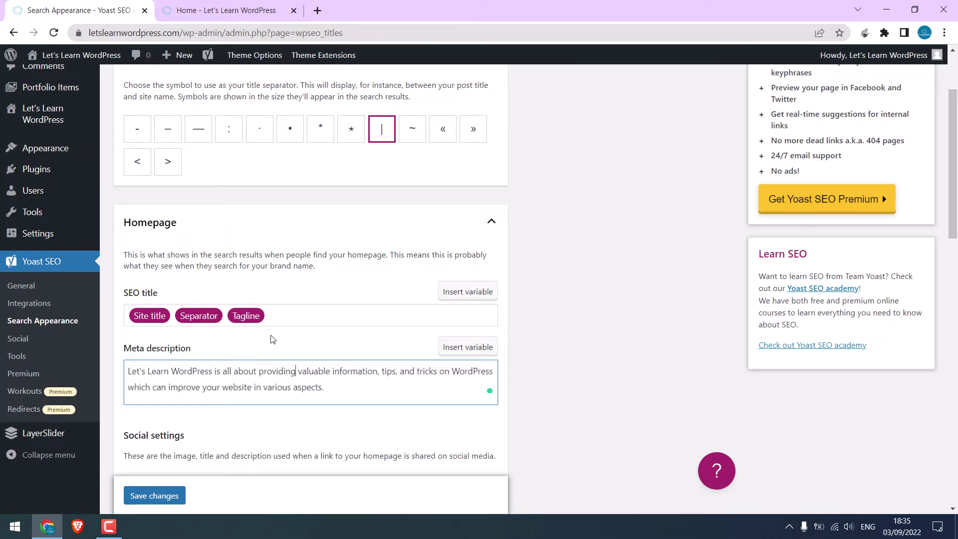
scroll(264, 334, "down", 3)
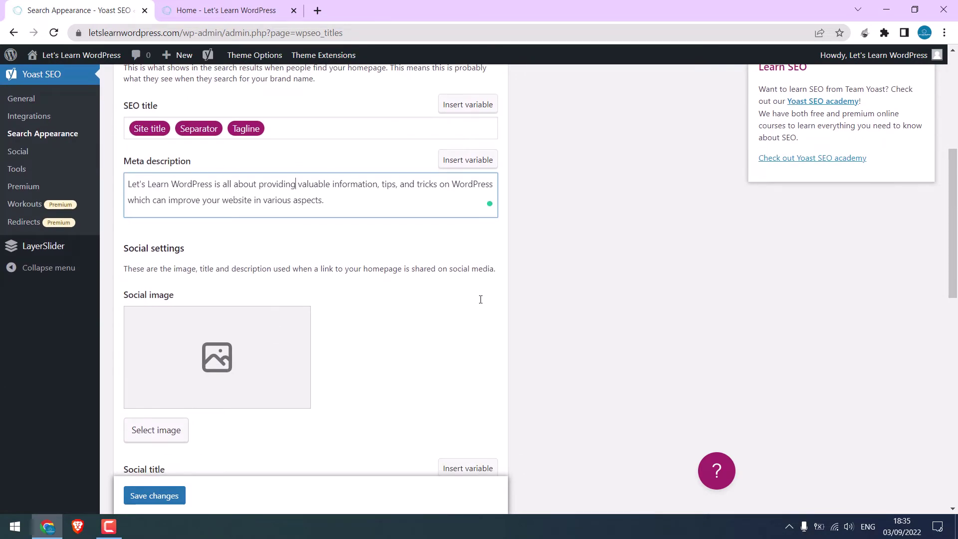
Set the Logo as the homepage social sharing image.
left_click(167, 442)
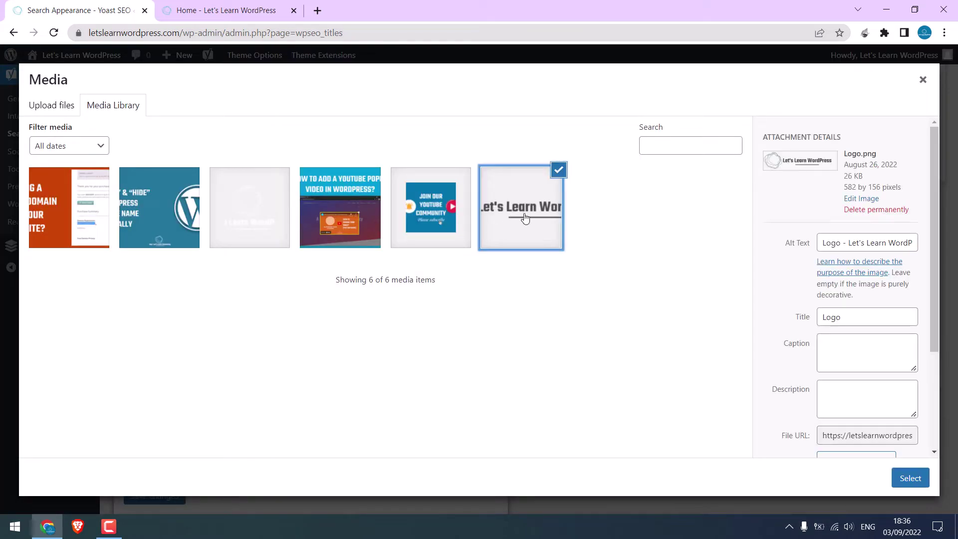
left_click(912, 476)
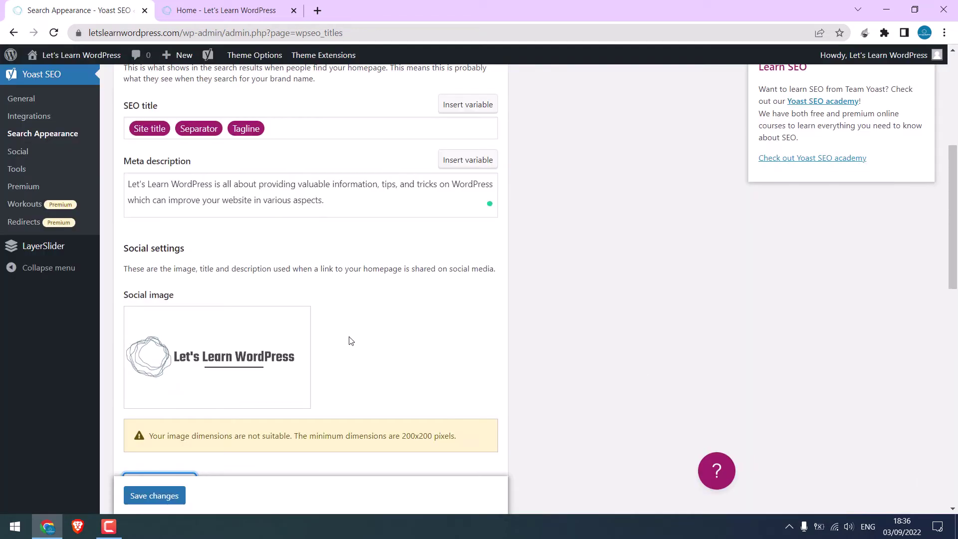
scroll(299, 349, "down", 1)
scroll(289, 359, "down", 1)
left_click_drag(406, 374, 457, 372)
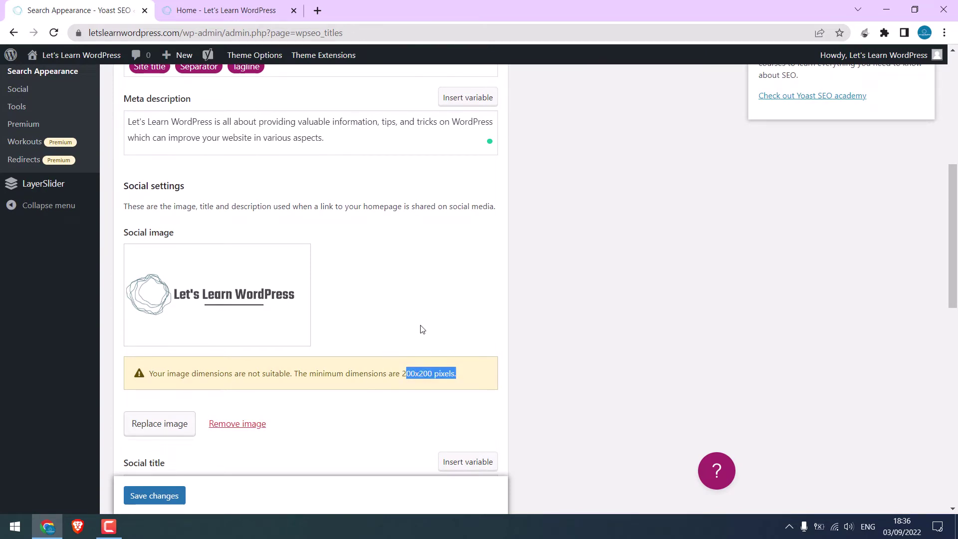
scroll(255, 302, "down", 5)
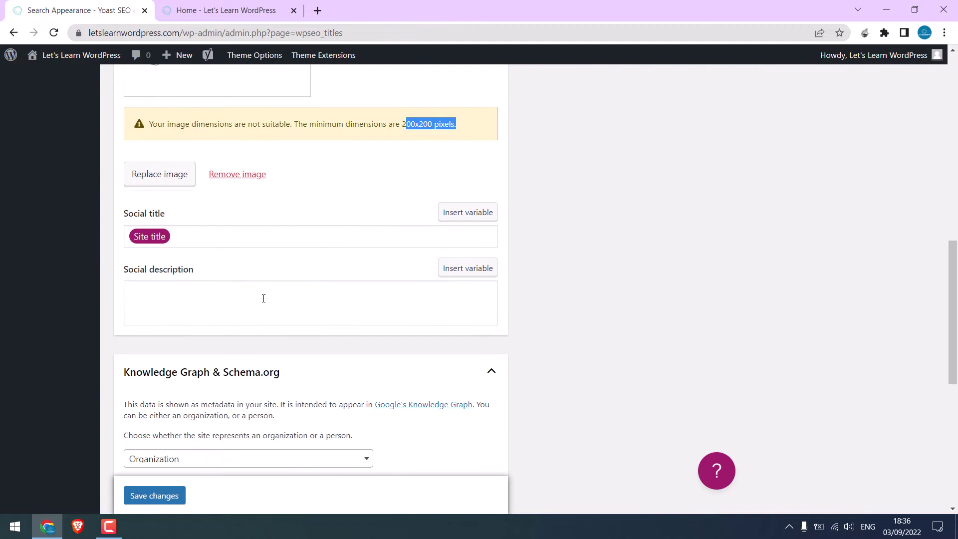
Paste the social description, change its opening to 'Get', and save the changes.
left_click(179, 294)
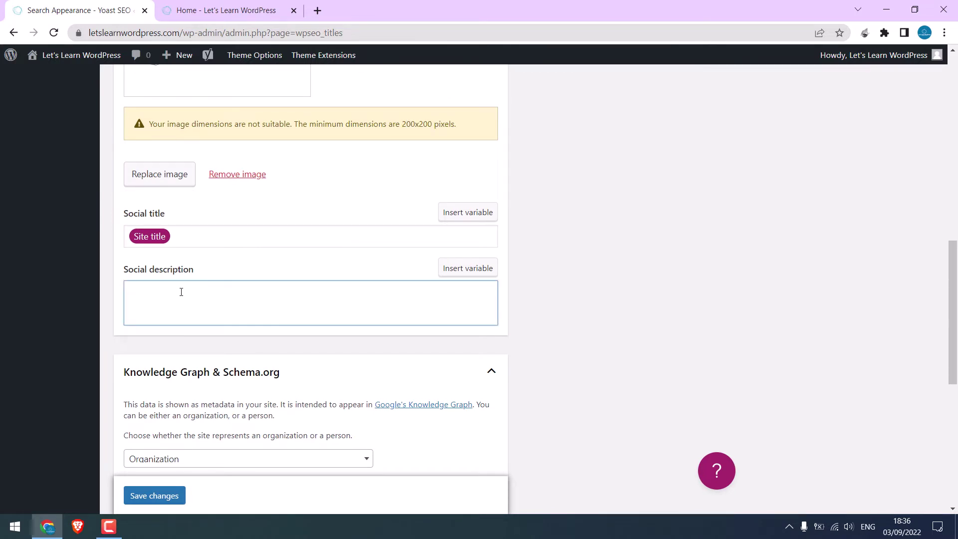
key("ctrl+v")
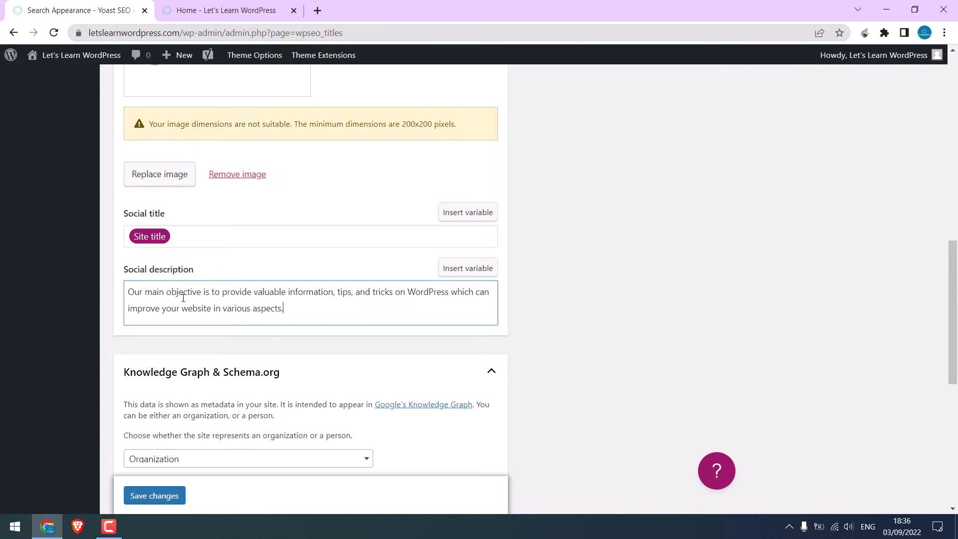
left_click_drag(130, 293, 252, 293)
type("Get")
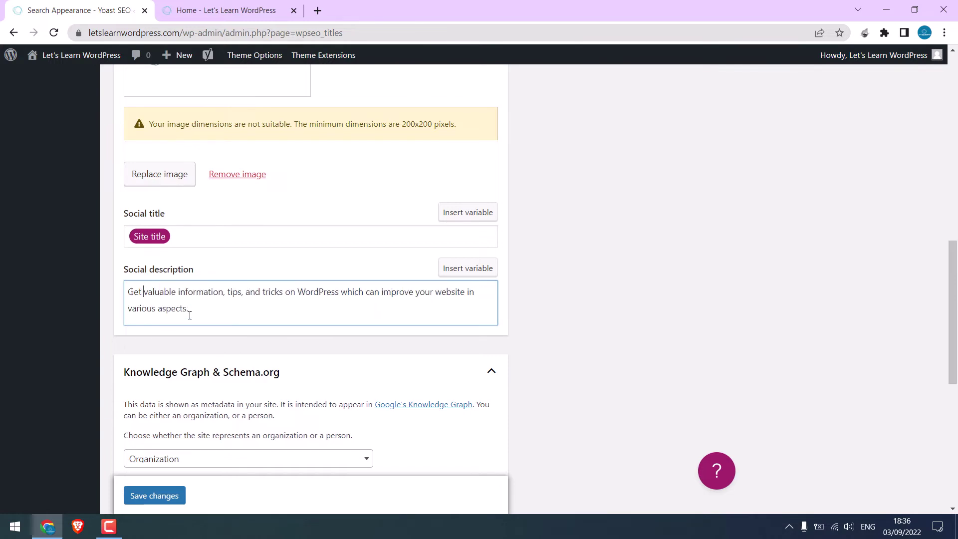
scroll(379, 309, "down", 5)
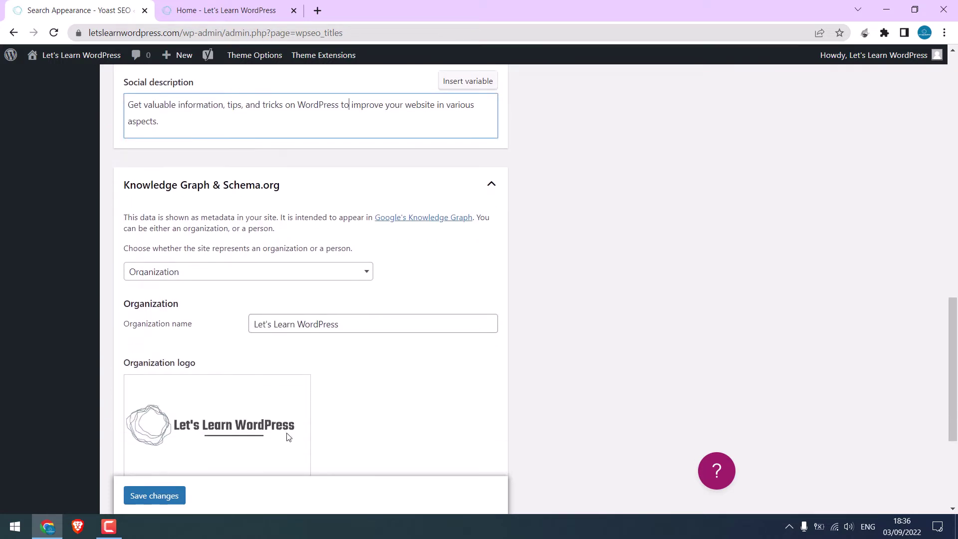
scroll(288, 283, "down", 3)
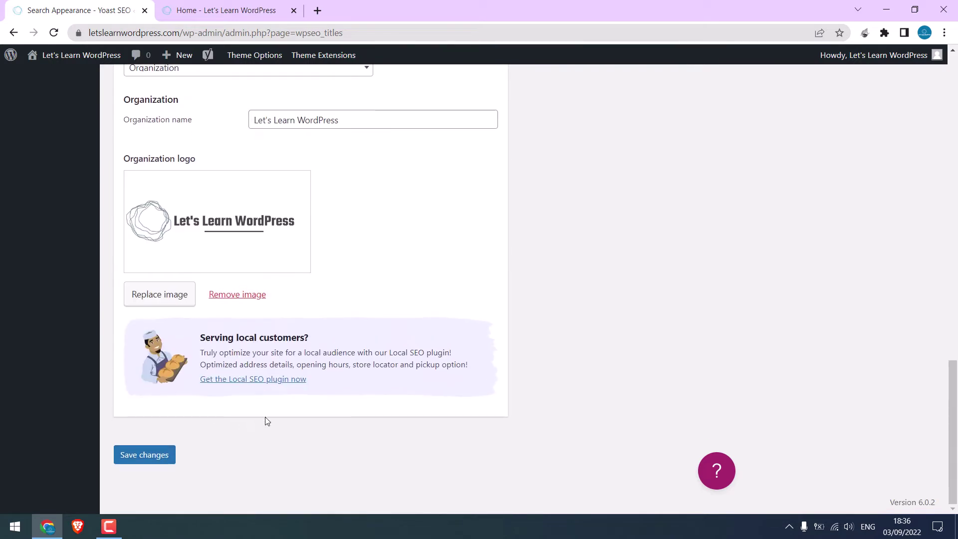
left_click(152, 462)
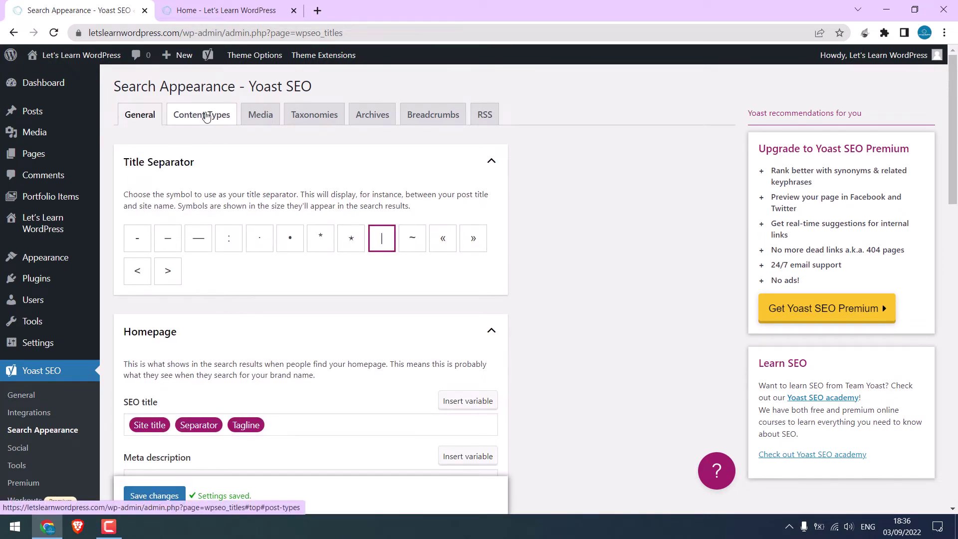
In Content Types, remove Page from the Posts SEO title and set its meta description to the Excerpt variable.
left_click(205, 115)
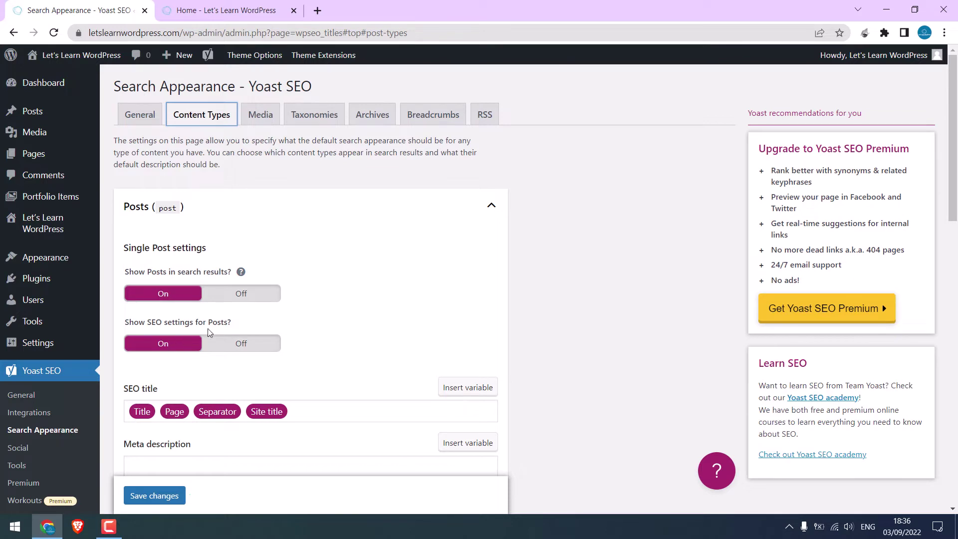
scroll(219, 322, "down", 3)
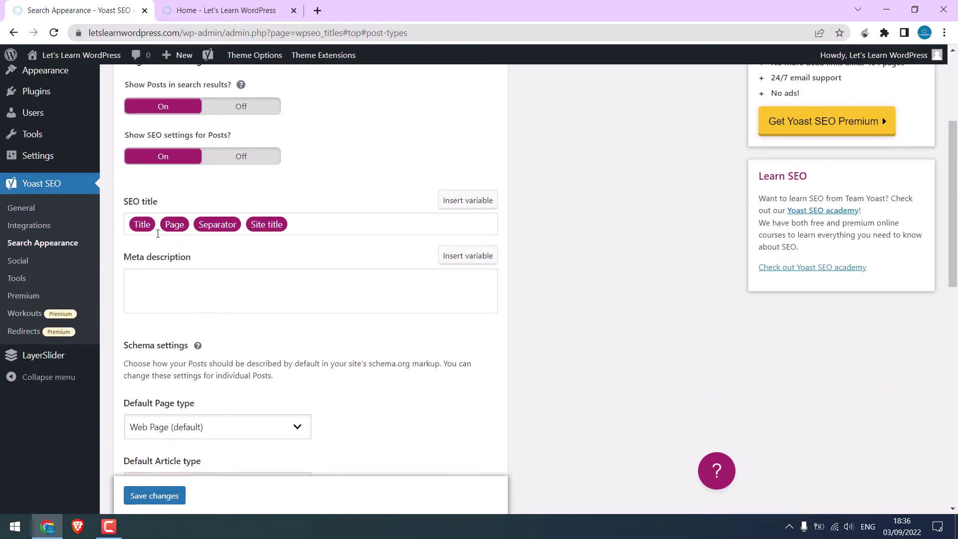
left_click(191, 229)
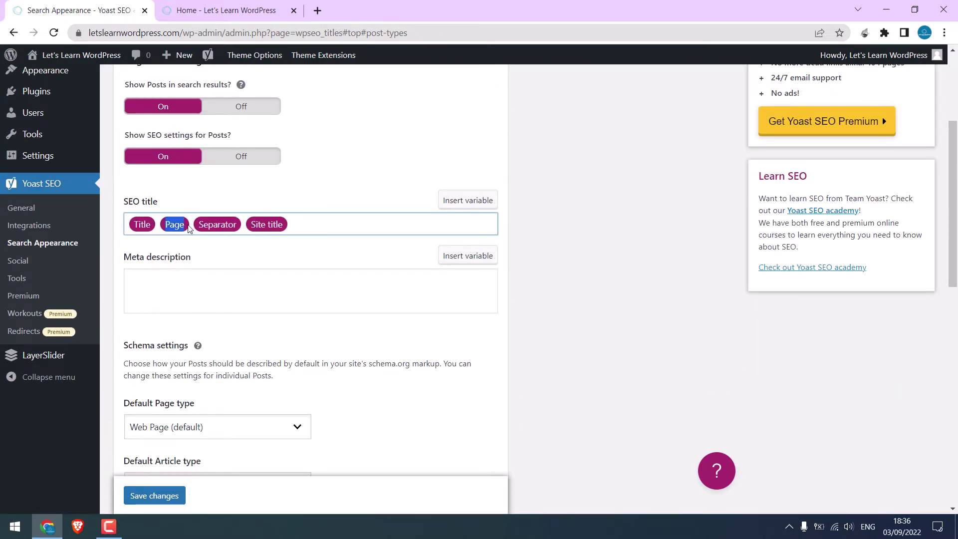
key("BackSpace")
left_click(178, 277)
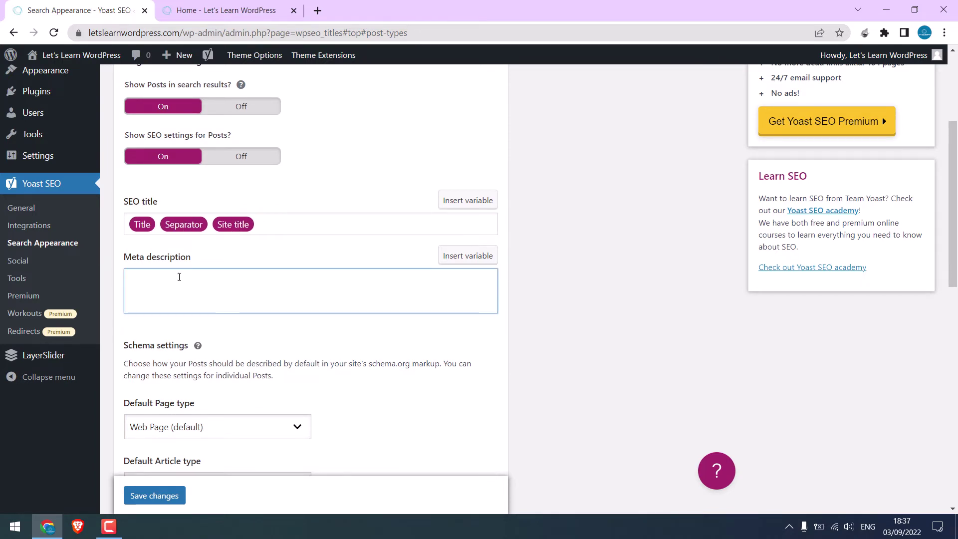
type("%e")
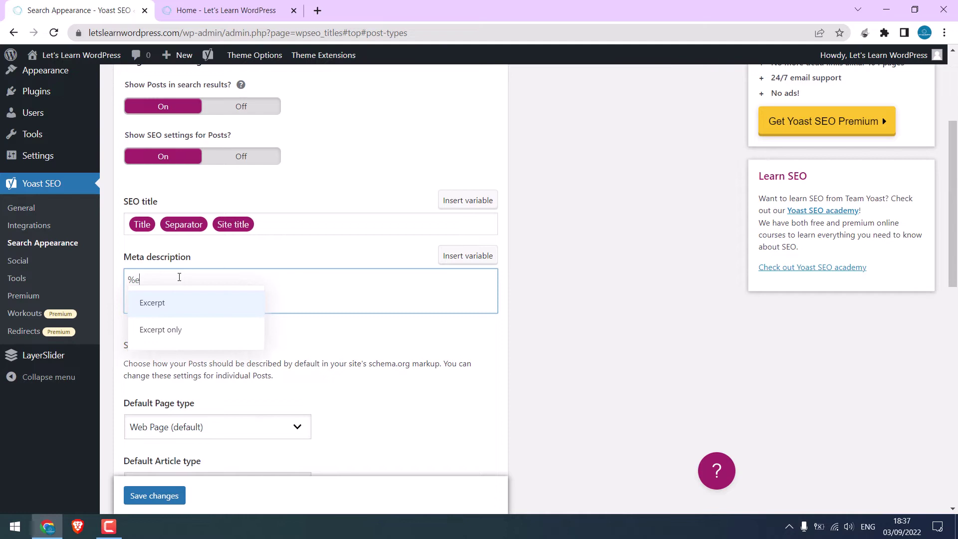
left_click(162, 302)
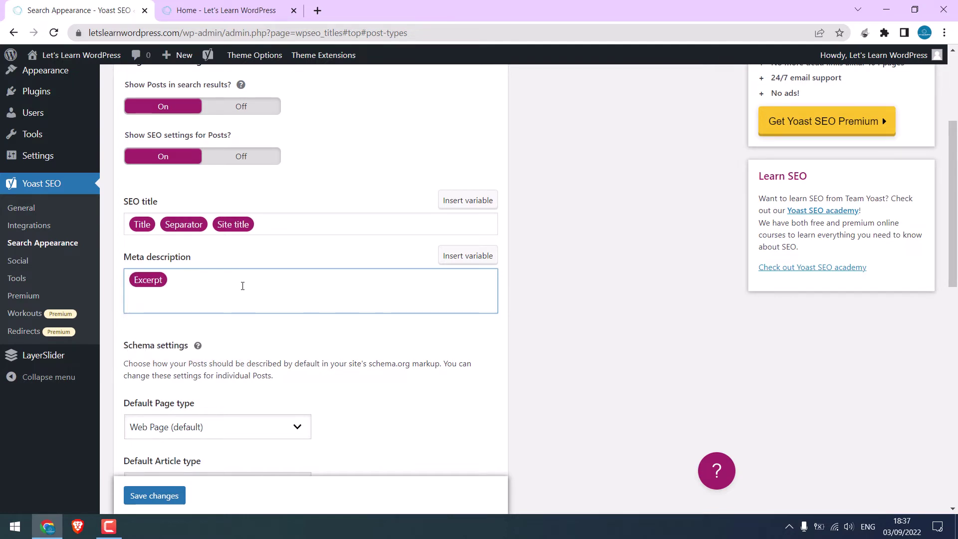
scroll(319, 279, "up", 3)
Remove Page from the Pages SEO title and set its meta description to Excerpt.
left_click(498, 216)
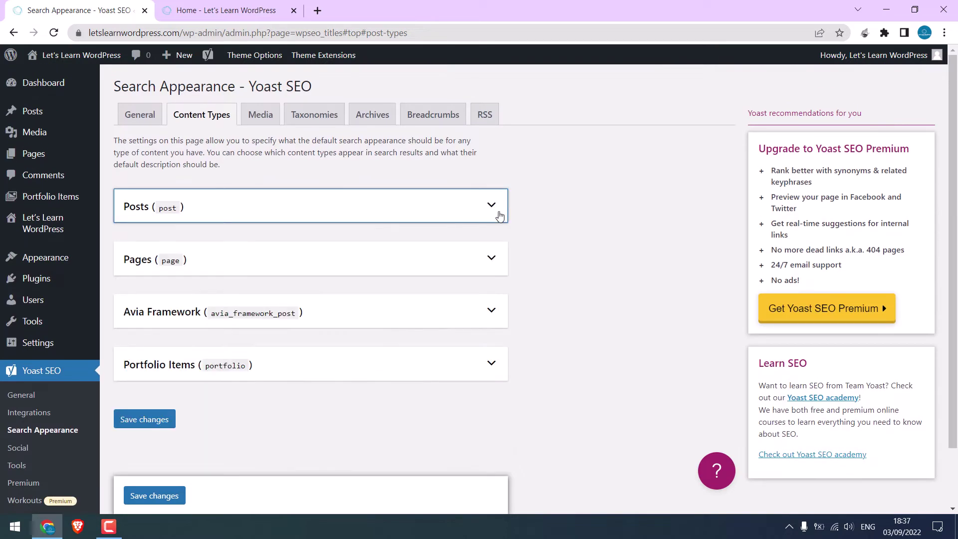
left_click(224, 265)
scroll(235, 263, "down", 2)
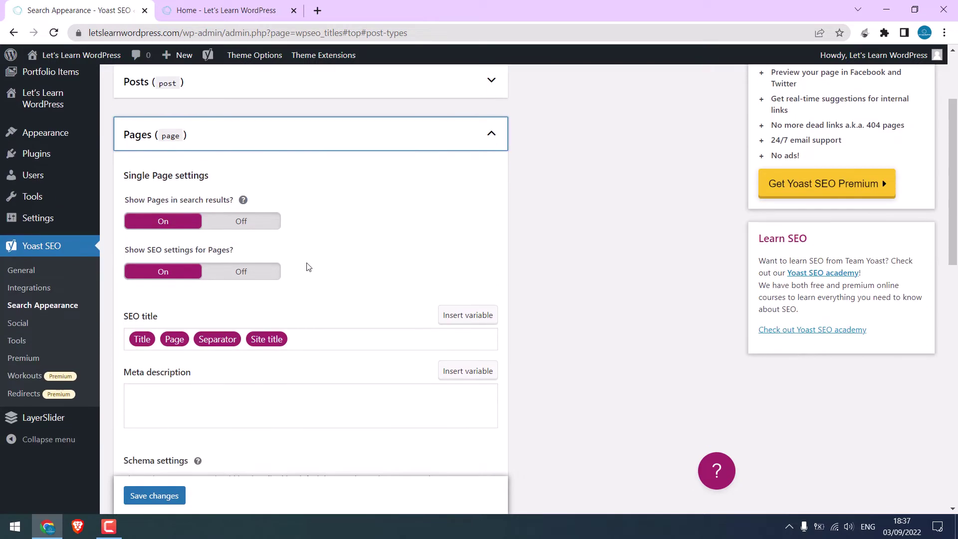
left_click(192, 340)
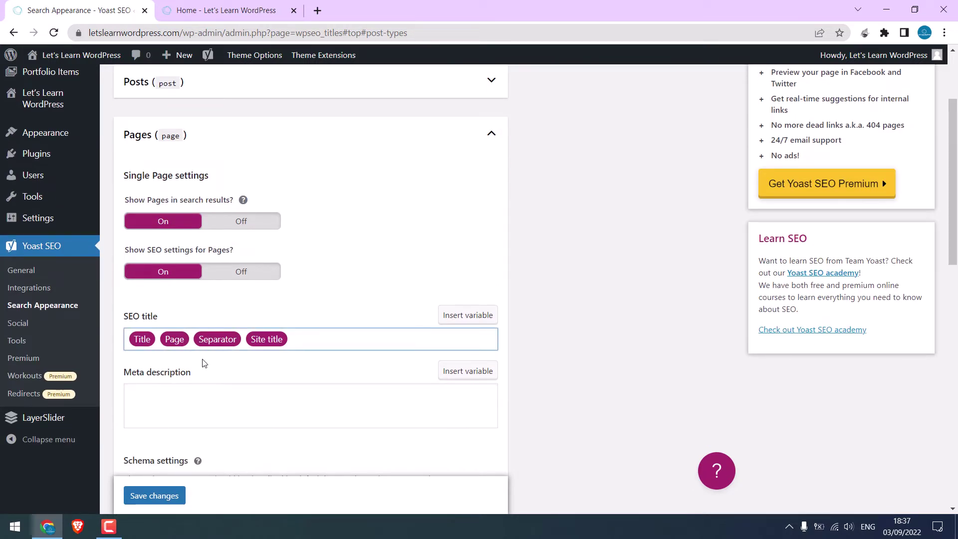
key("BackSpace")
left_click(195, 397)
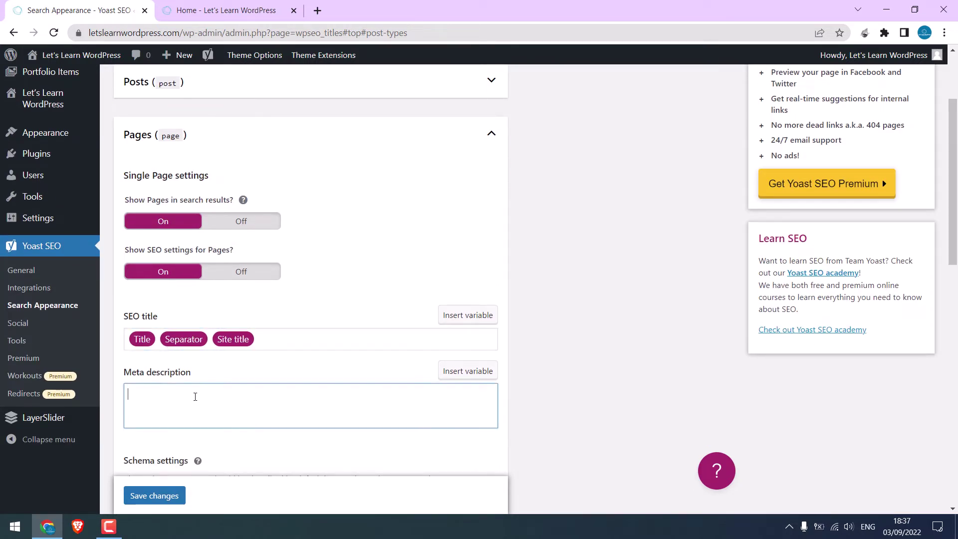
type("%")
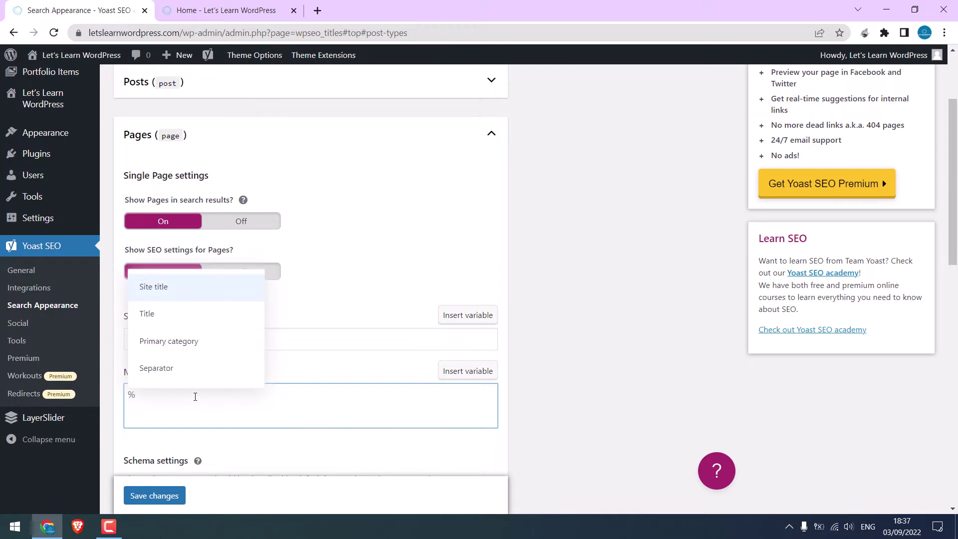
type("ex")
left_click(180, 347)
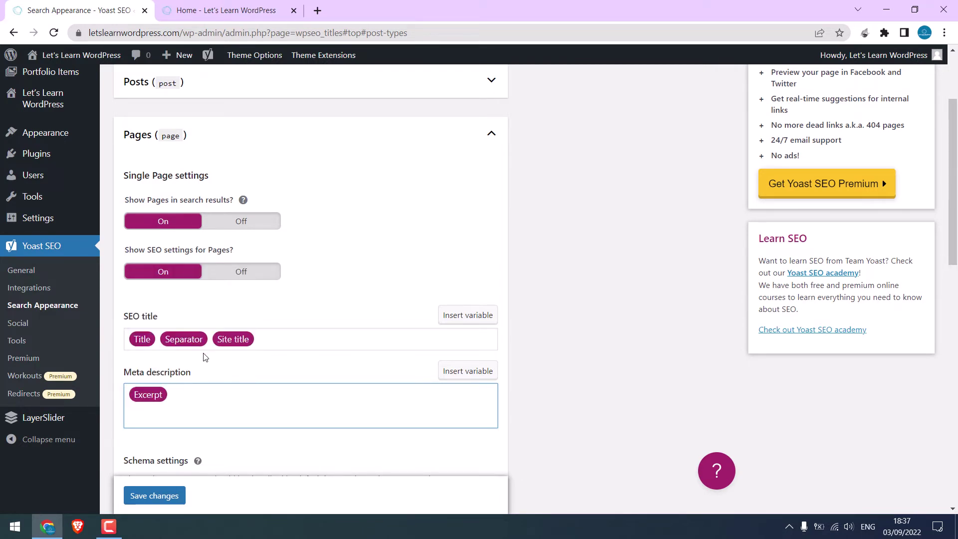
Turn off search visibility and SEO settings for Avia Framework.
left_click(491, 133)
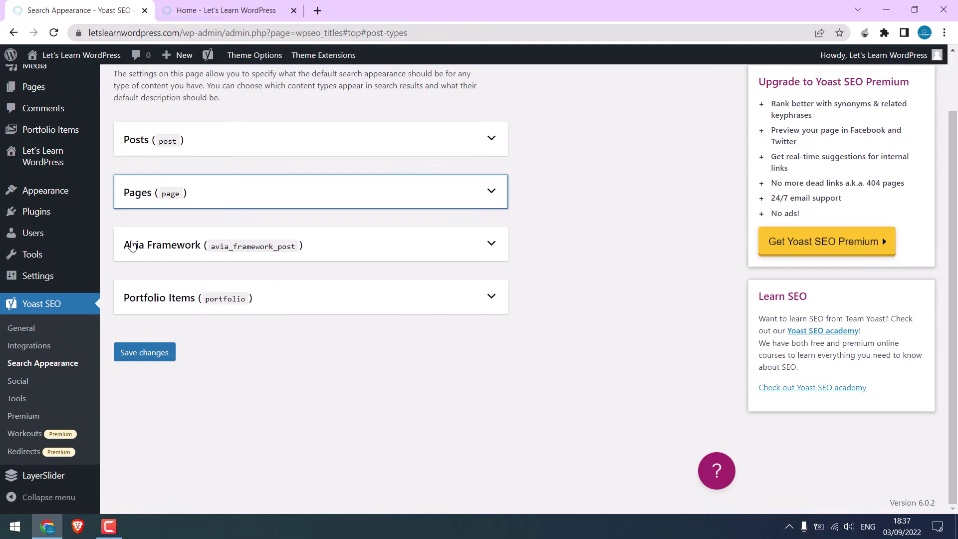
left_click(172, 252)
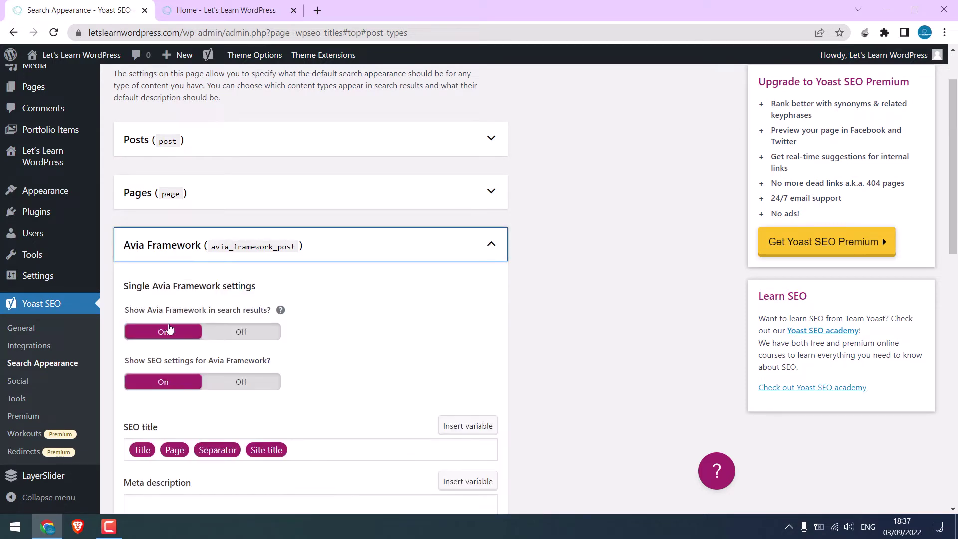
left_click(255, 334)
left_click(243, 385)
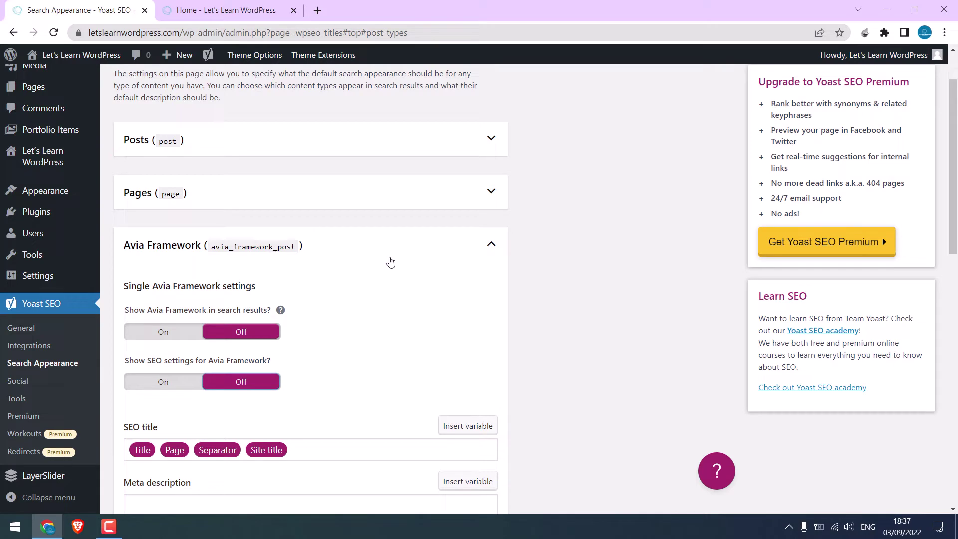
left_click(491, 243)
Remove Page from the Portfolio Items title, give it an Excerpt meta description, and save.
left_click(288, 302)
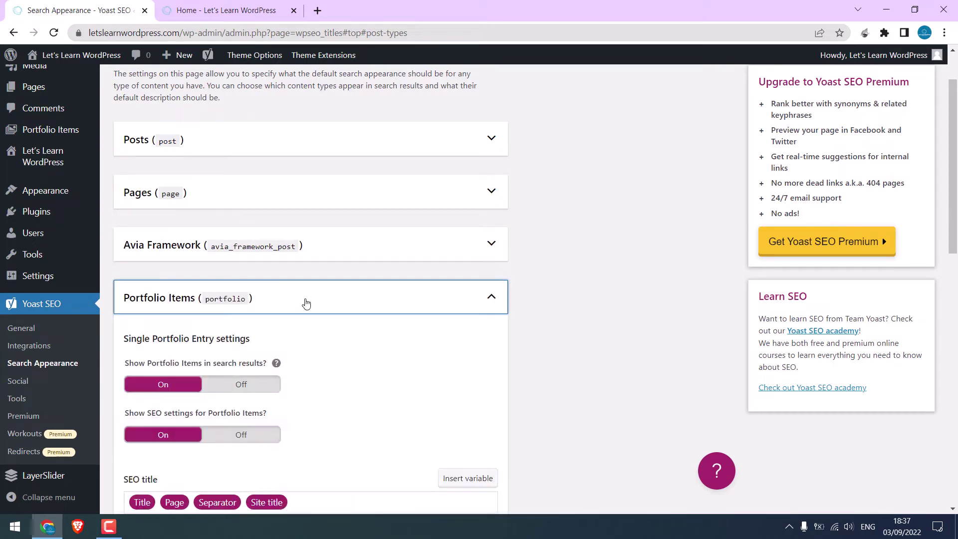
scroll(261, 336, "down", 1)
scroll(242, 289, "down", 2)
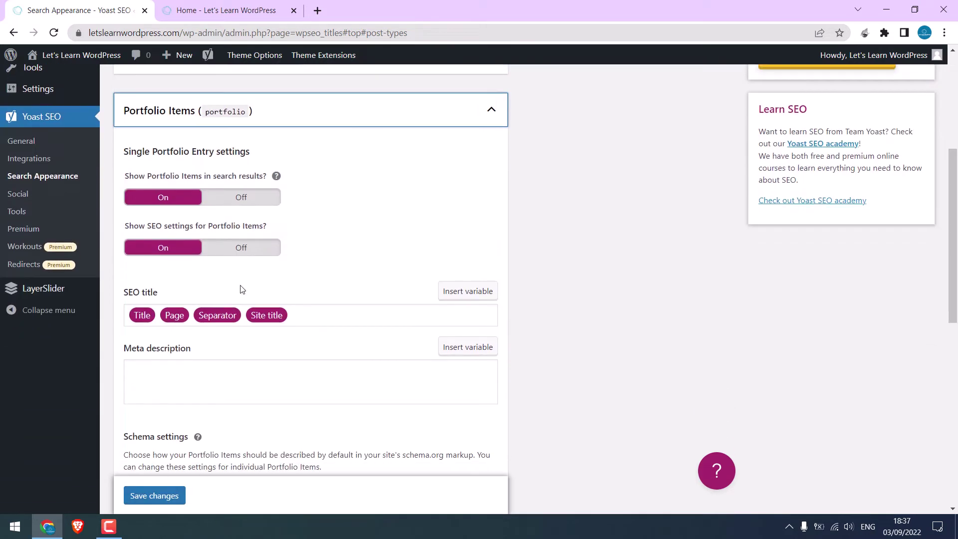
left_click(194, 315)
key("BackSpace")
left_click(179, 374)
type("%ex")
scroll(335, 303, "up", 2)
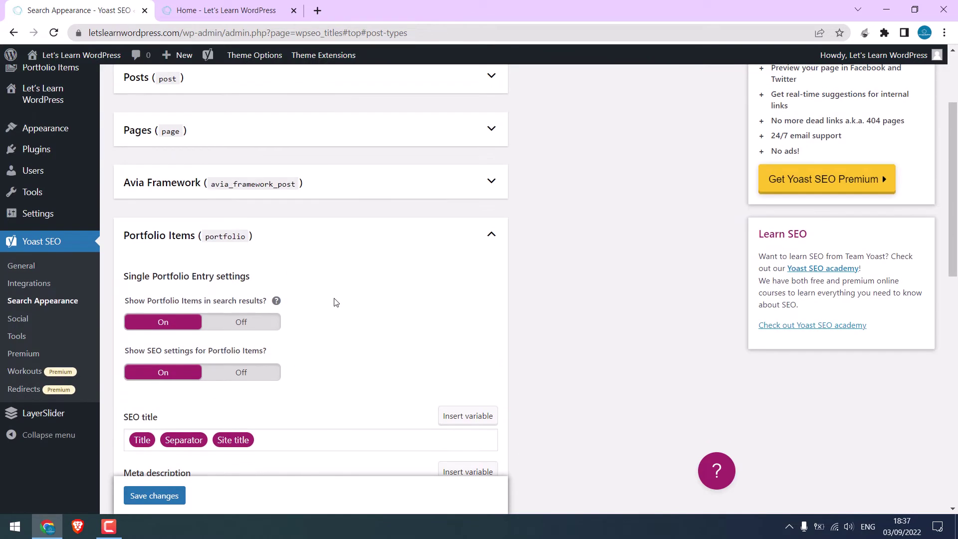
left_click(487, 234)
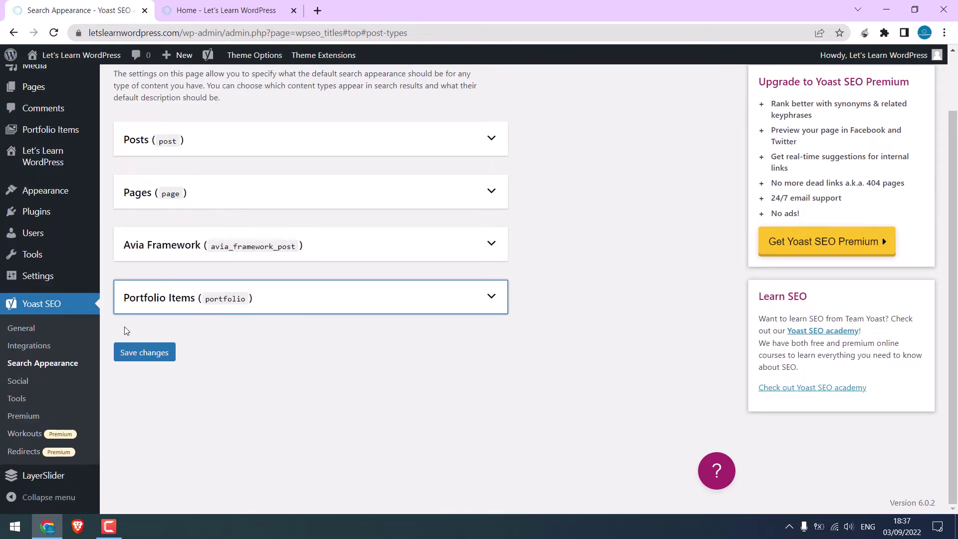
left_click(144, 351)
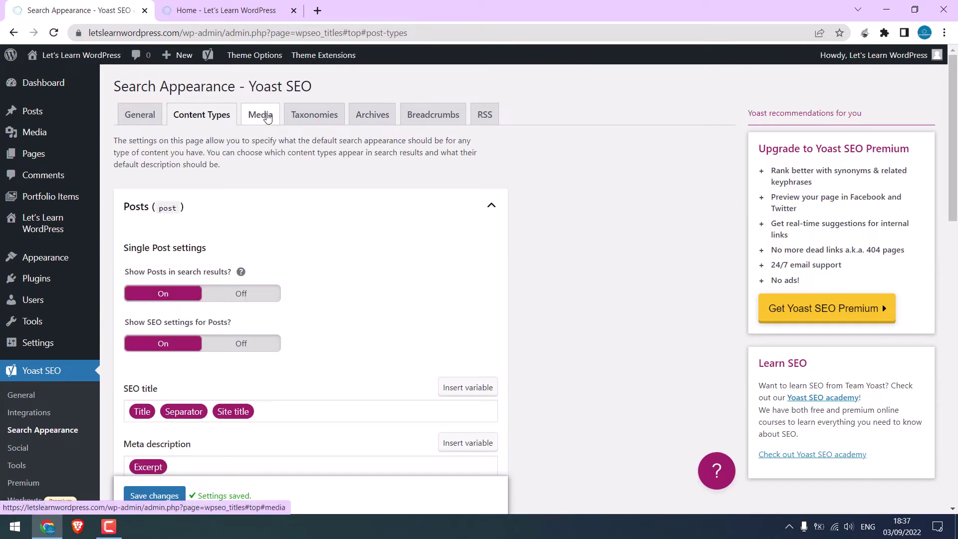
In the Taxonomies settings, set the Categories meta description to the Excerpt variable and save.
left_click(263, 117)
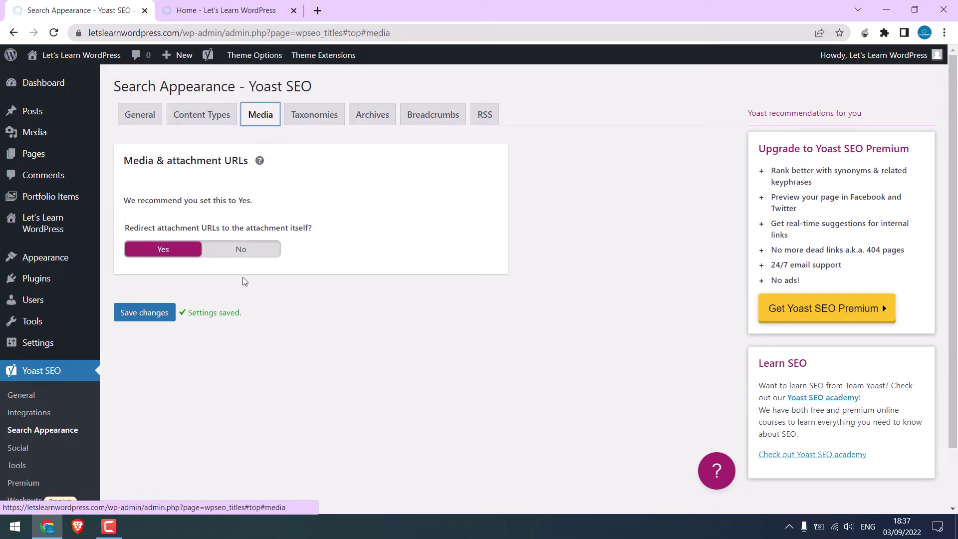
left_click(332, 121)
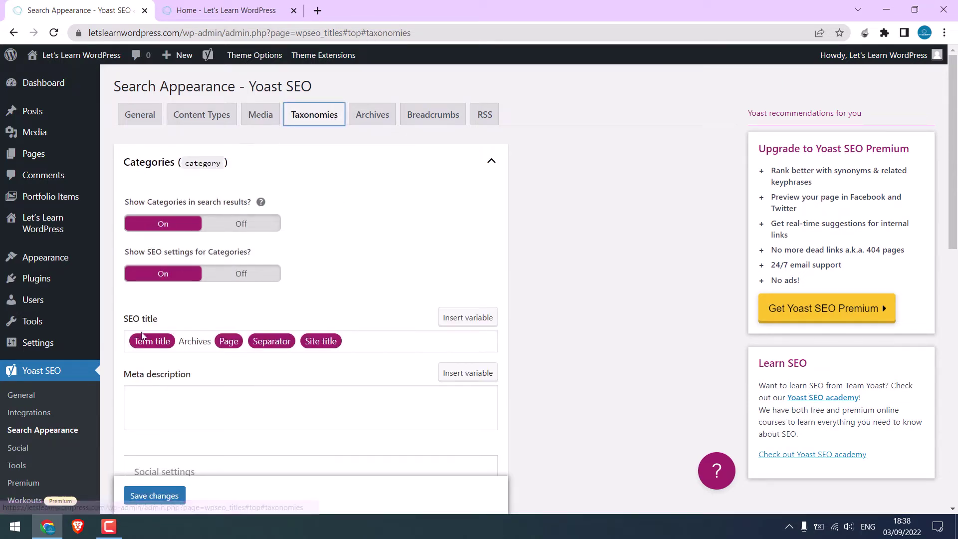
left_click(261, 421)
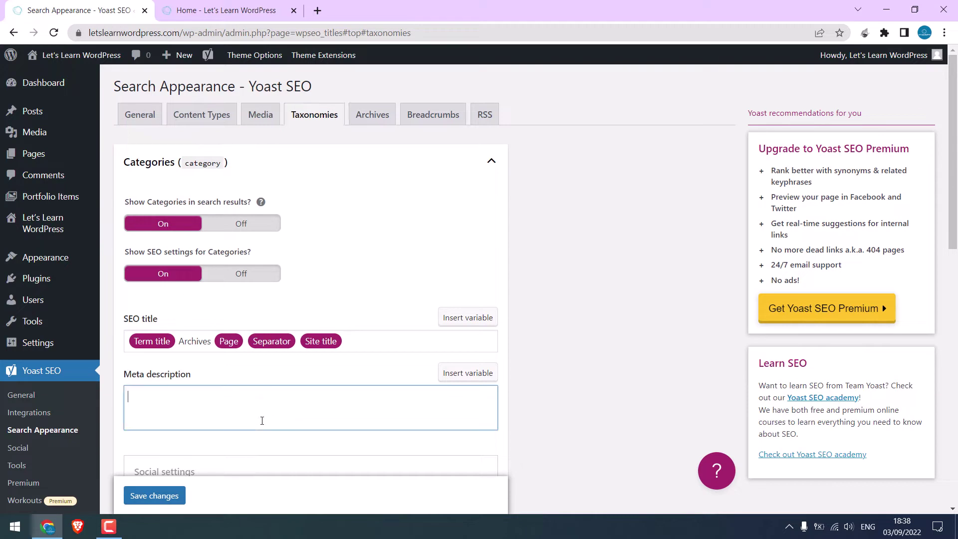
type("%")
key("Return")
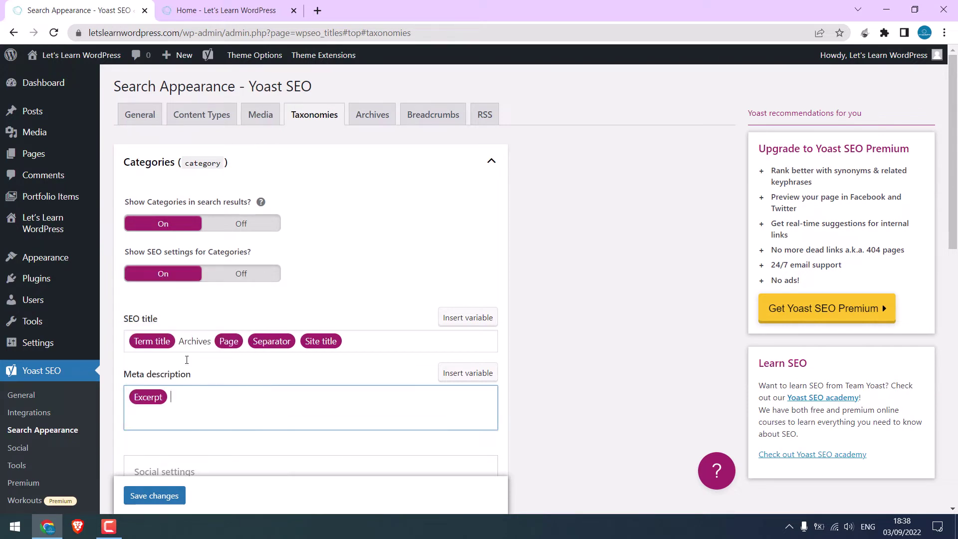
left_click(161, 489)
scroll(218, 335, "down", 3)
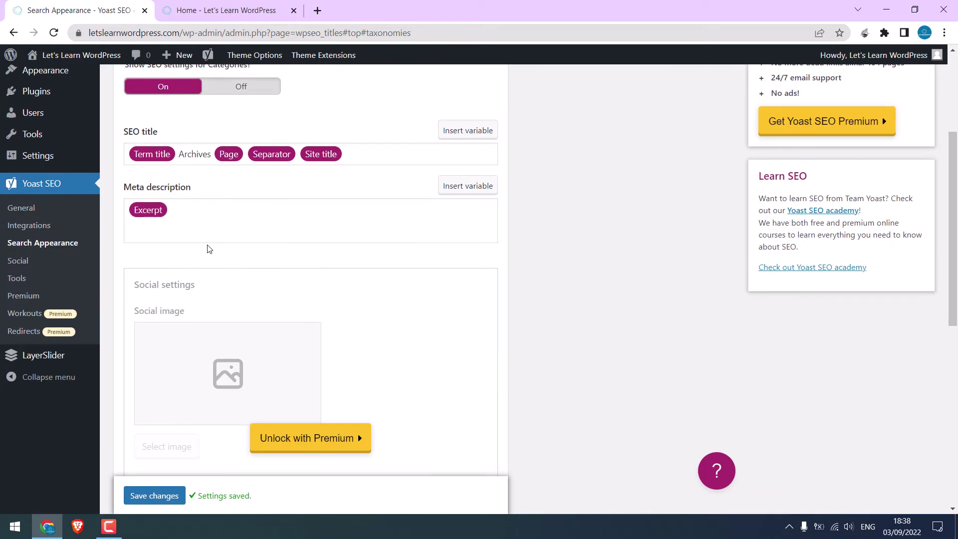
scroll(327, 205, "down", 7)
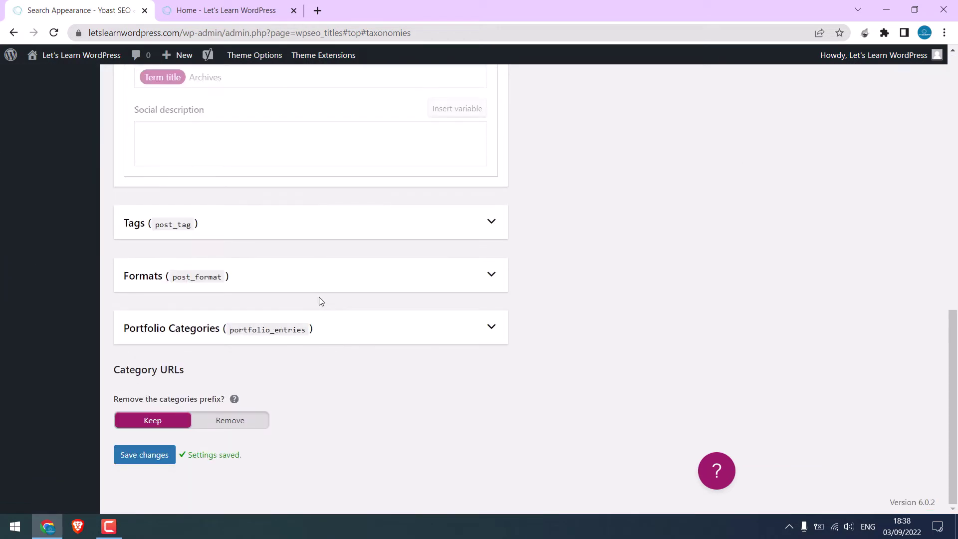
scroll(321, 299, "up", 5)
scroll(519, 289, "up", 4)
Insert the Excerpt variable into the Tags meta description.
left_click(494, 158)
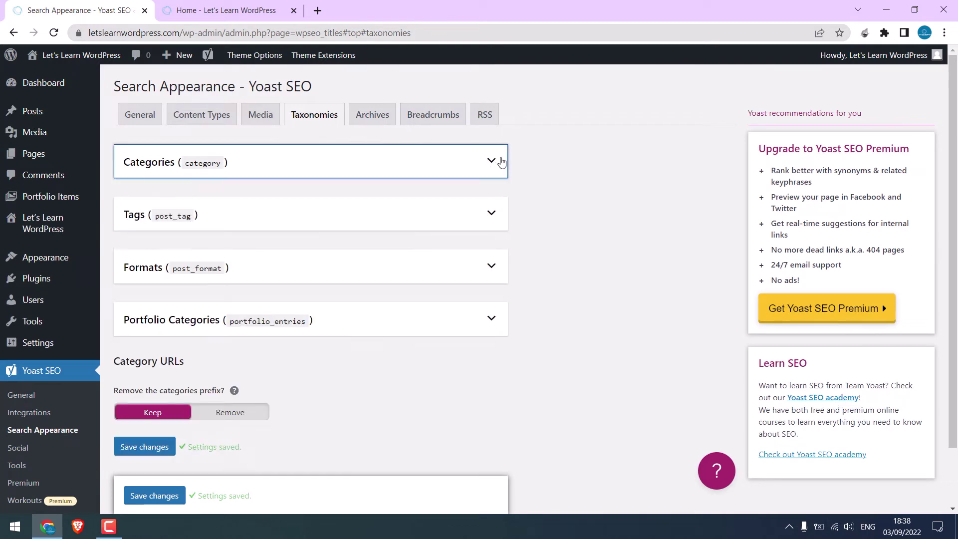
left_click(492, 216)
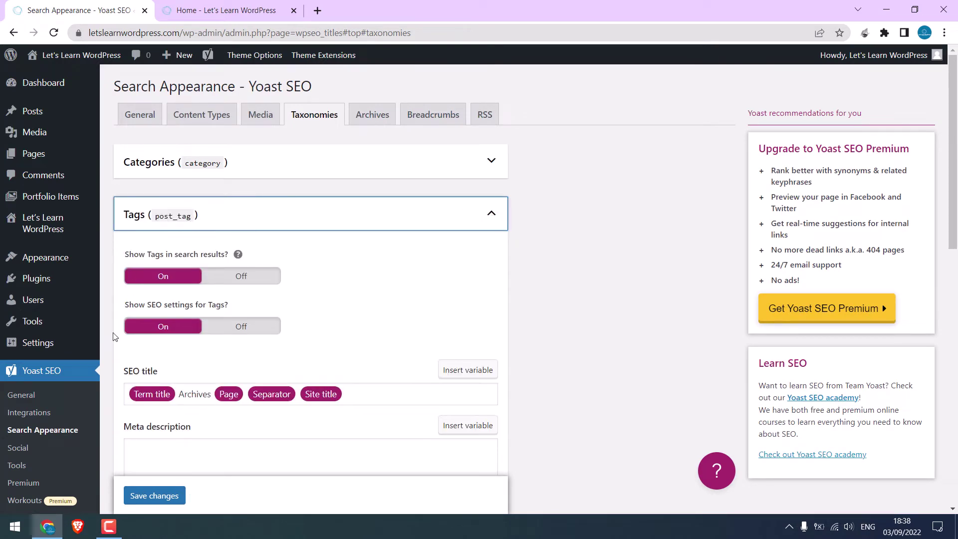
left_click(214, 468)
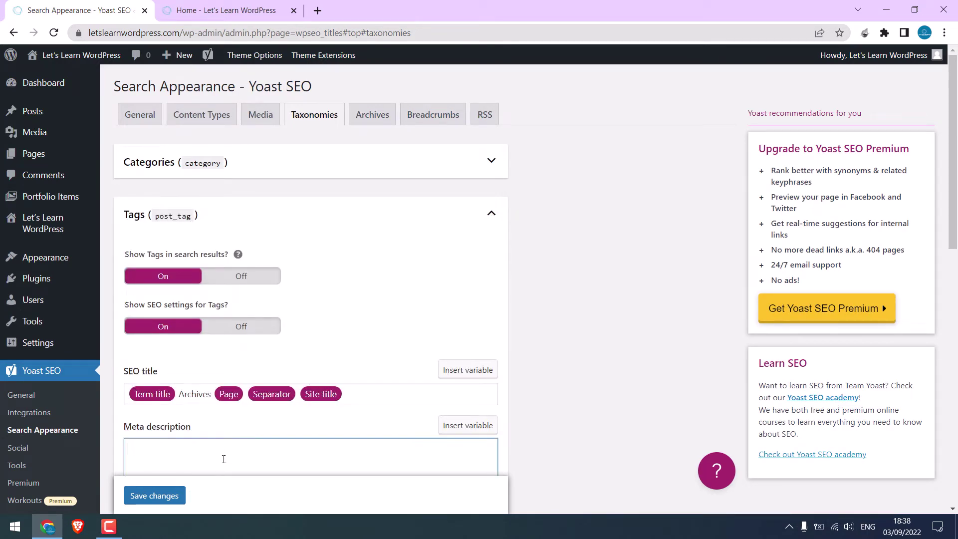
scroll(231, 442, "down", 4)
type("%ex")
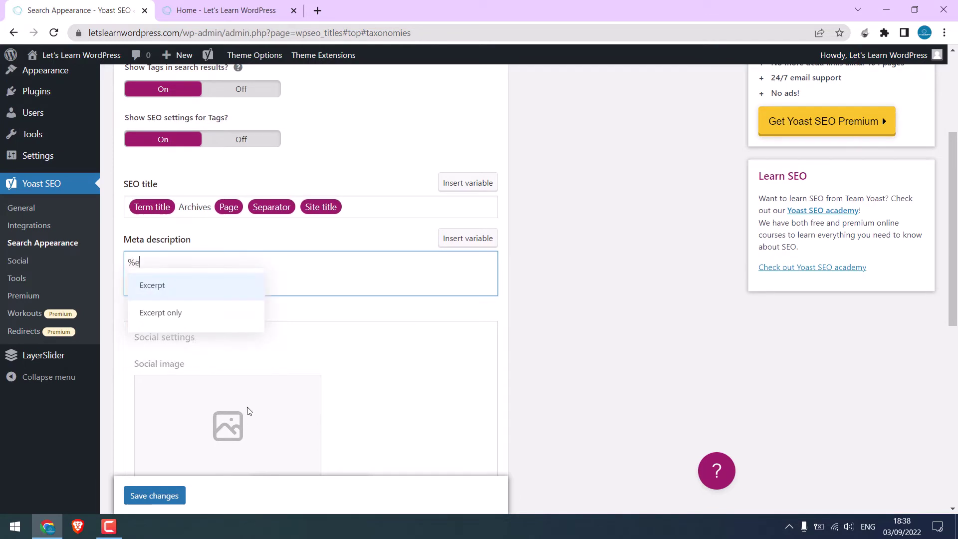
left_click(209, 289)
scroll(409, 254, "up", 4)
left_click(496, 219)
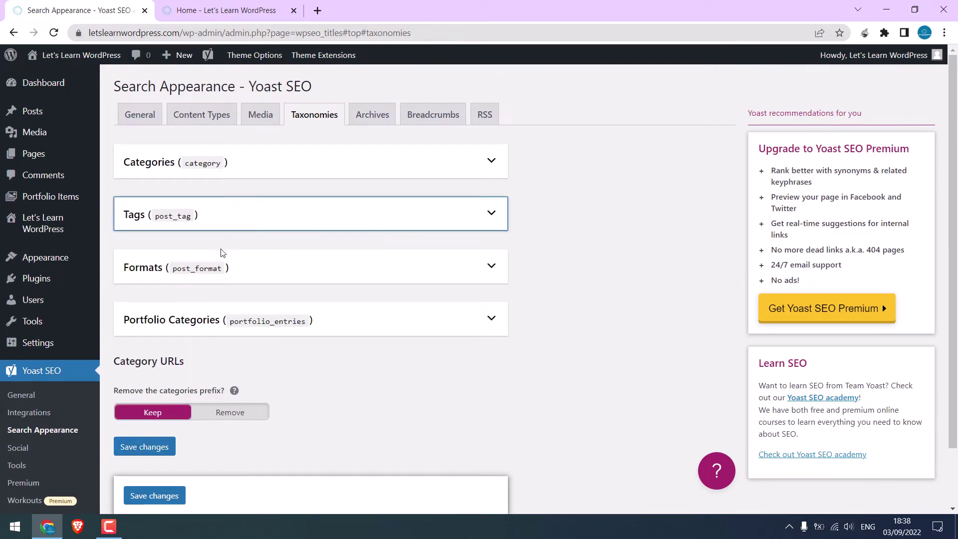
Insert the Excerpt variable into the Formats meta description.
left_click(276, 275)
scroll(196, 197, "down", 4)
left_click(282, 314)
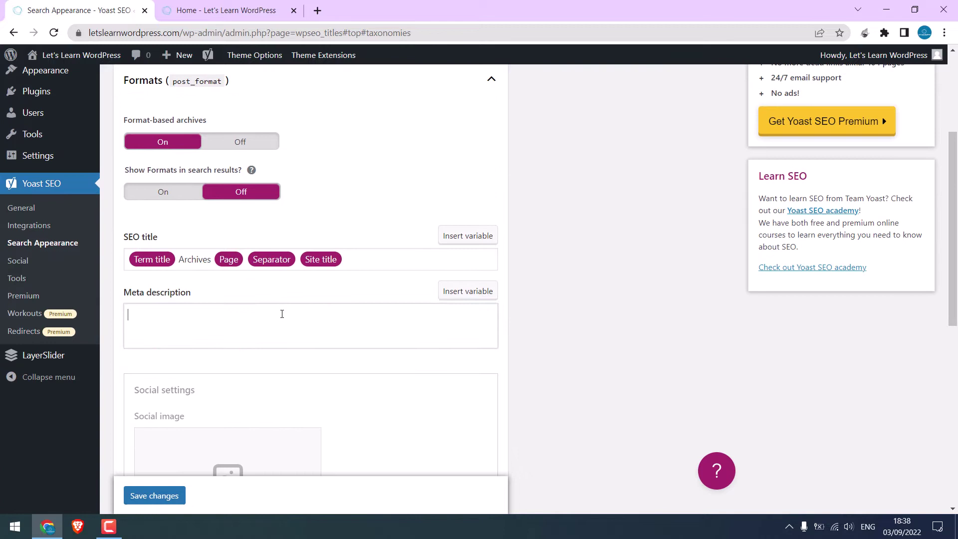
type("%ex")
left_click(241, 331)
scroll(448, 282, "up", 4)
left_click(447, 279)
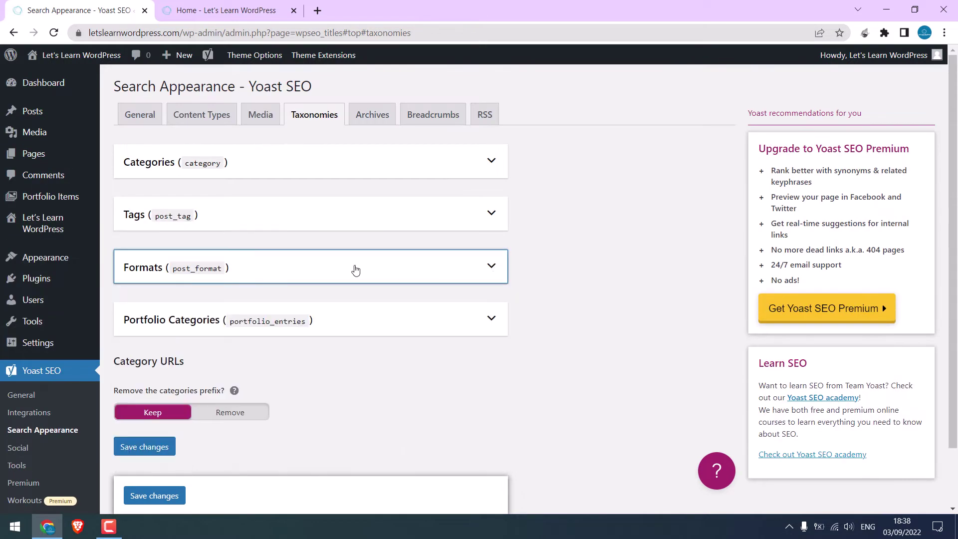
Insert the Excerpt variable into the Portfolio Categories meta description.
scroll(175, 230, "down", 1)
left_click(370, 254)
scroll(254, 348, "down", 4)
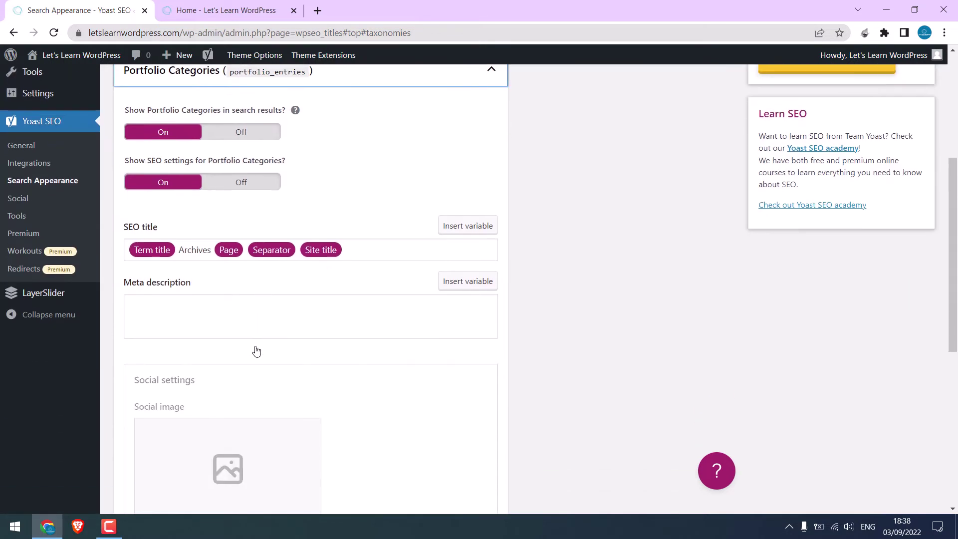
left_click(236, 312)
type("%ex")
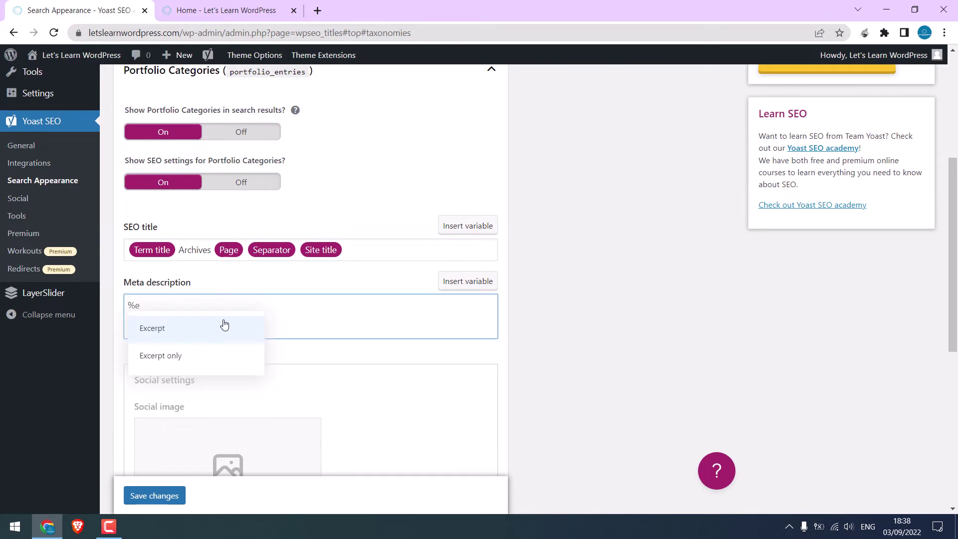
left_click(225, 325)
scroll(387, 359, "up", 5)
left_click(457, 312)
scroll(458, 313, "down", 1)
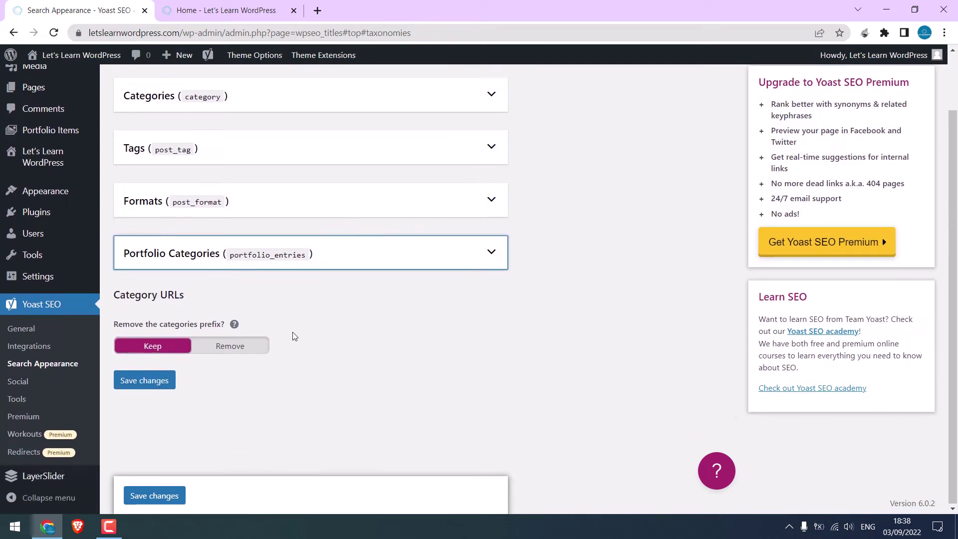
Save the taxonomy settings, then set the Author archives meta description to Excerpt.
left_click(148, 382)
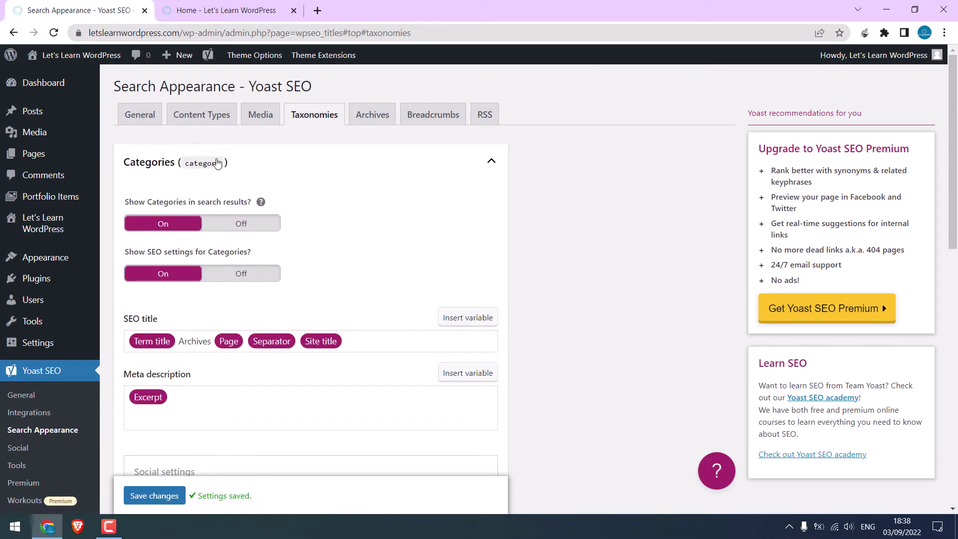
left_click(374, 120)
scroll(343, 148, "down", 3)
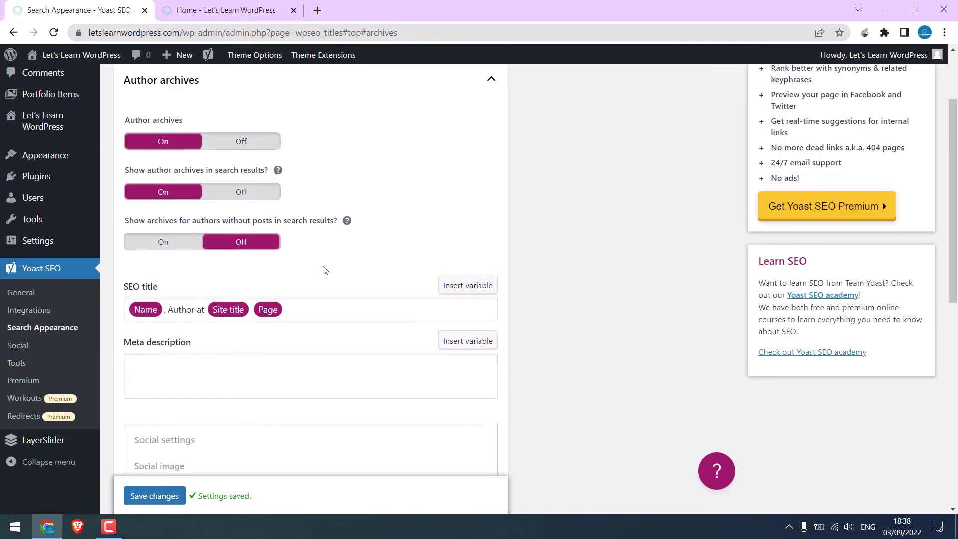
left_click(227, 282)
type("%e")
left_click(215, 296)
scroll(385, 336, "up", 4)
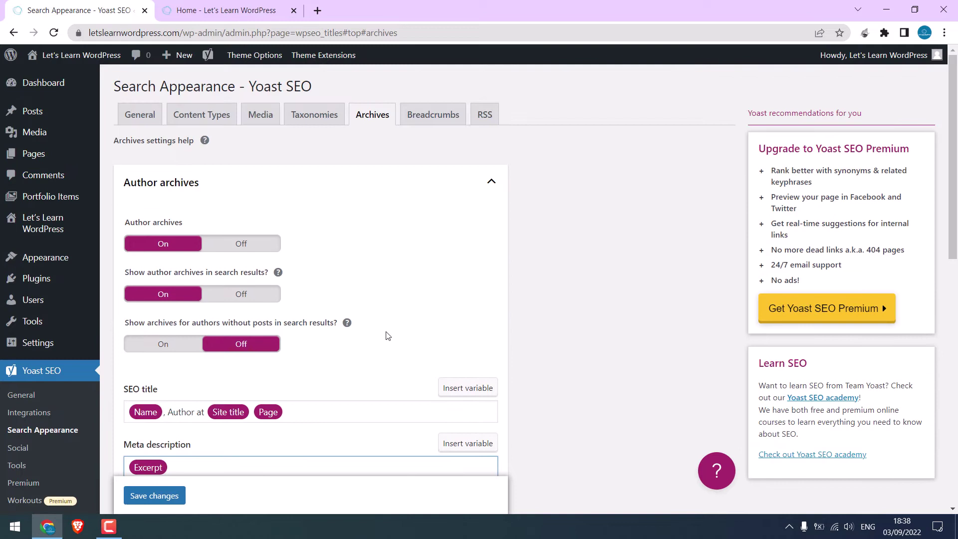
left_click(492, 193)
Set the Date archives meta description to Excerpt and save the archive settings.
left_click(487, 241)
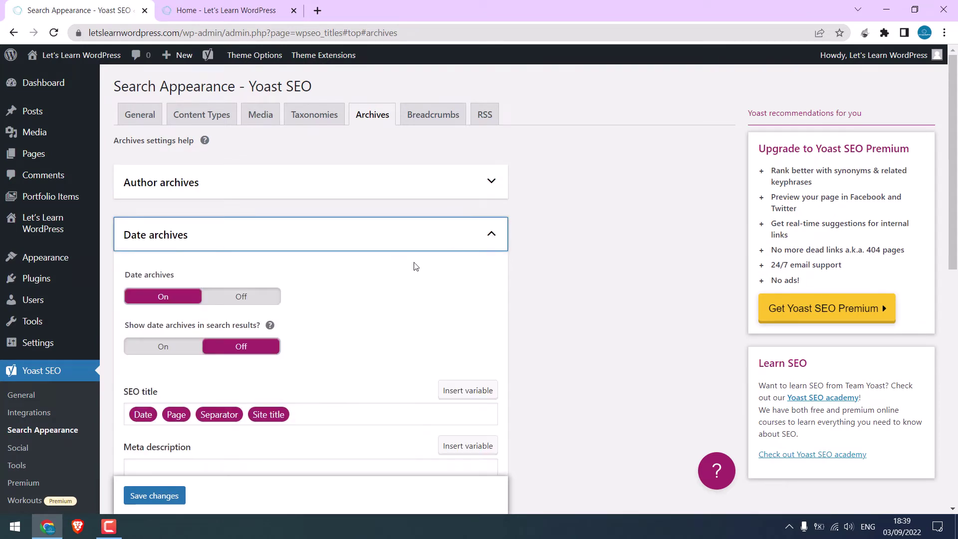
scroll(414, 264, "down", 3)
left_click(223, 342)
type("%e")
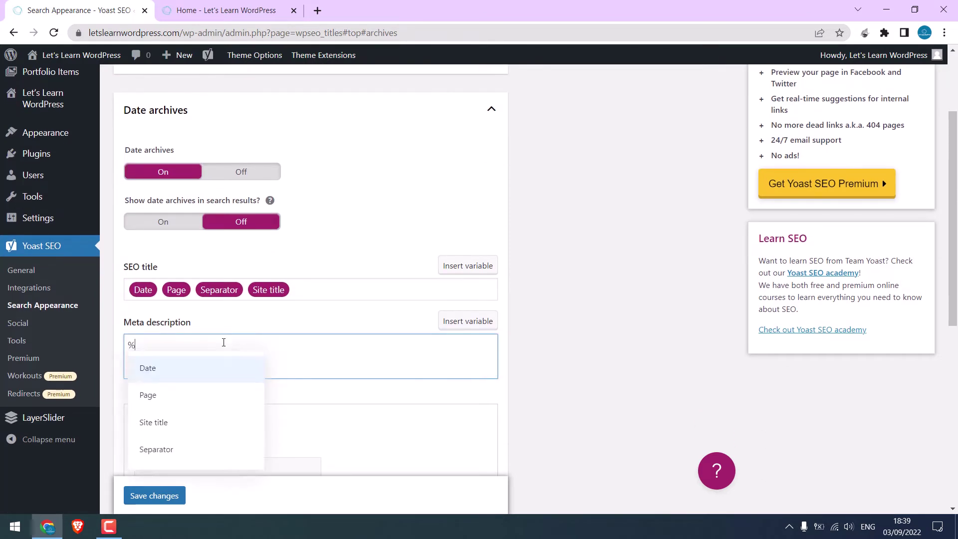
left_click(209, 368)
left_click(416, 111)
left_click(233, 223)
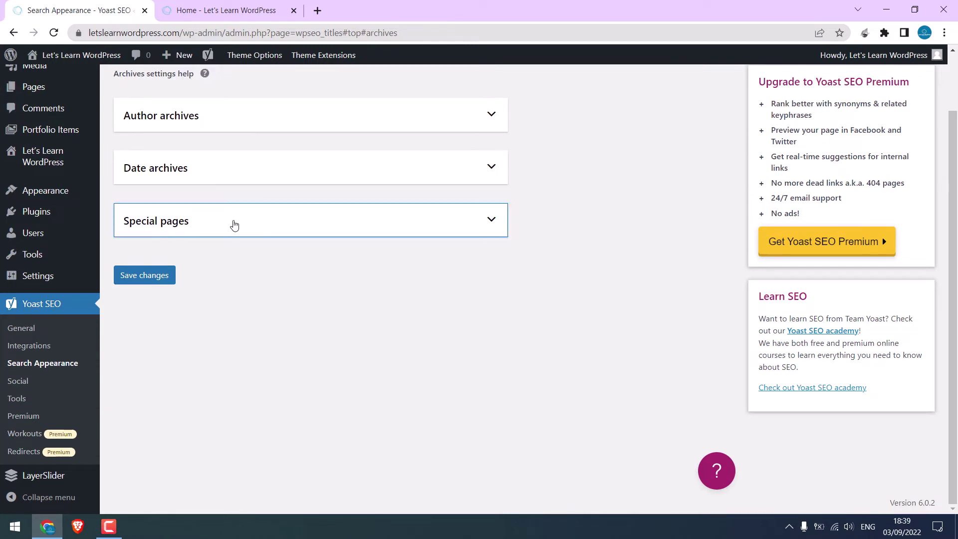
left_click(137, 419)
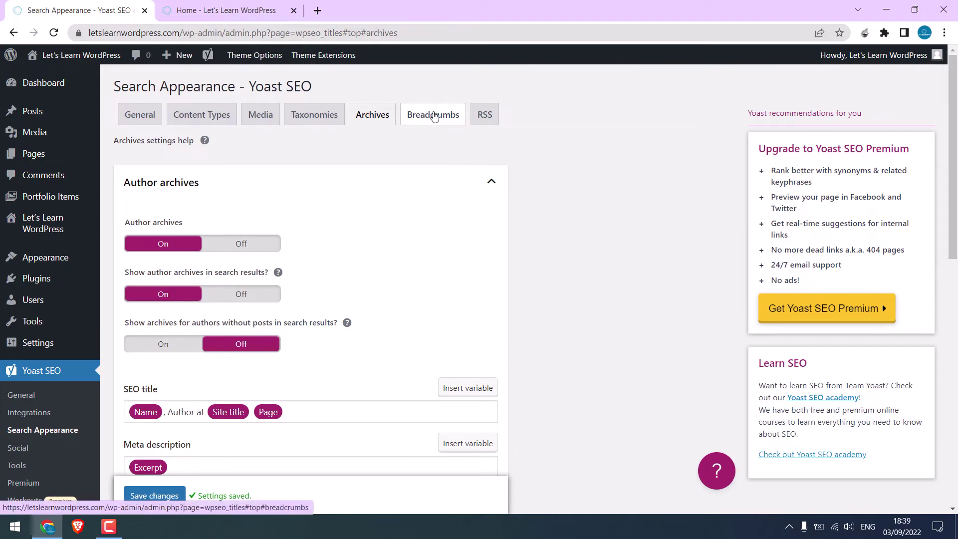
Look over the Breadcrumbs settings, then bring up the RSS feed settings.
left_click(435, 116)
scroll(366, 223, "down", 5)
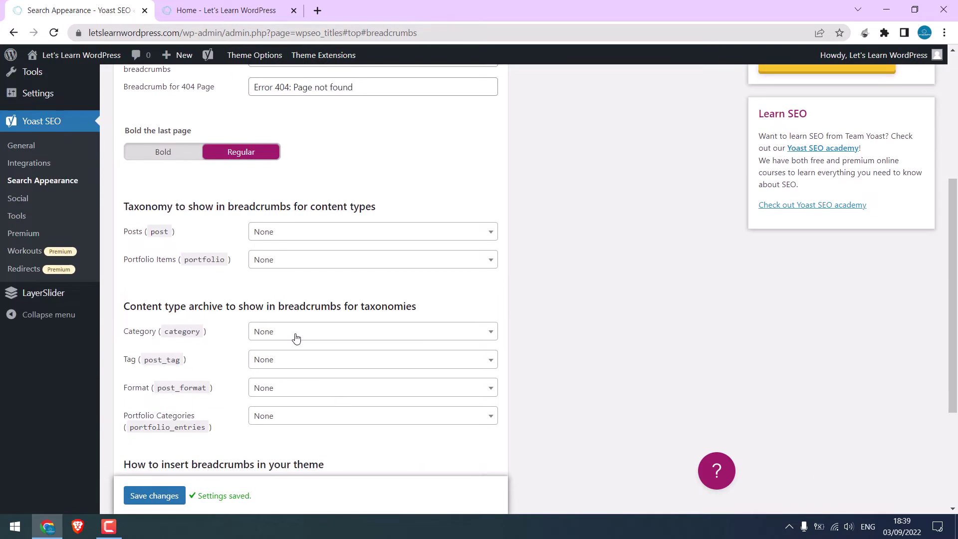
scroll(294, 336, "down", 4)
scroll(594, 119, "up", 10)
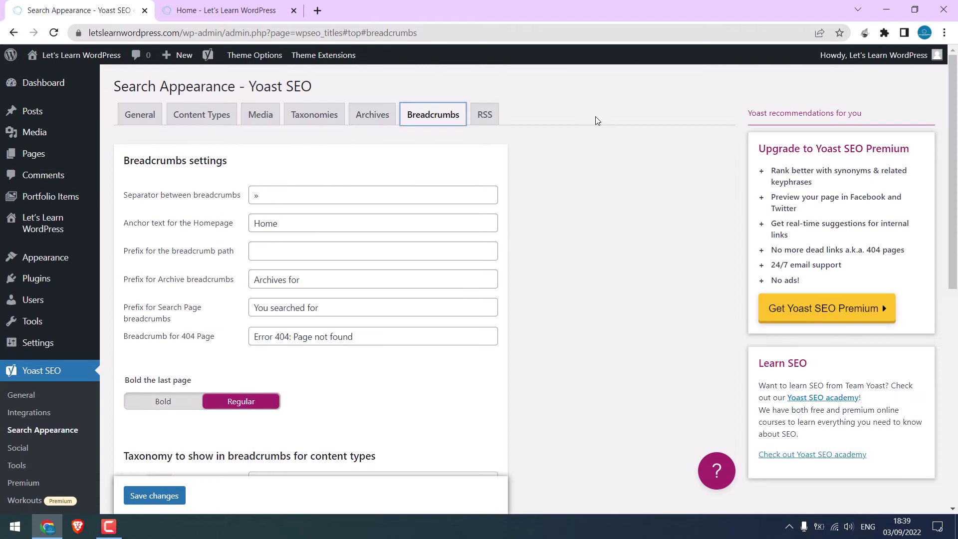
left_click(485, 114)
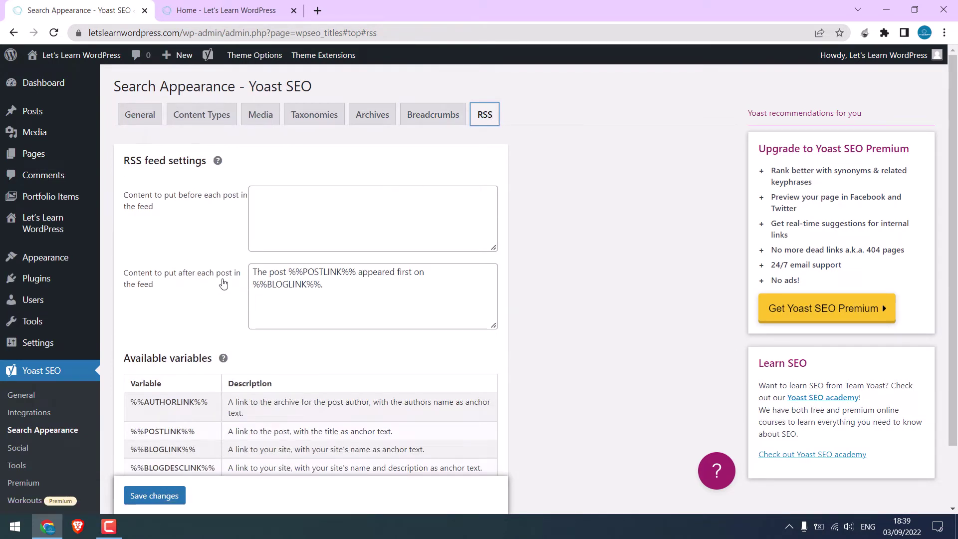
Put %%BLOGLINK%% and %%POSTLINK%% in the content before each feed post and save.
left_click_drag(196, 449, 134, 459)
key("ctrl+c")
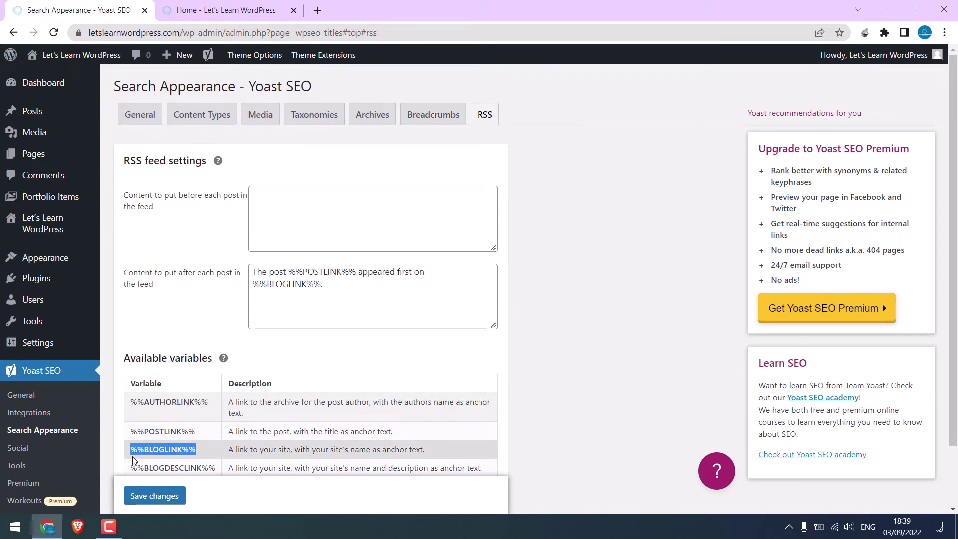
left_click(291, 205)
key("ctrl+v")
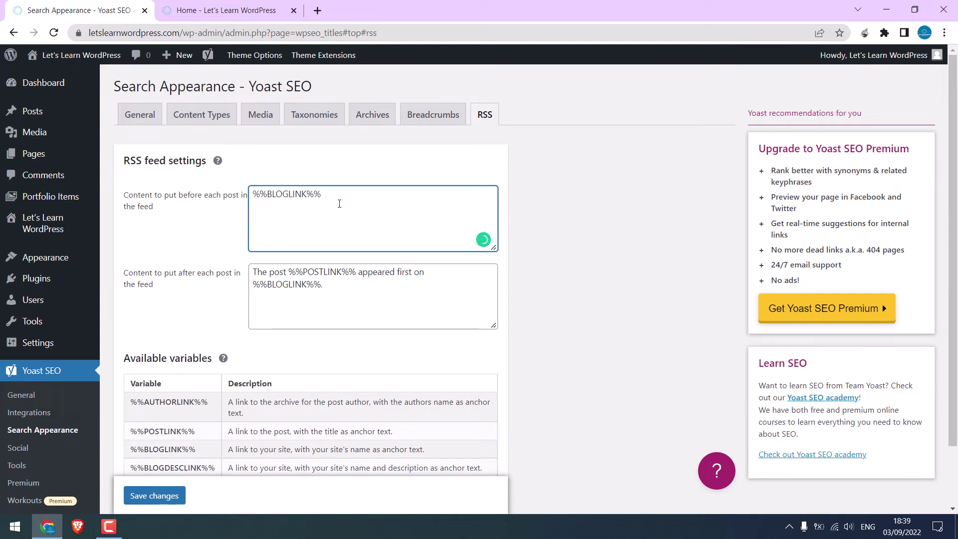
left_click_drag(196, 431, 135, 441)
key("ctrl+c")
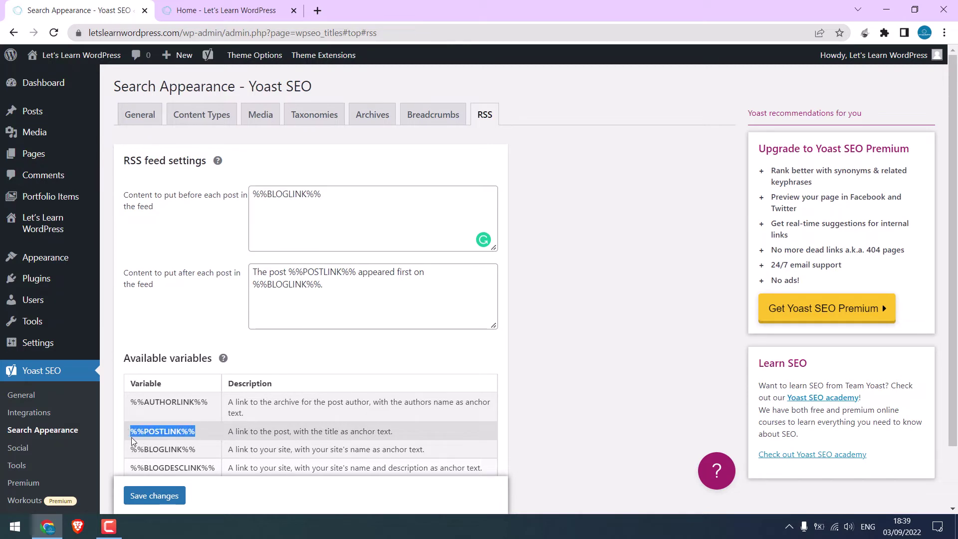
left_click(372, 201)
key("ctrl+v")
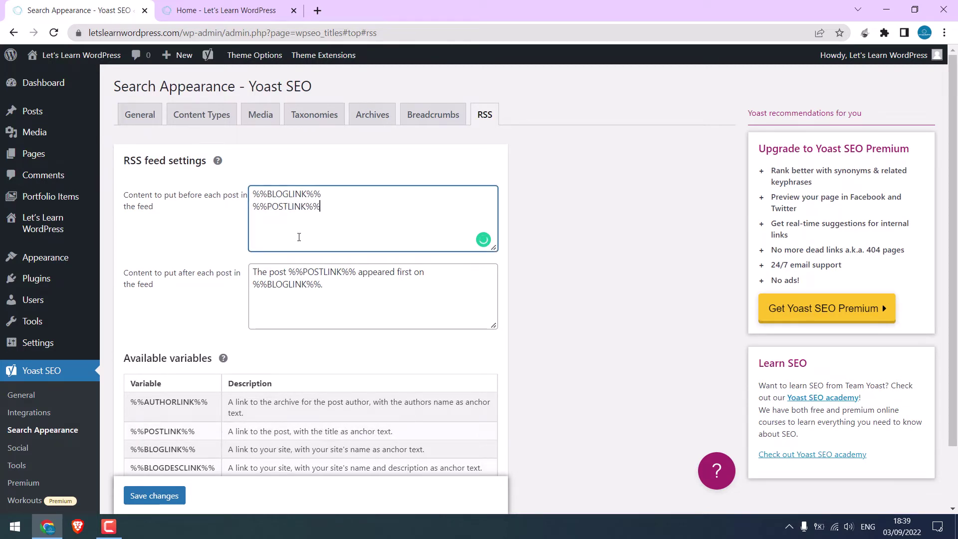
scroll(298, 234, "down", 2)
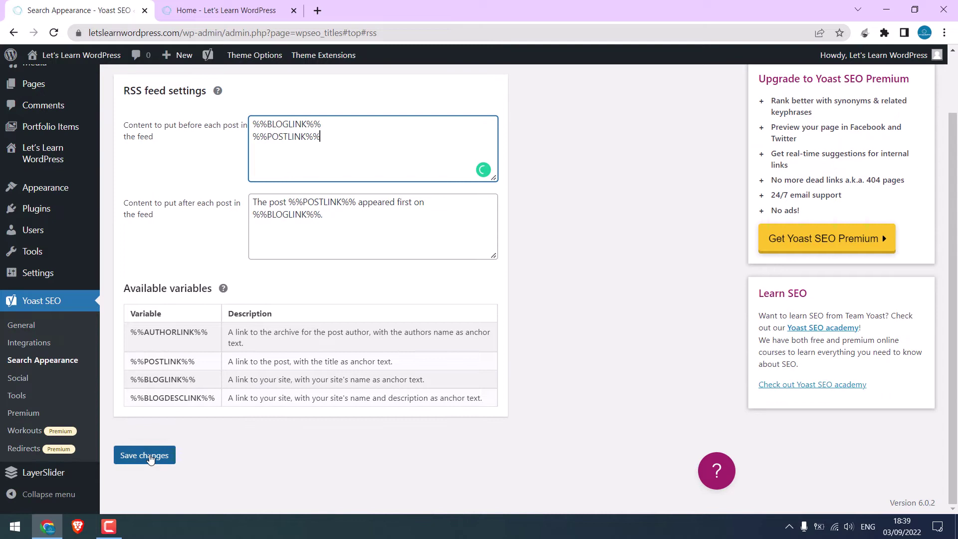
left_click(147, 454)
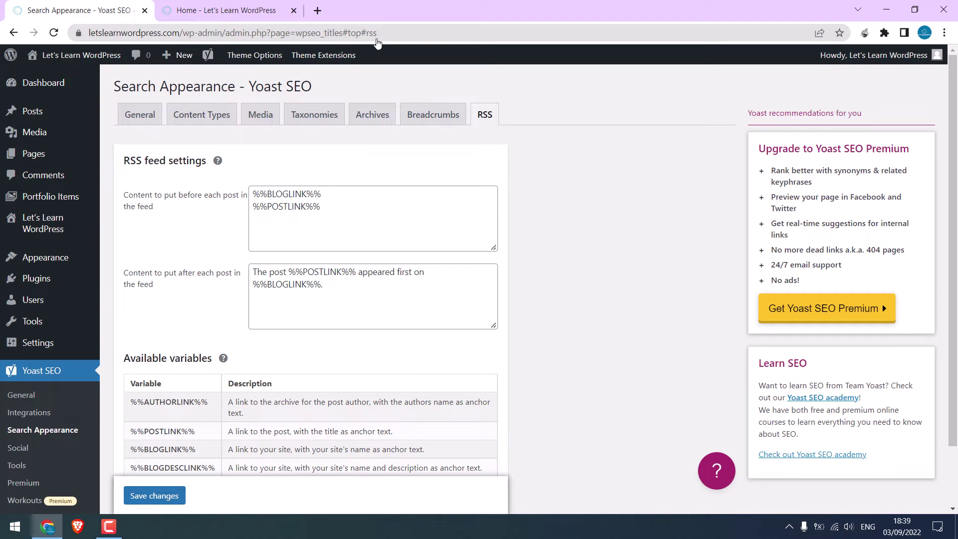
Duplicate the 'WordPress tutorial: How to buy a domain? | Namecheap' post and open the draft copy.
left_click(33, 113)
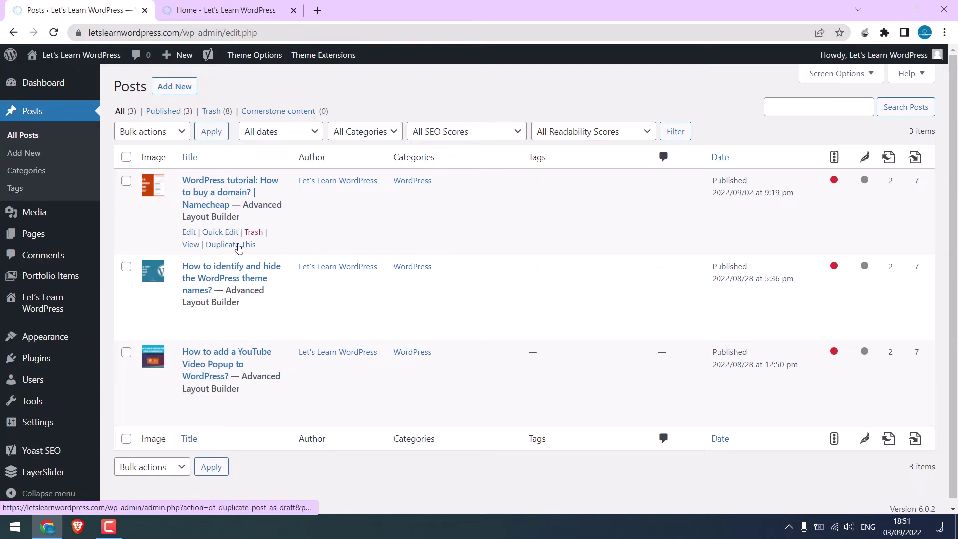
left_click(238, 245)
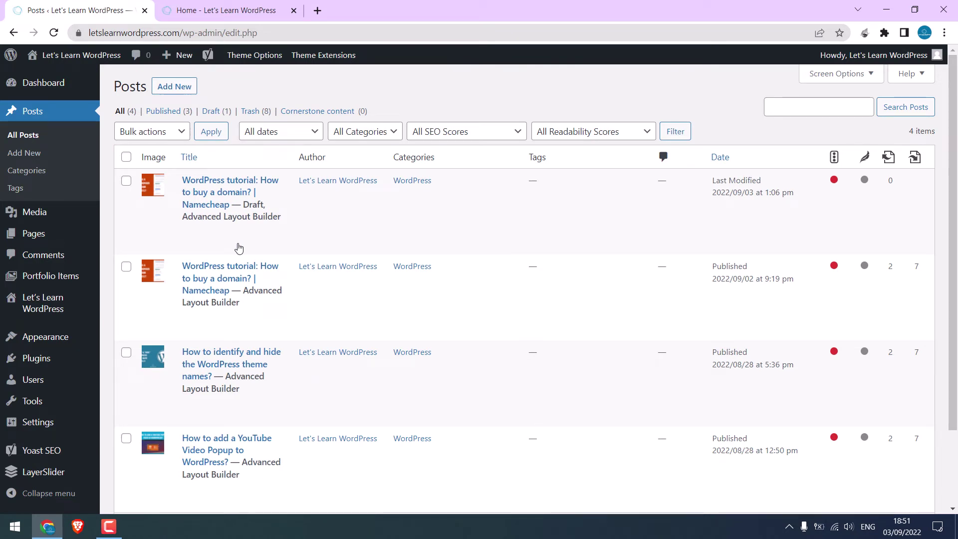
left_click(218, 194)
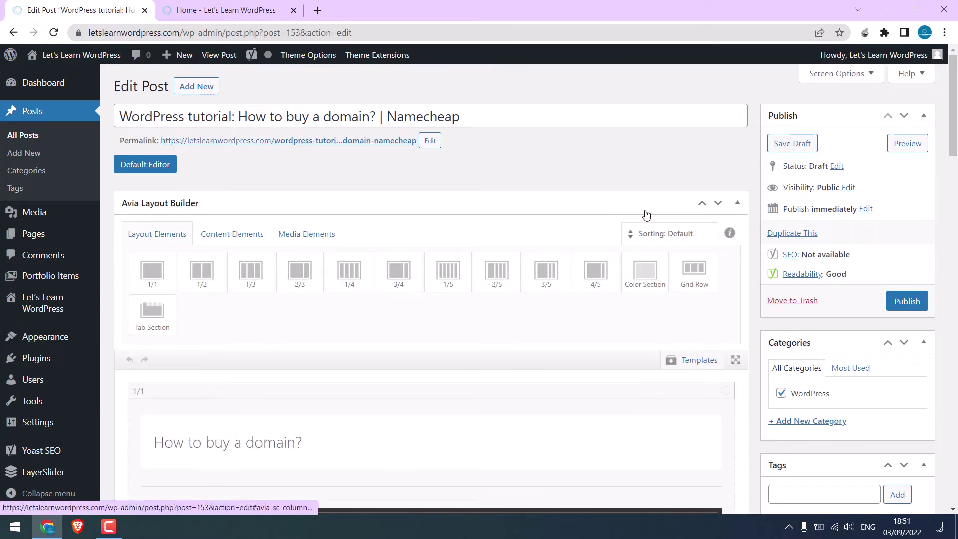
left_click_drag(955, 75, 955, 279)
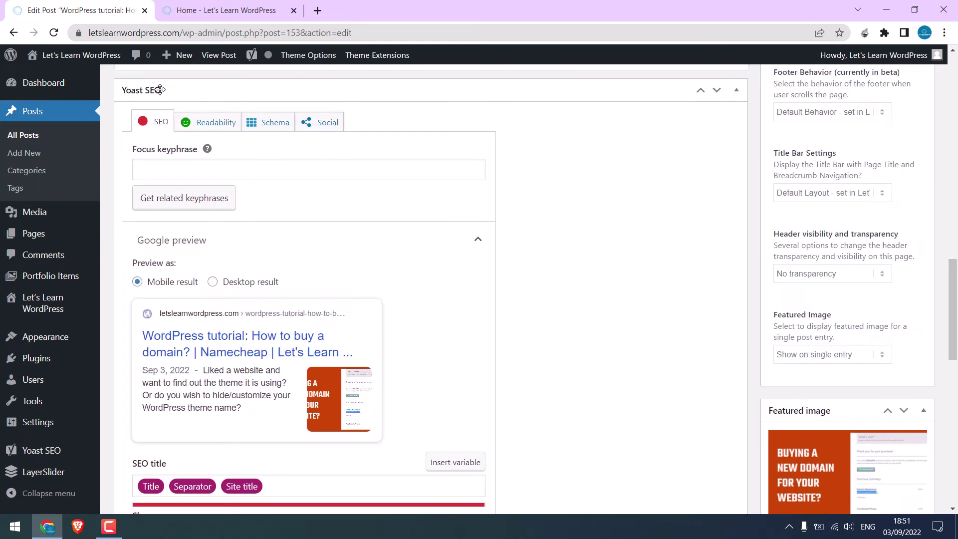
left_click_drag(952, 339, 955, 123)
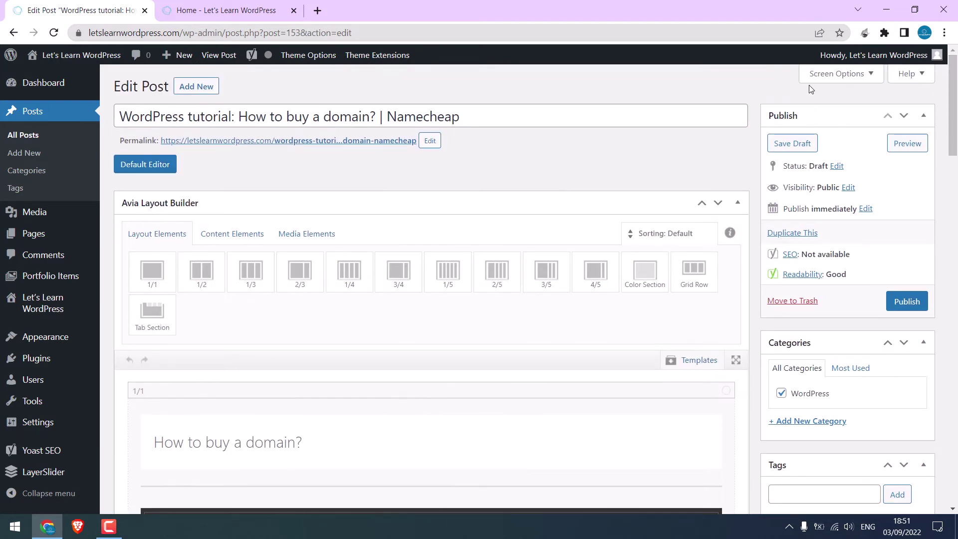
left_click(832, 75)
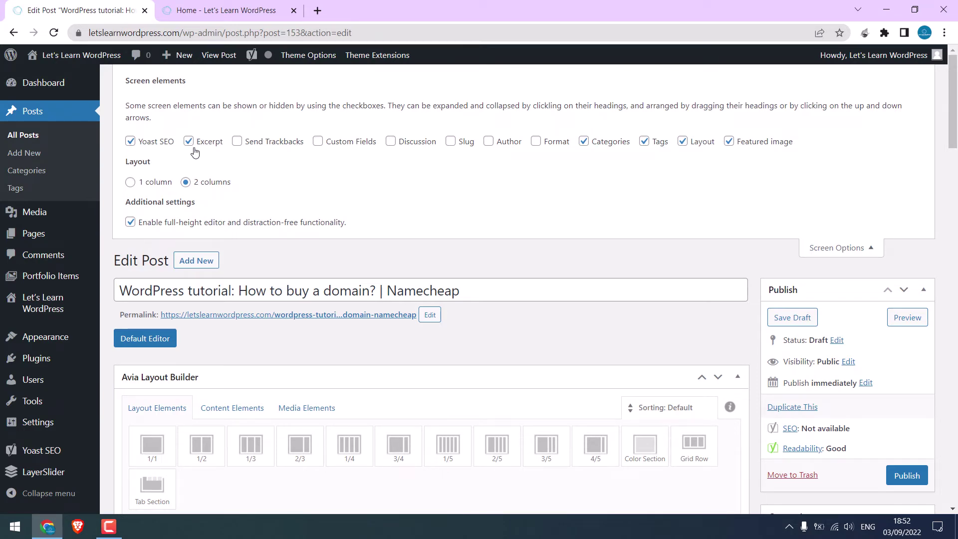
left_click(830, 251)
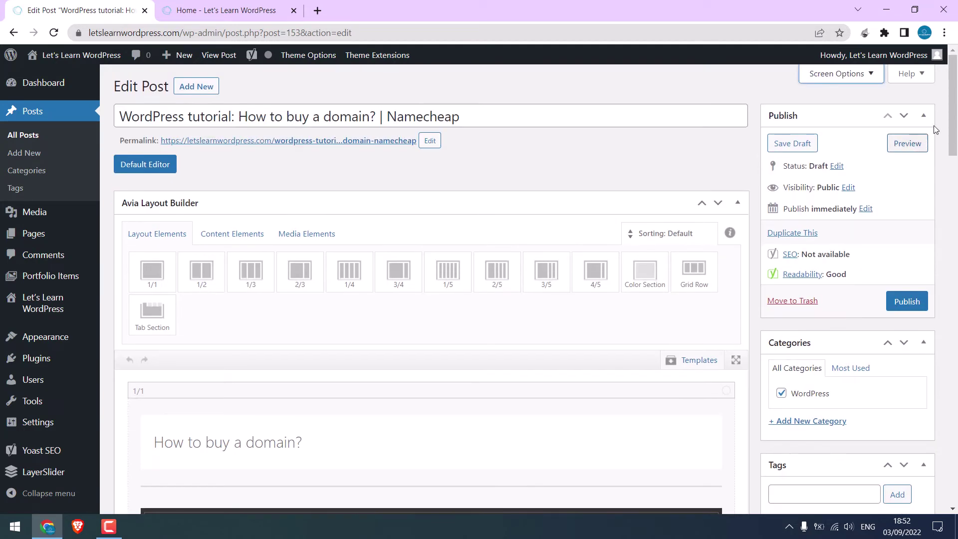
left_click_drag(952, 114, 952, 317)
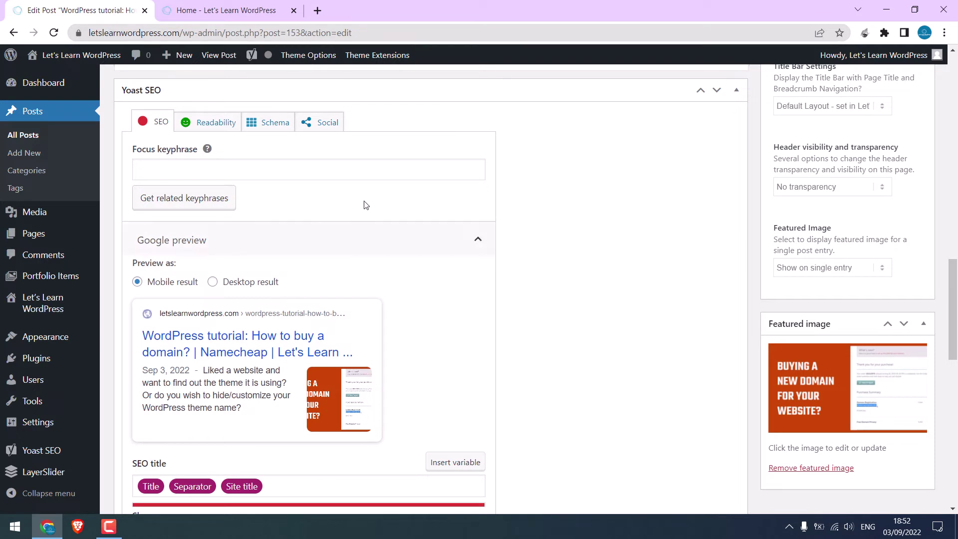
Enter 'Buy a Domain - Namecheap' as the Yoast focus keyphrase.
left_click(194, 177)
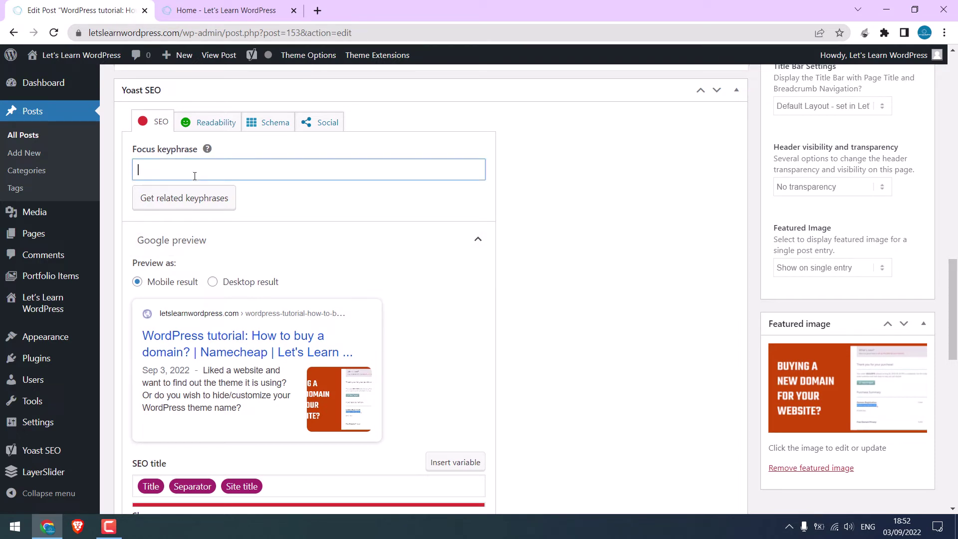
type("Buy a Domain - Namecheap")
scroll(207, 245, "down", 6)
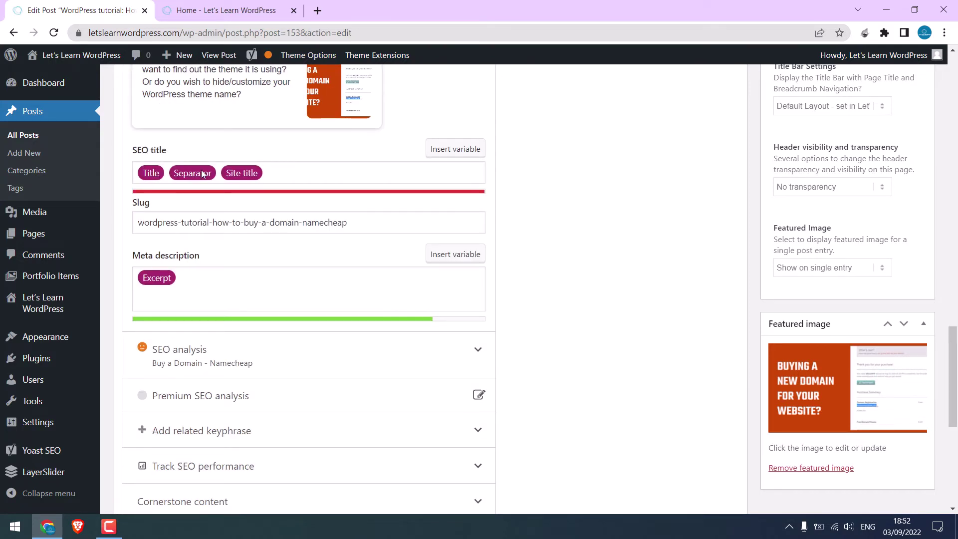
left_click_drag(952, 359, 953, 331)
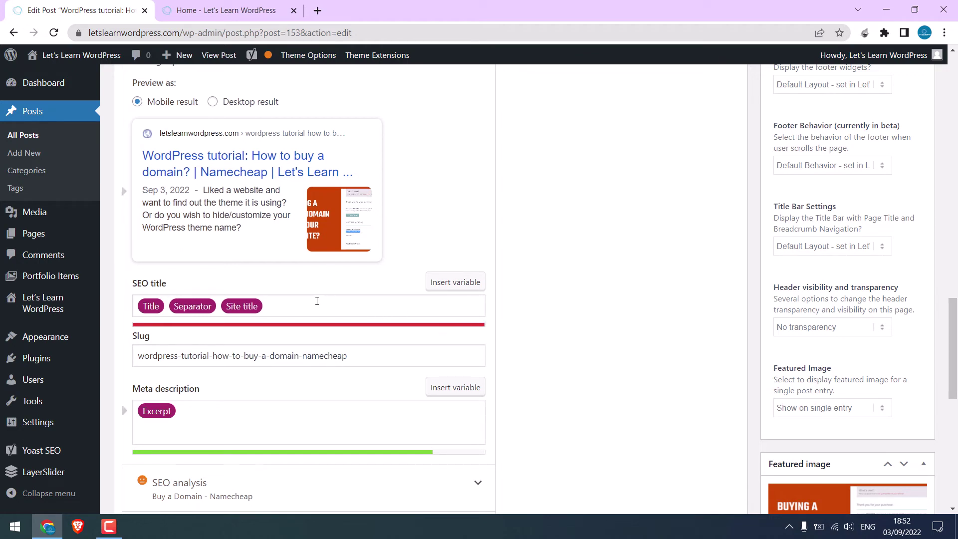
Replace the SEO title variables with 'How to buy a domain from Namecheap |' before the site title.
left_click(219, 306)
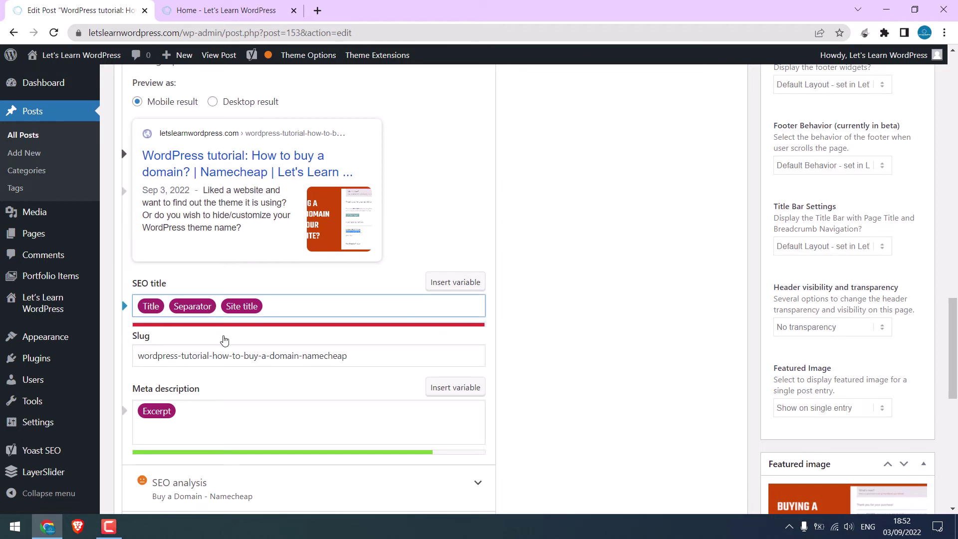
key("BackSpace")
key("BackSpace")
key("BackSpace")
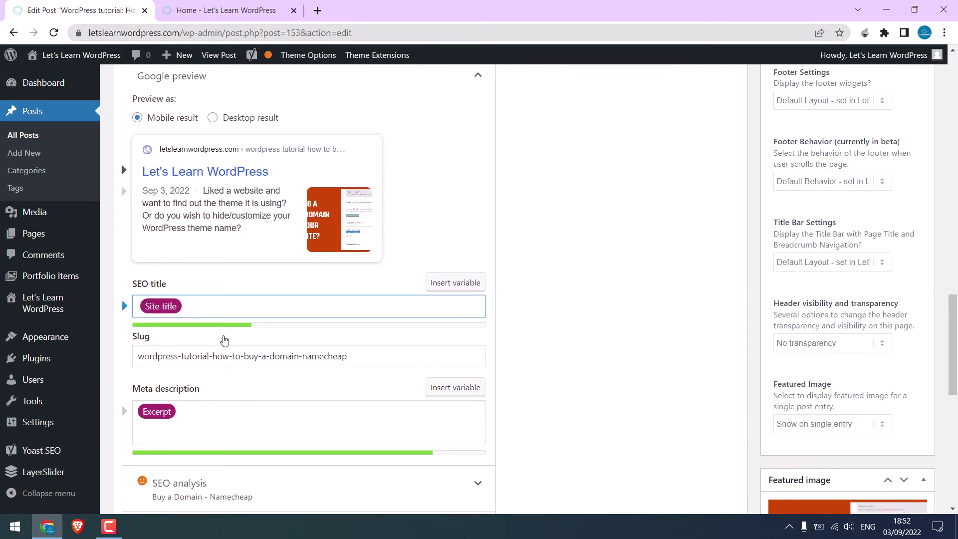
type("How to buy a dom")
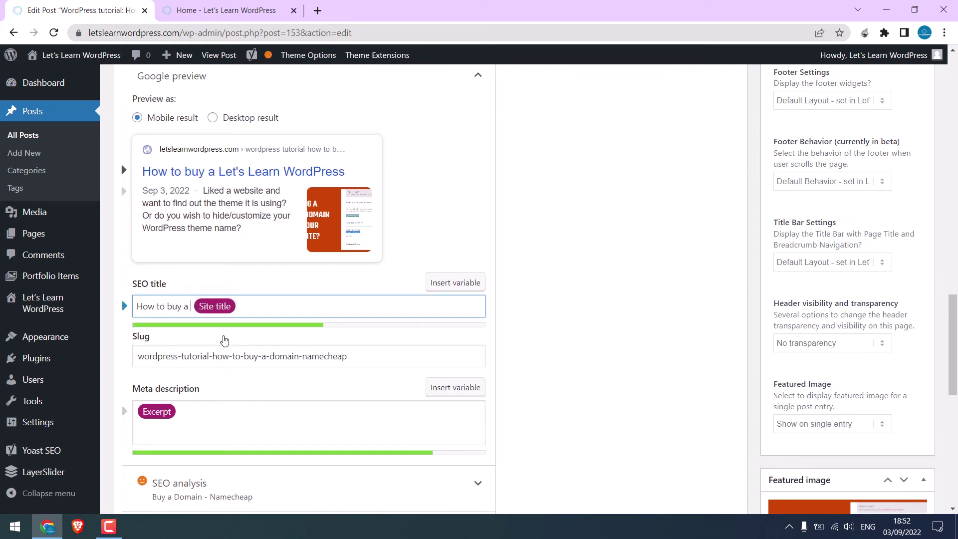
type("ain from Namecheap ")
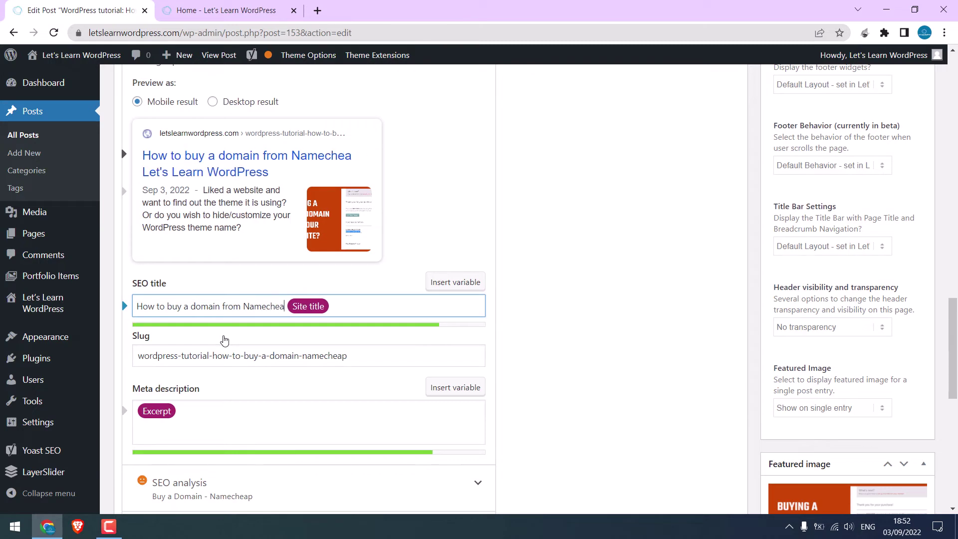
type("|")
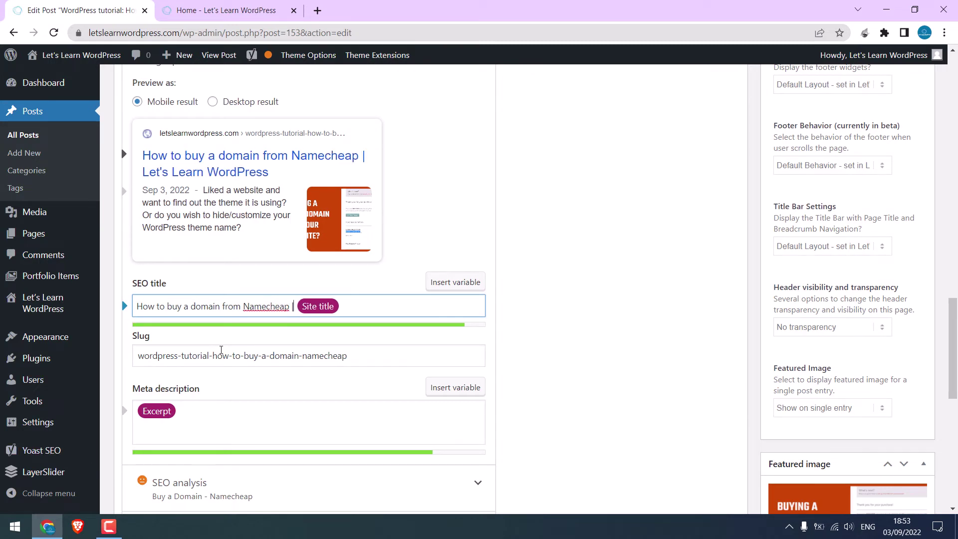
scroll(221, 350, "down", 2)
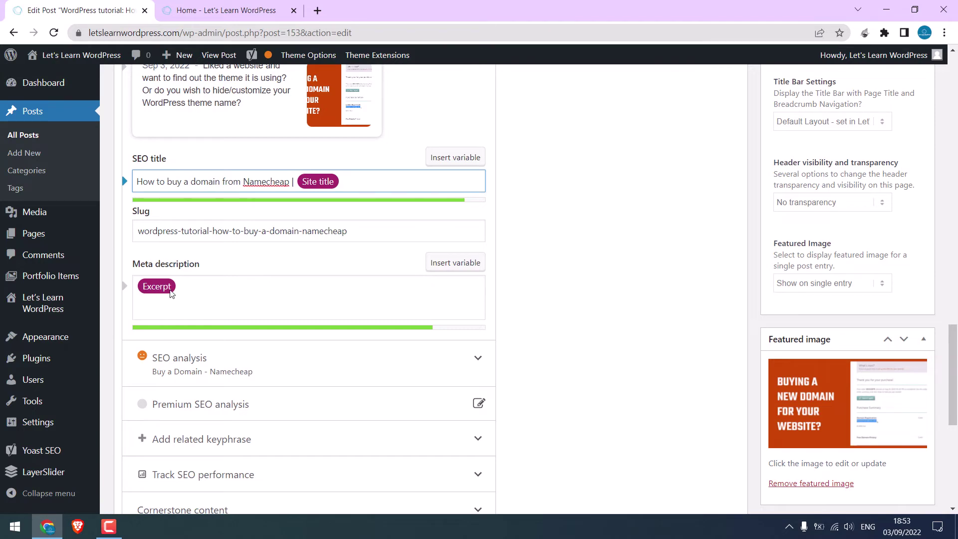
Replace the meta description's Excerpt variable with the copied excerpt text.
left_click(214, 281)
key("BackSpace")
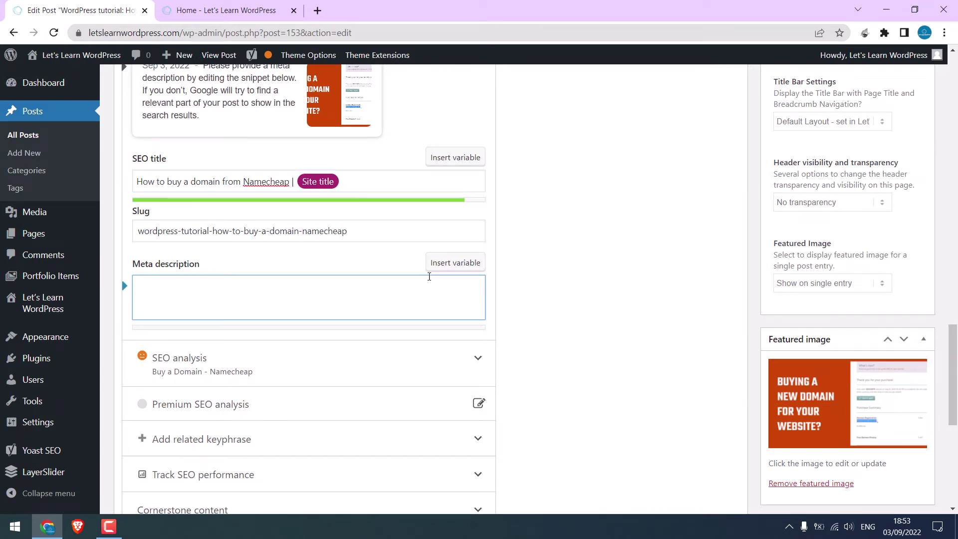
scroll(926, 357, "down", 5)
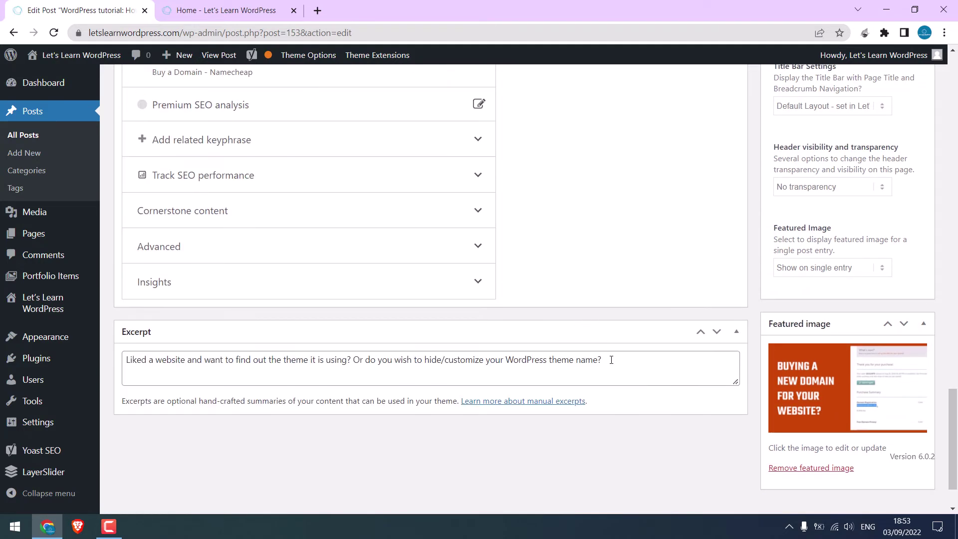
triple_click(611, 359)
key("ctrl+c")
scroll(244, 356, "up", 6)
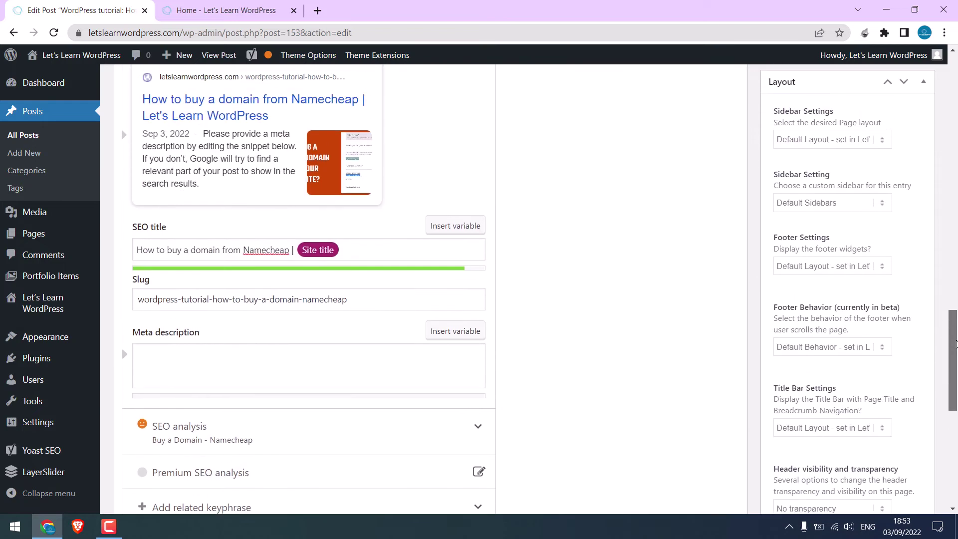
left_click(244, 356)
key("ctrl+v")
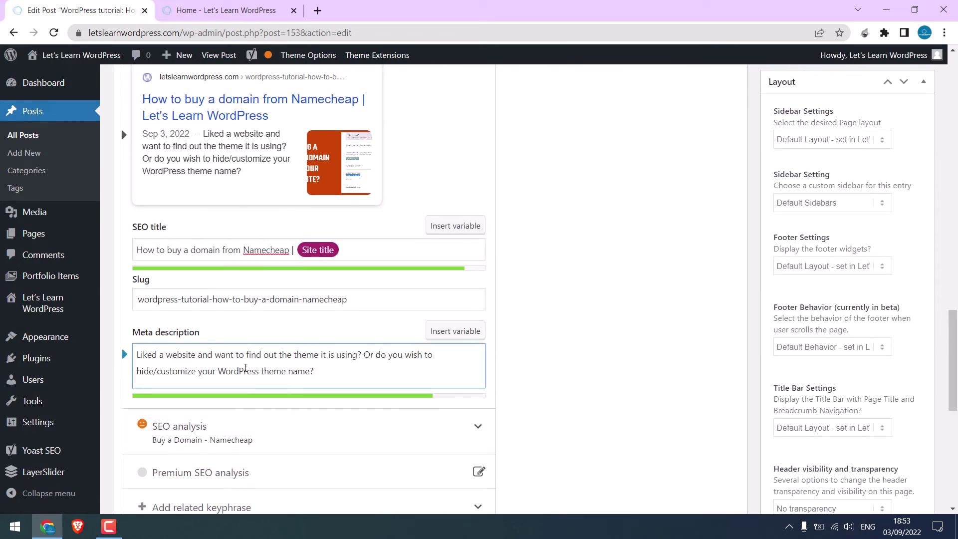
scroll(520, 338, "down", 4)
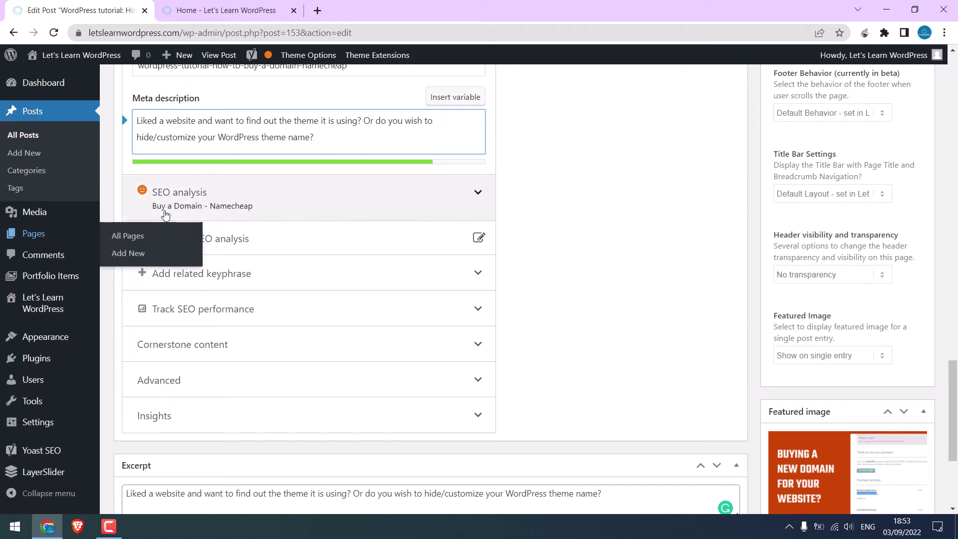
Expand the Yoast SEO analysis and review its 6 problems, 1 improvement and 9 good results.
left_click(227, 205)
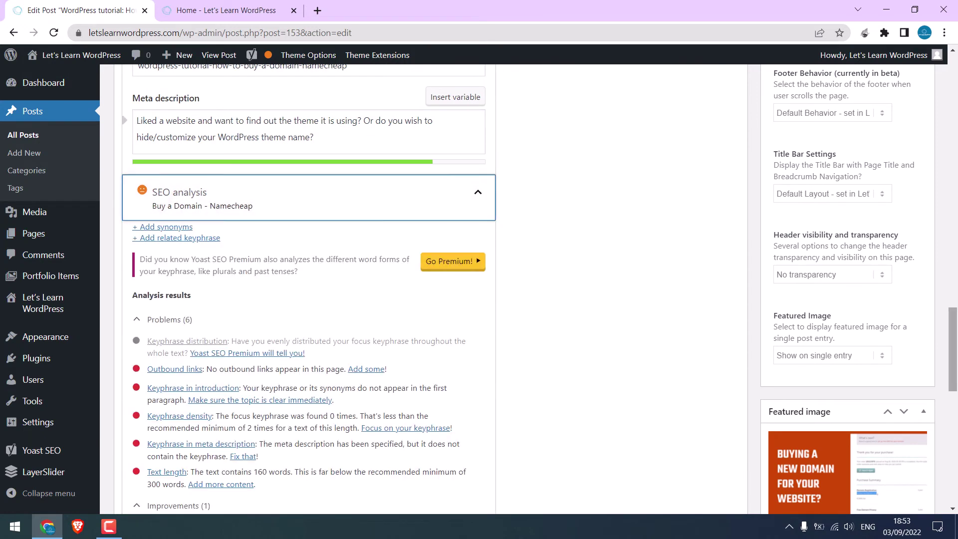
scroll(252, 280, "down", 4)
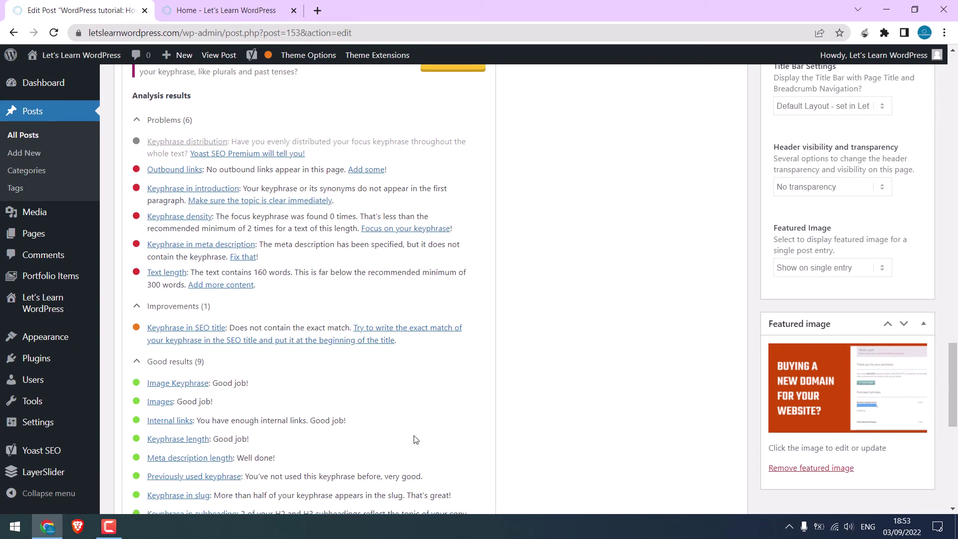
scroll(348, 269, "down", 4)
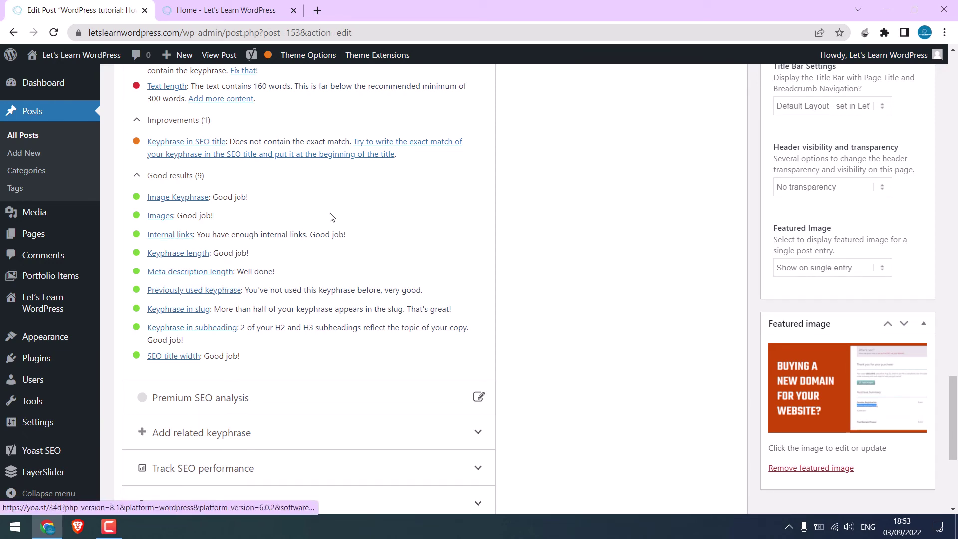
scroll(305, 298, "up", 2)
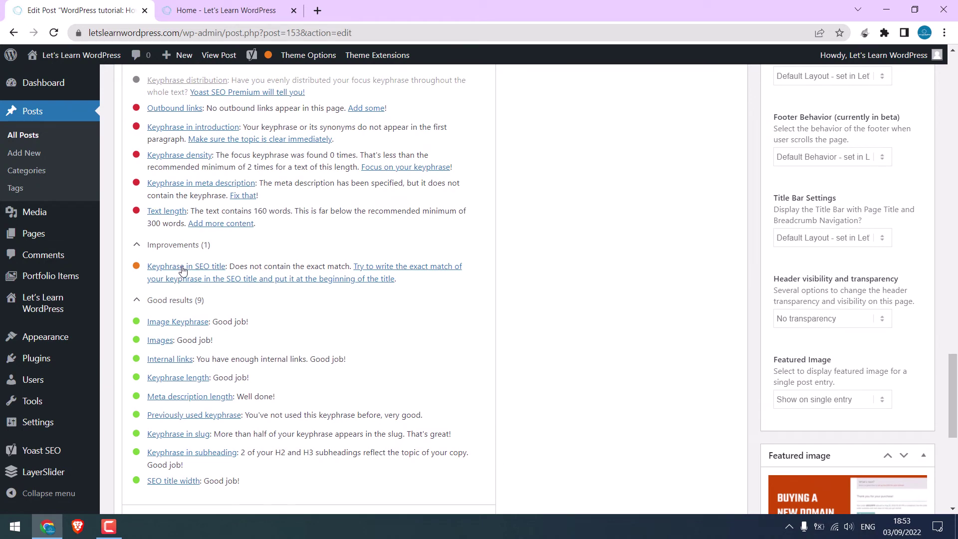
scroll(229, 317, "down", 1)
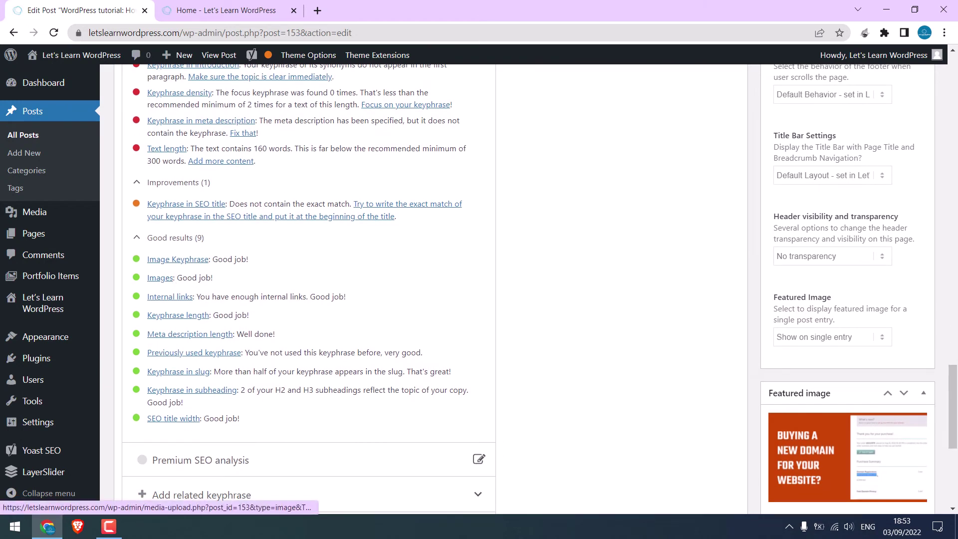
Review Buying-a-new-domain.jpg's alt text, title and caption, then set it as the featured image.
left_click(838, 437)
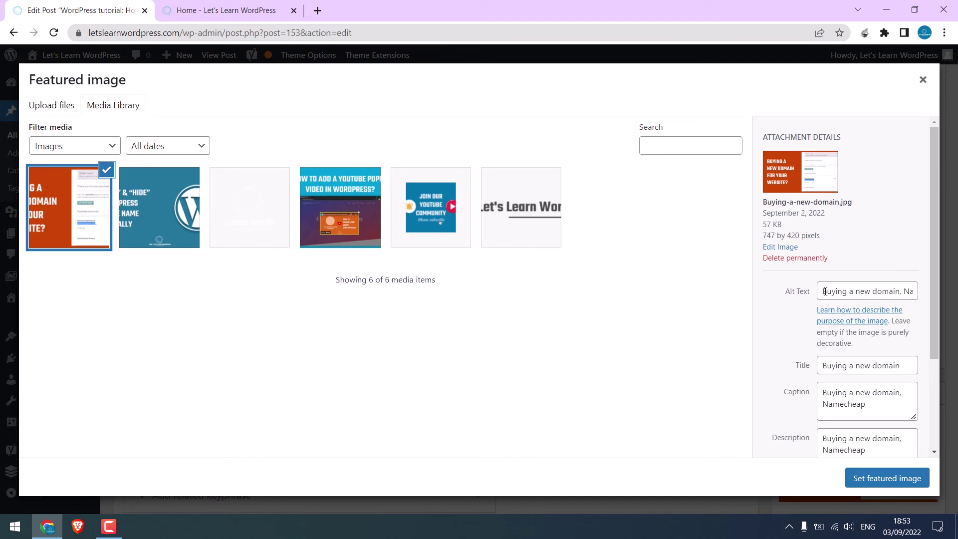
left_click_drag(787, 292, 809, 293)
left_click_drag(943, 332, 843, 360)
left_click(842, 365)
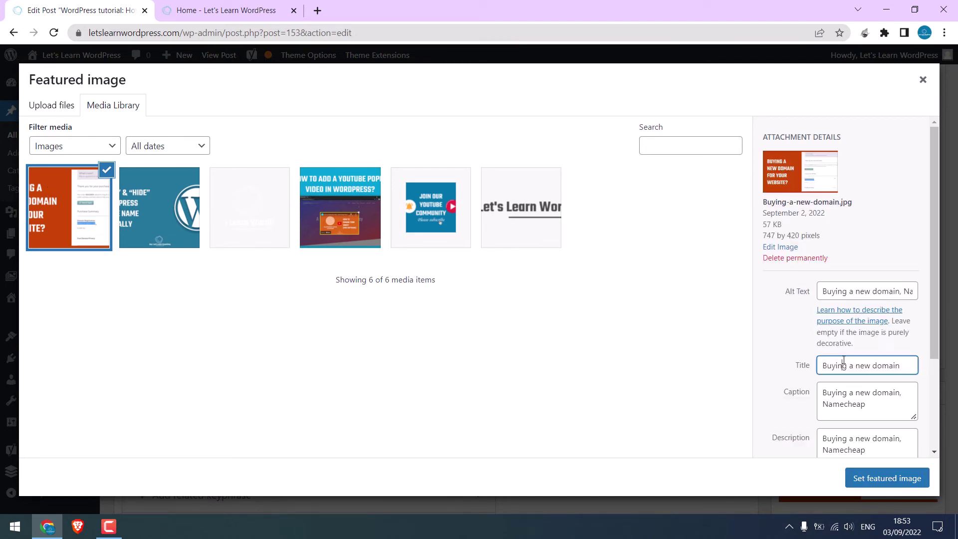
left_click_drag(934, 312, 835, 373)
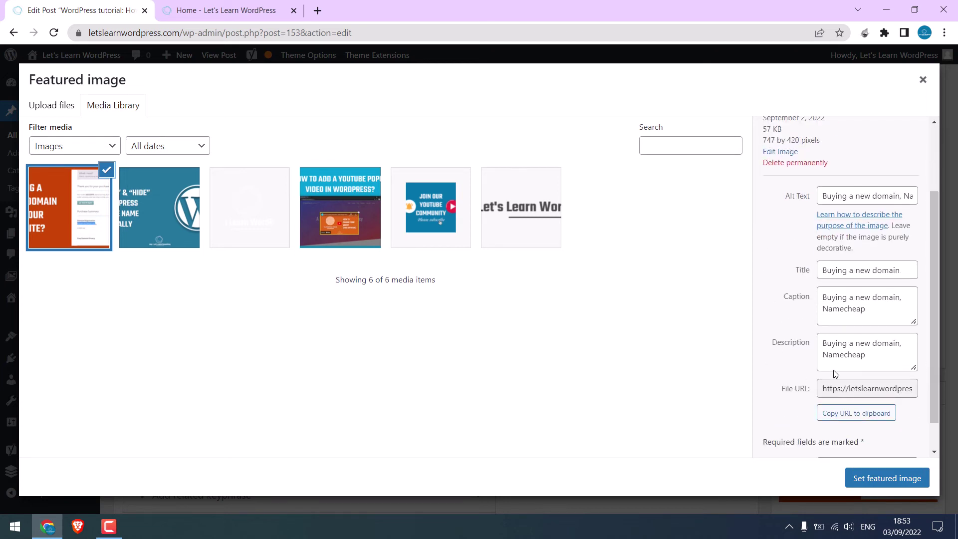
left_click(879, 478)
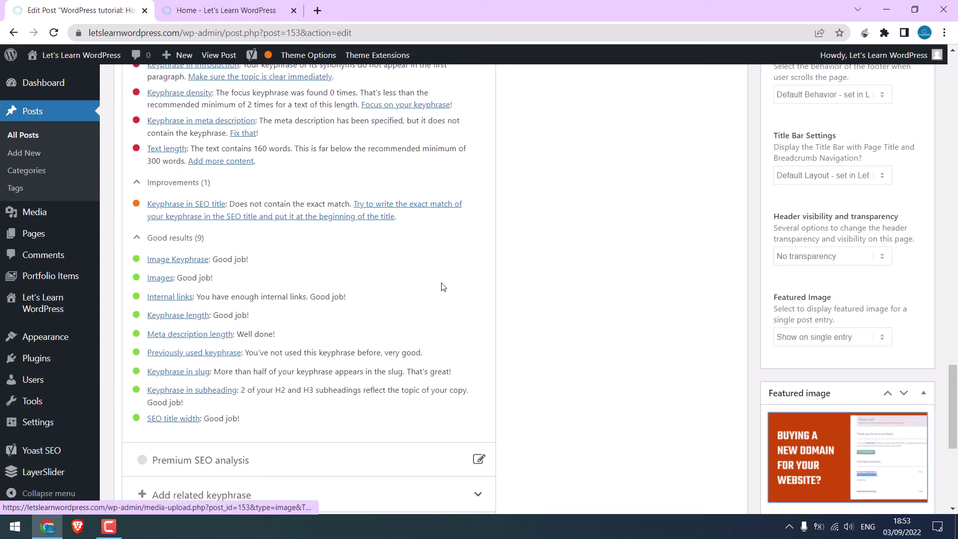
scroll(306, 342, "up", 1)
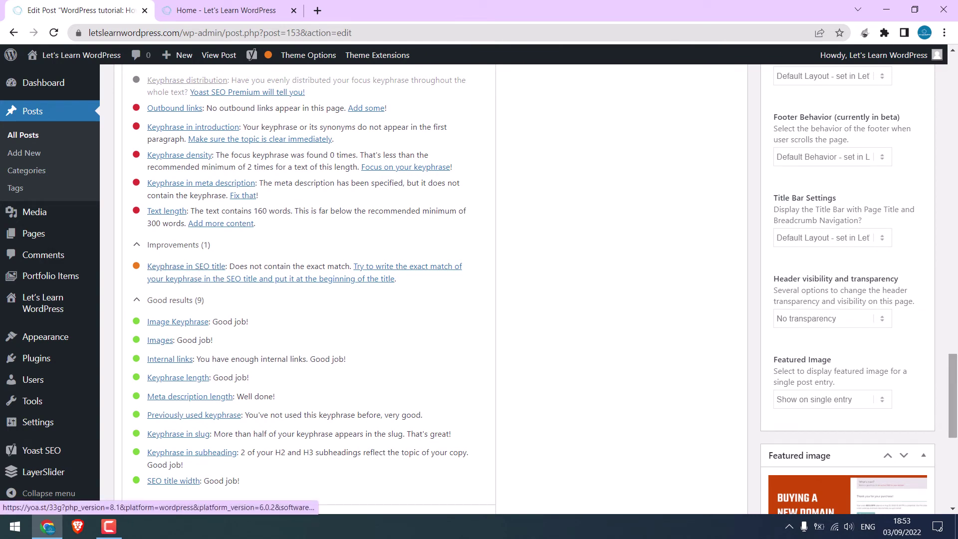
Replace the SEO title text with the keyphrase 'Buy a Domain - Namecheap' and collapse the good results.
scroll(217, 272, "up", 8)
scroll(109, 251, "up", 1)
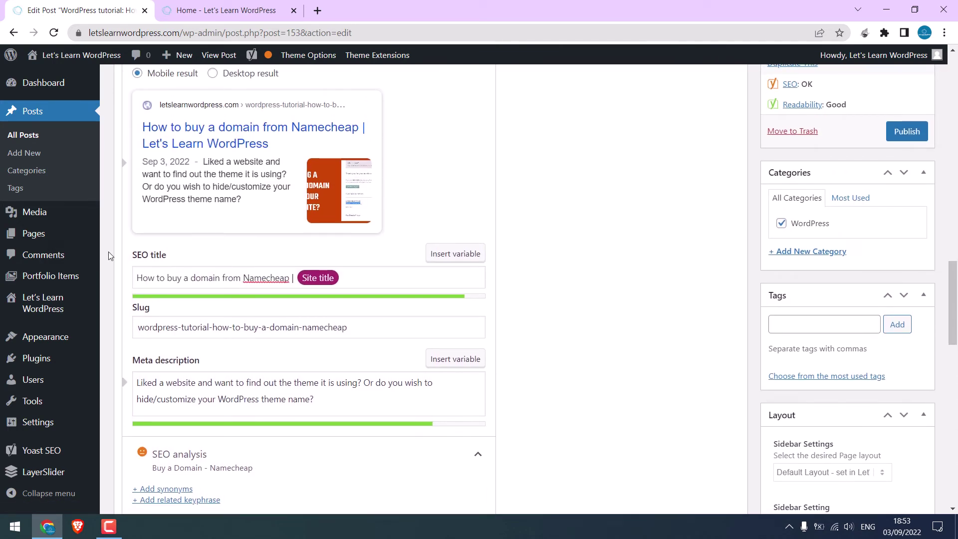
scroll(180, 261, "up", 7)
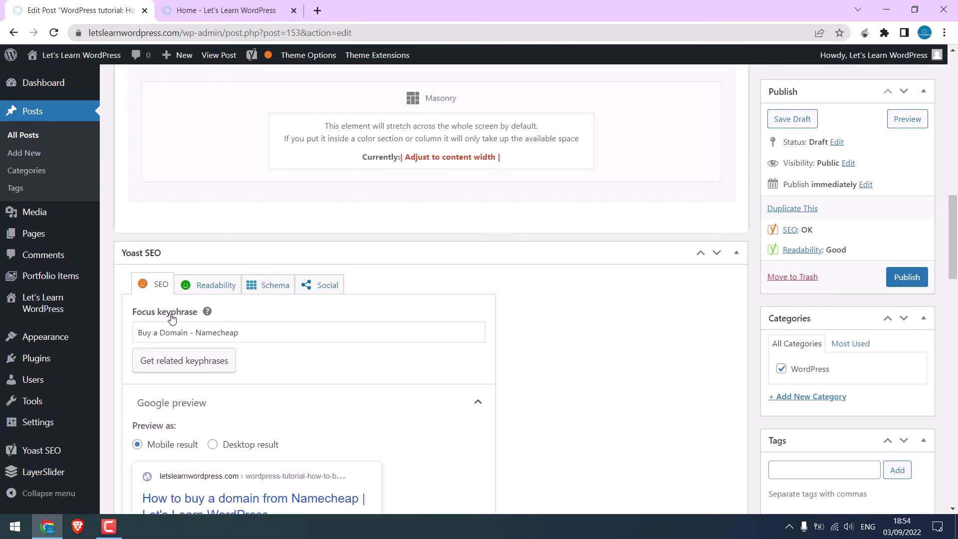
scroll(184, 185, "down", 2)
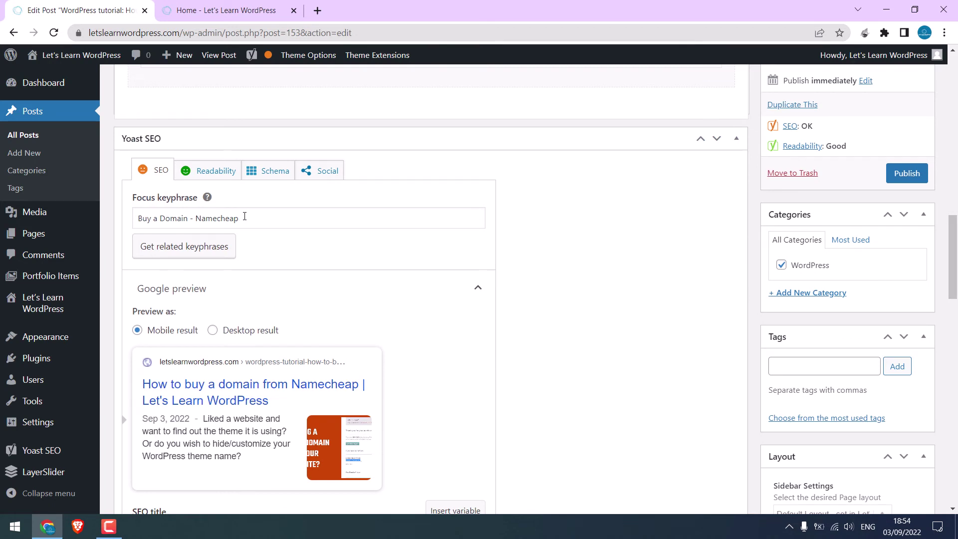
left_click_drag(245, 217, 133, 228)
key("ctrl+c")
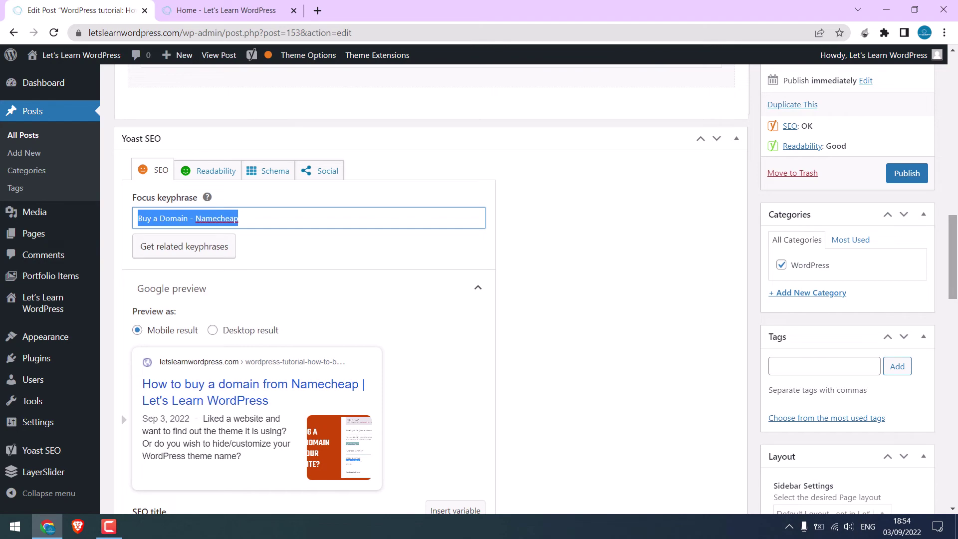
scroll(215, 213, "down", 6)
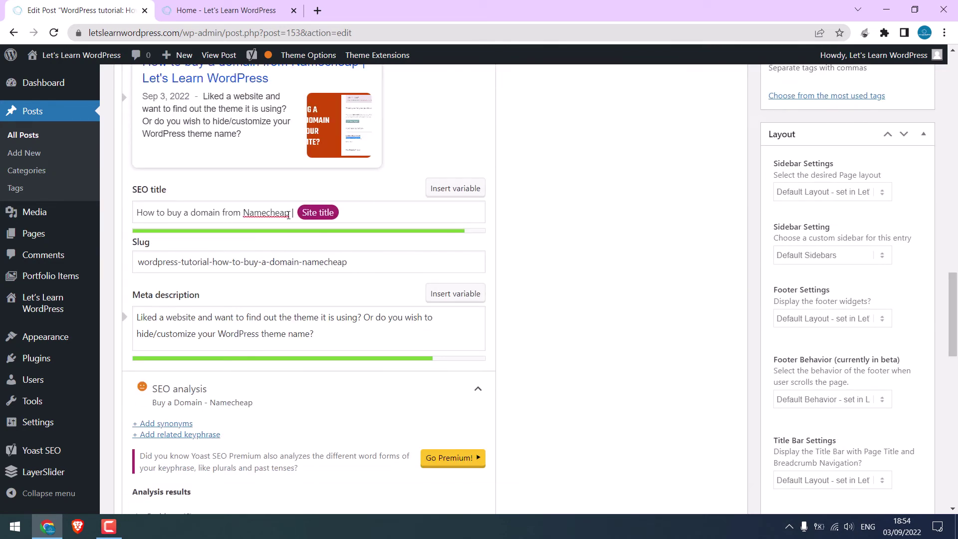
left_click_drag(287, 216, 136, 214)
key("ctrl+v")
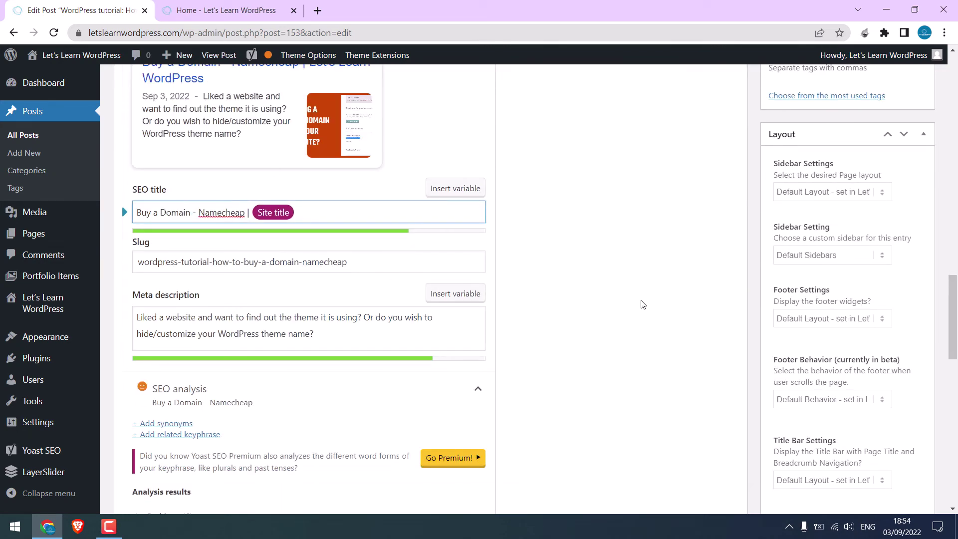
left_click_drag(954, 313, 954, 378)
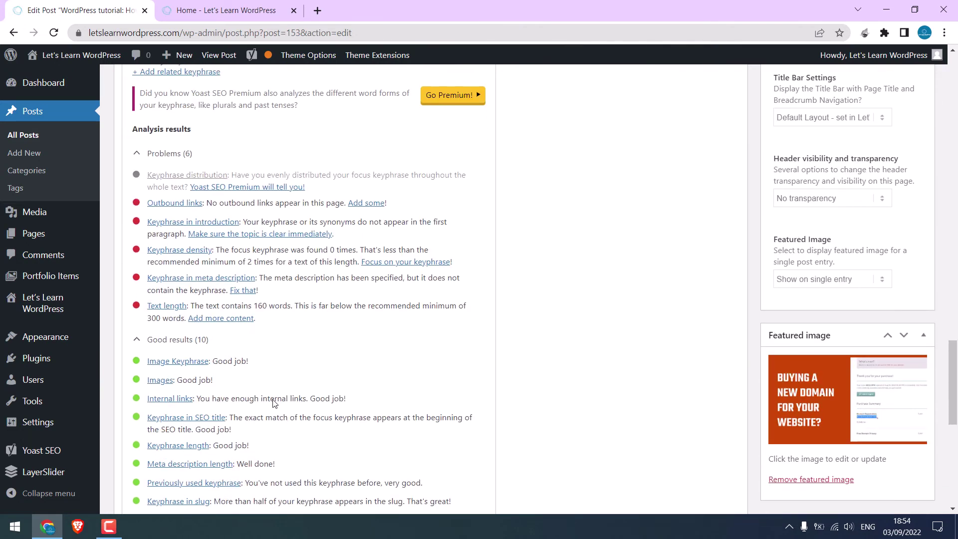
left_click(136, 341)
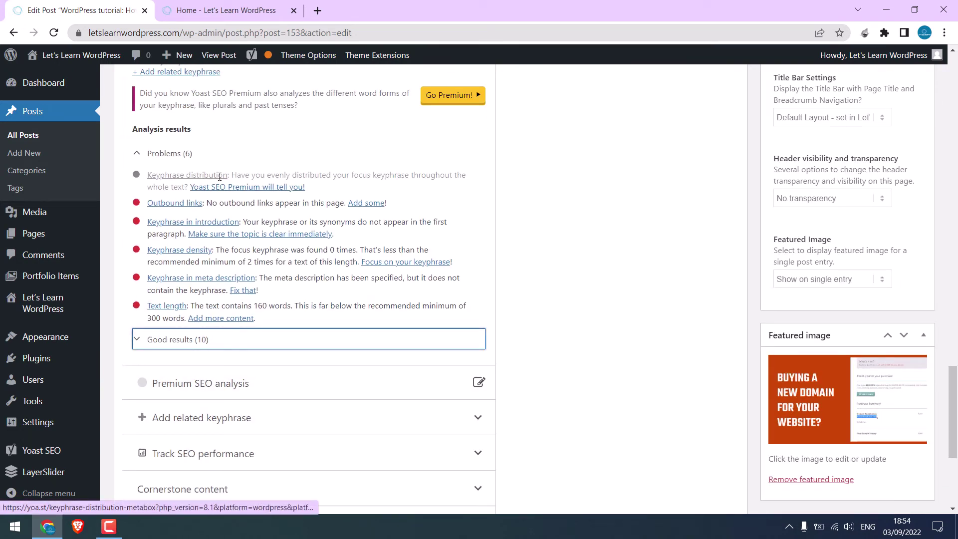
Read Yoast's keyphrase distribution page in a new tab, then close it.
left_click_drag(302, 174, 444, 179)
right_click(282, 188)
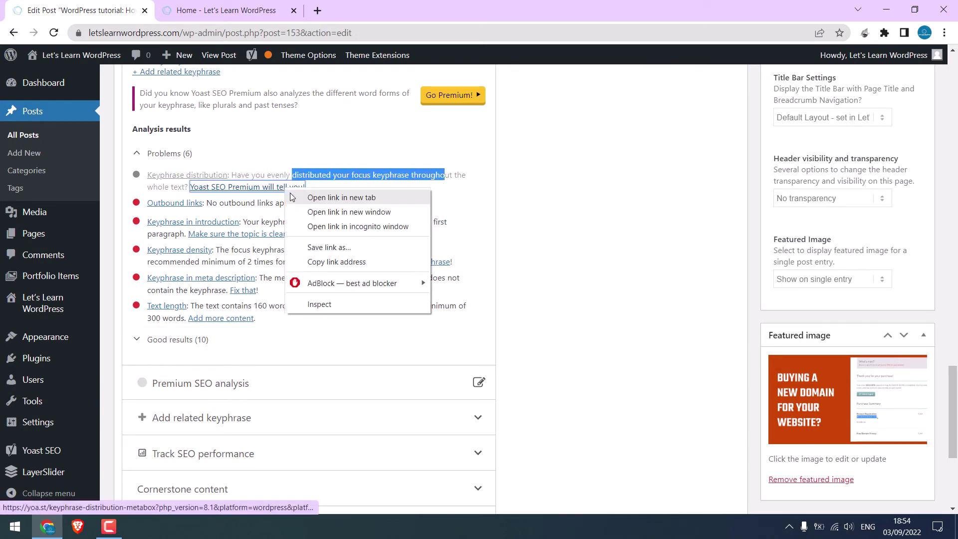
left_click(344, 196)
left_click(225, 6)
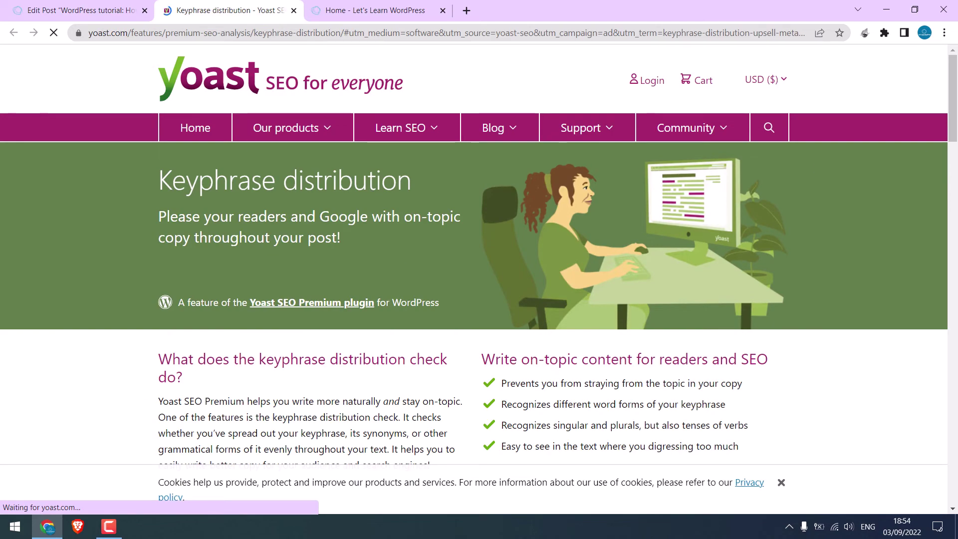
scroll(571, 261, "down", 10)
left_click_drag(346, 247, 530, 248)
scroll(475, 209, "down", 8)
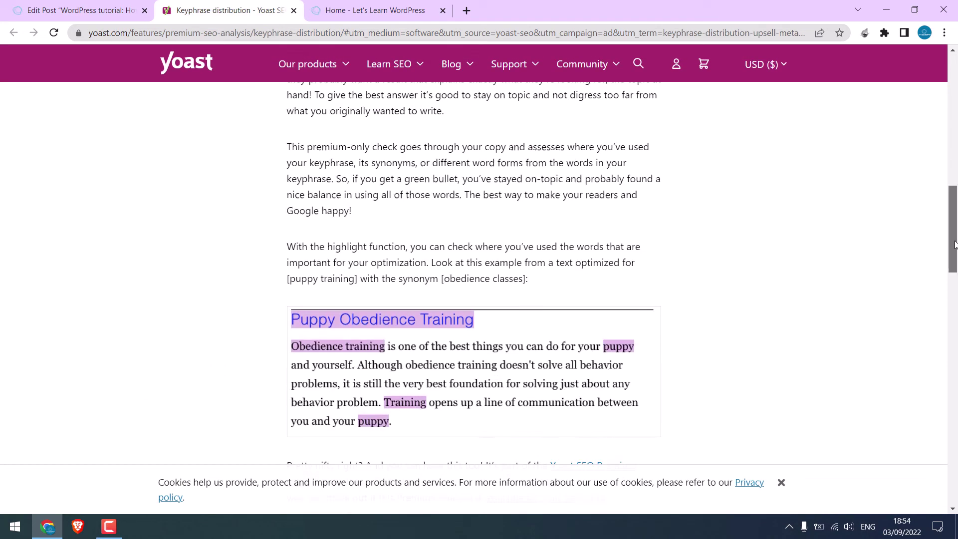
left_click(293, 10)
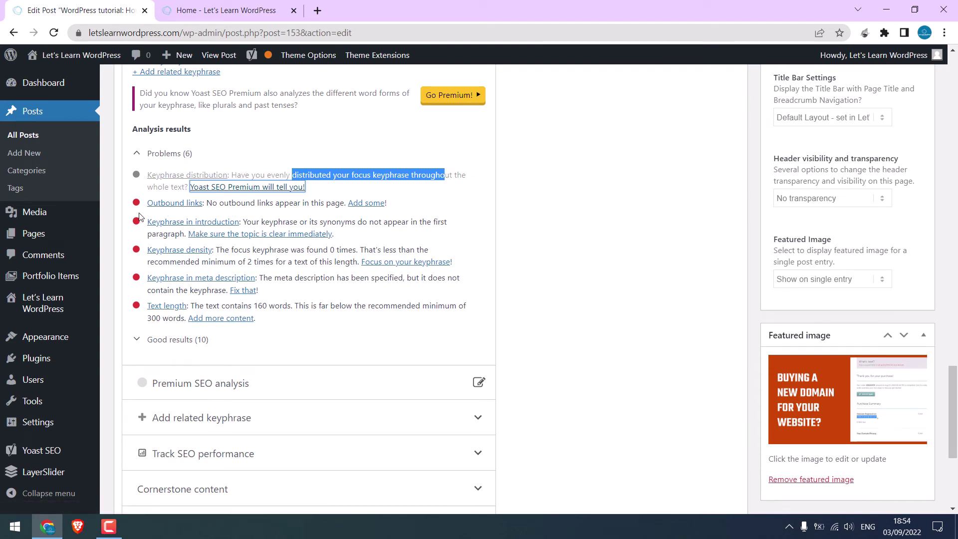
Open the post's text block and look up Namecheap's address in a new browser tab.
scroll(185, 217, "up", 15)
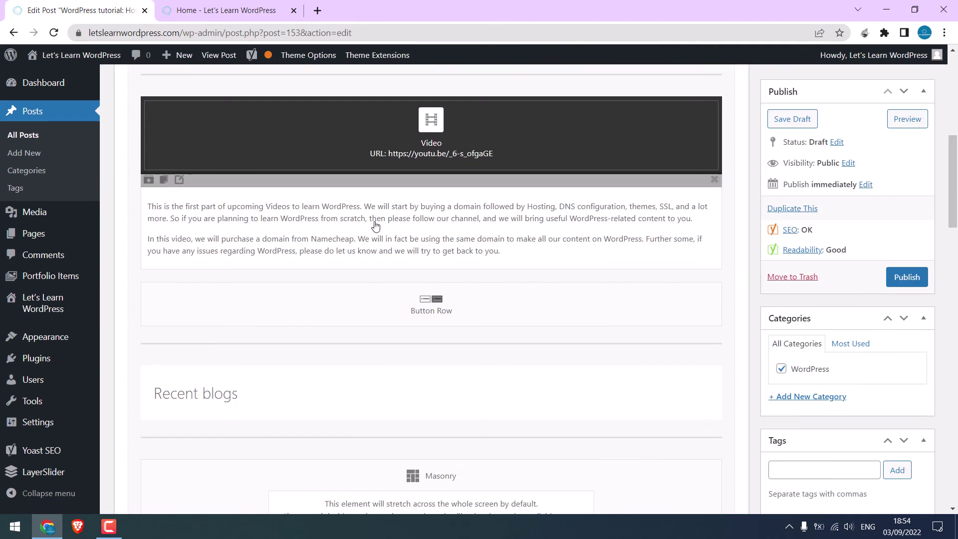
left_click(355, 225)
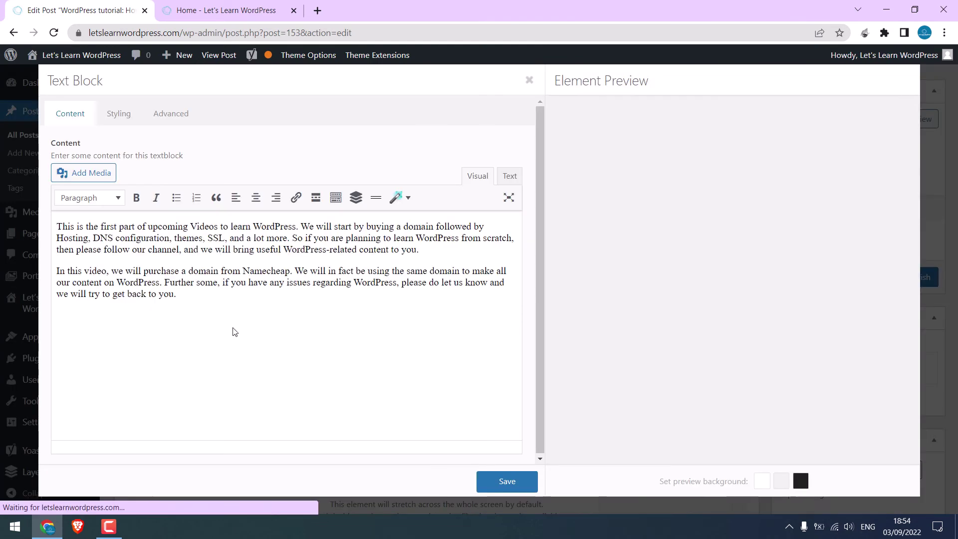
left_click(317, 11)
type("namecheap.com")
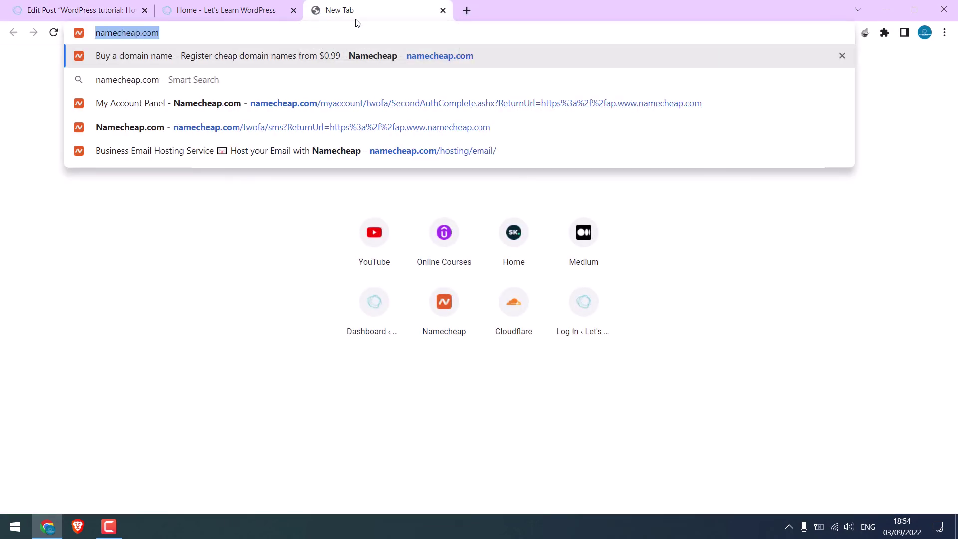
left_click(442, 10)
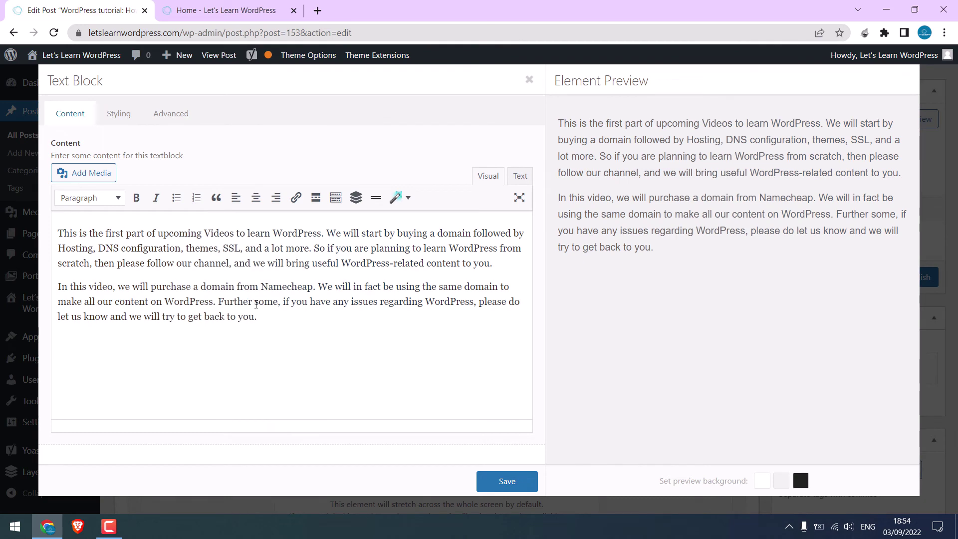
left_click_drag(261, 287, 308, 285)
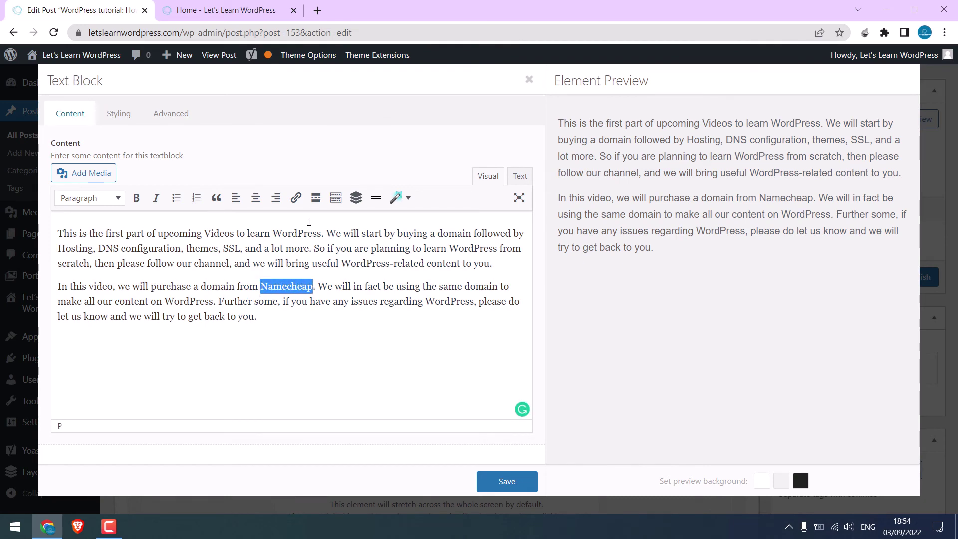
left_click(296, 197)
type("https://www.namecheap.com/")
left_click(388, 309)
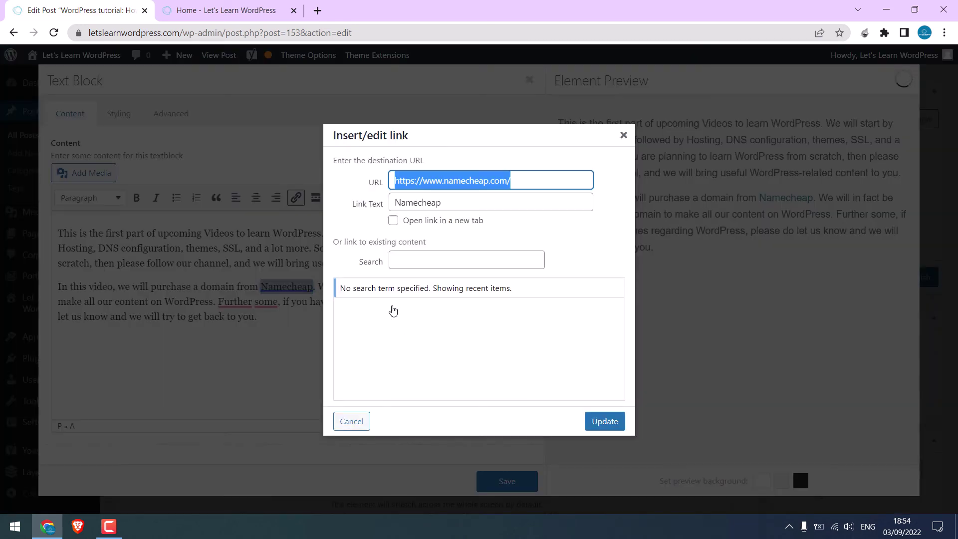
left_click(394, 220)
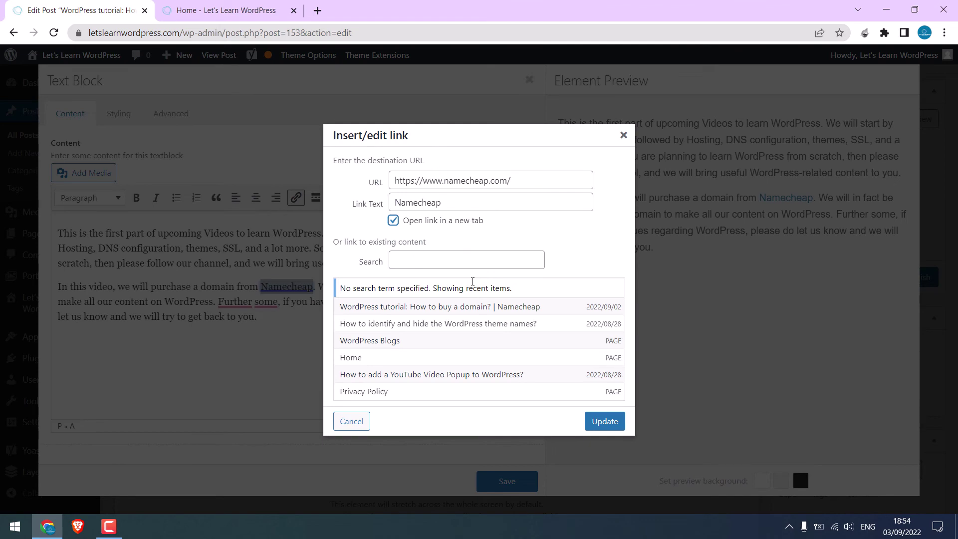
left_click(604, 421)
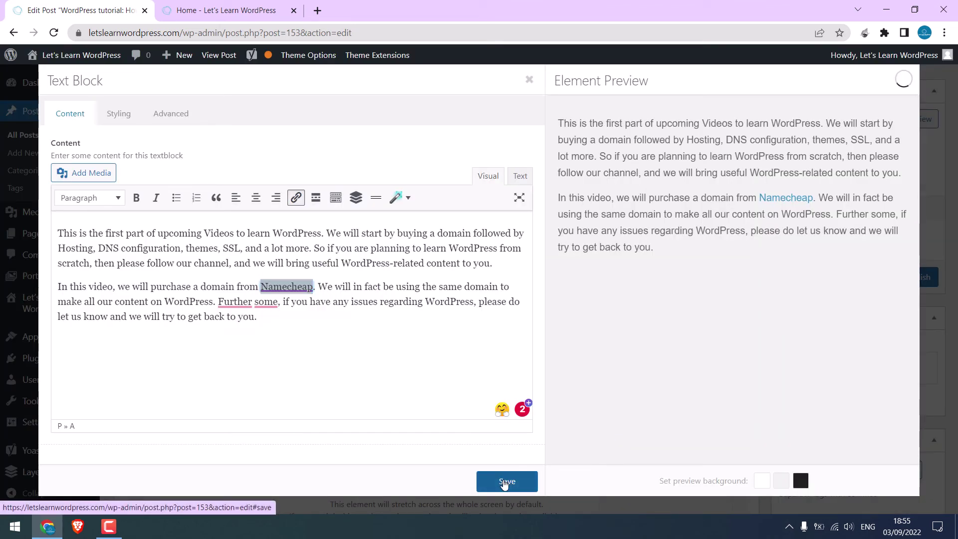
left_click(506, 481)
left_click_drag(949, 204, 949, 424)
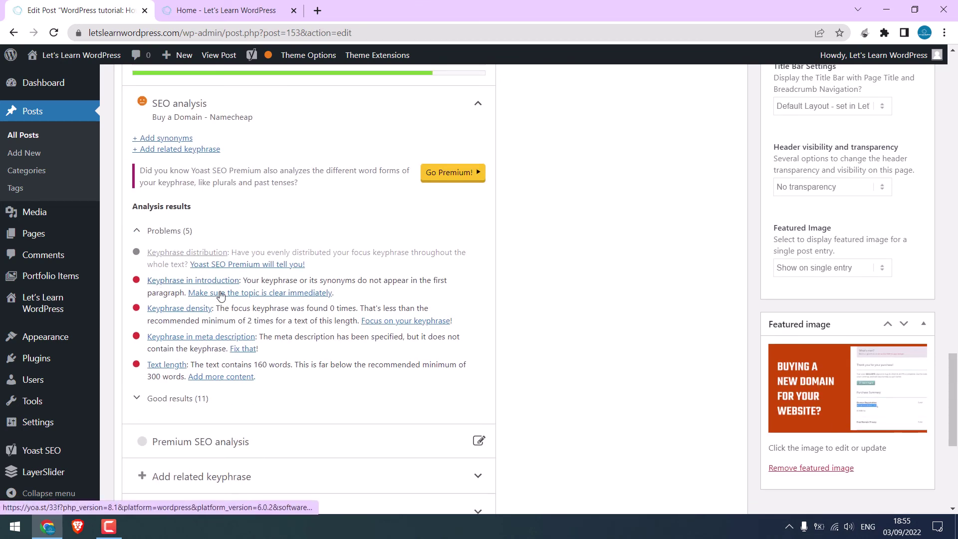
Begin the post's first paragraph with 'Buy a Domain - Namecheap.' and save the text block.
left_click_drag(957, 374, 956, 310)
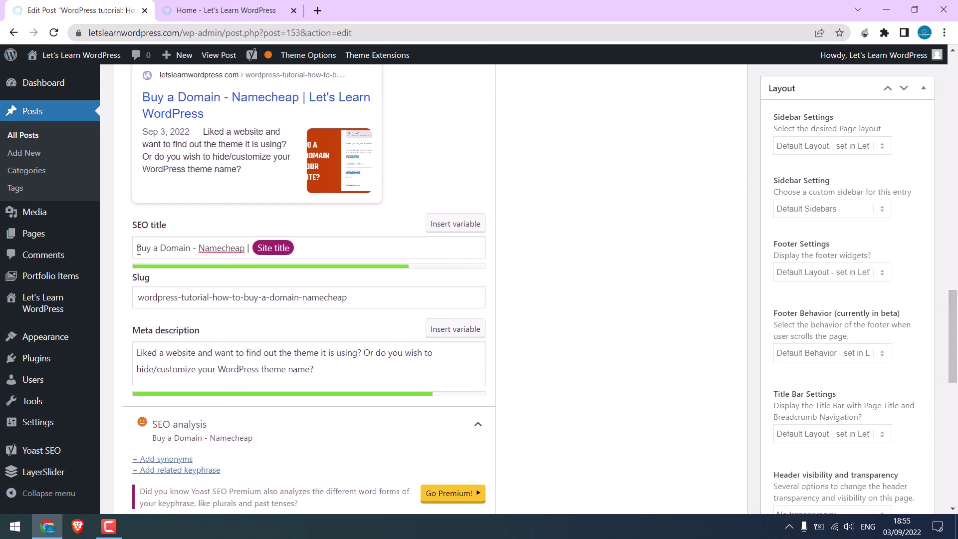
left_click_drag(138, 250, 247, 246)
key("ctrl+c")
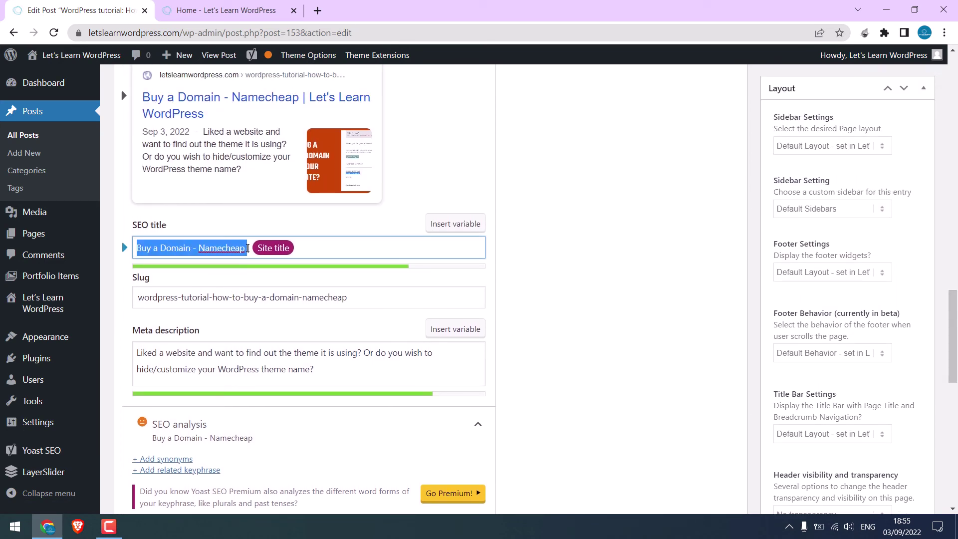
scroll(379, 223, "up", 15)
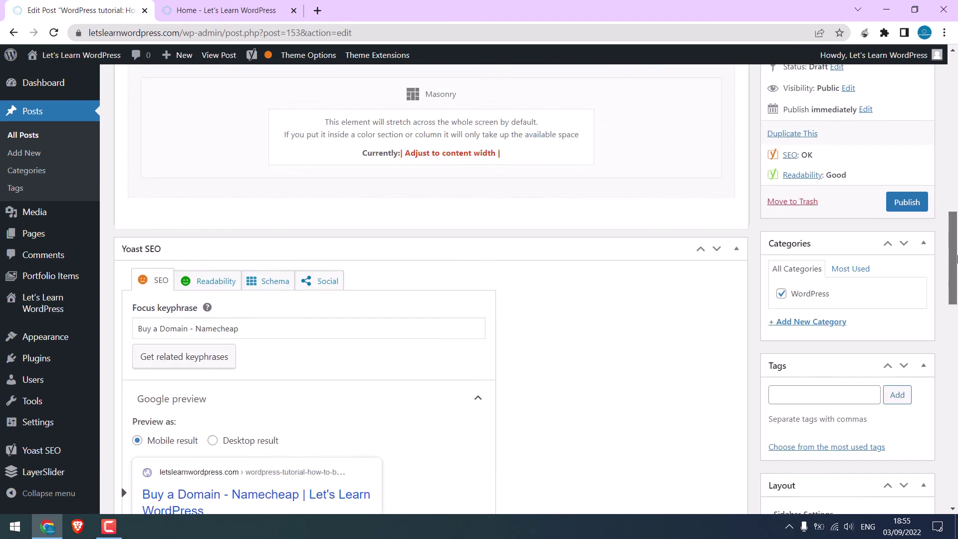
left_click(246, 208)
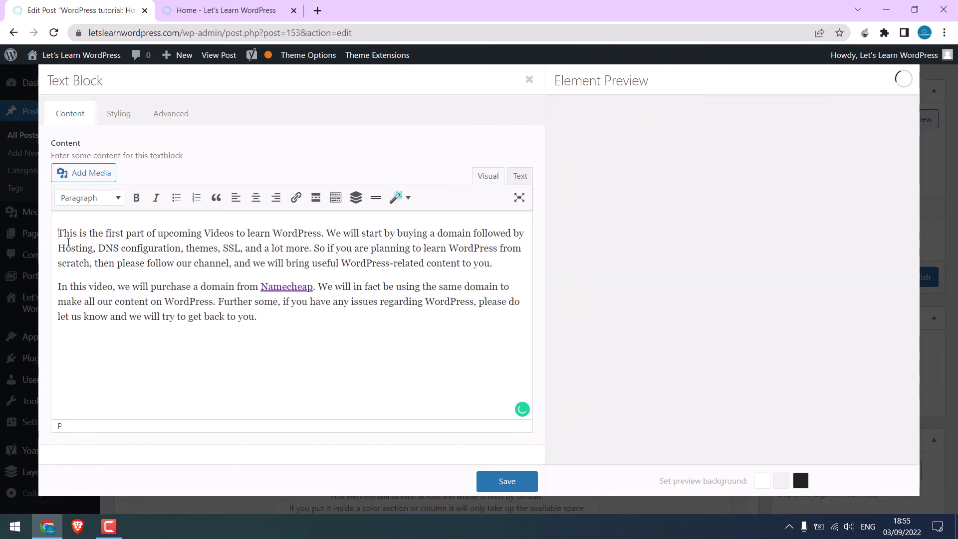
key("ctrl+v")
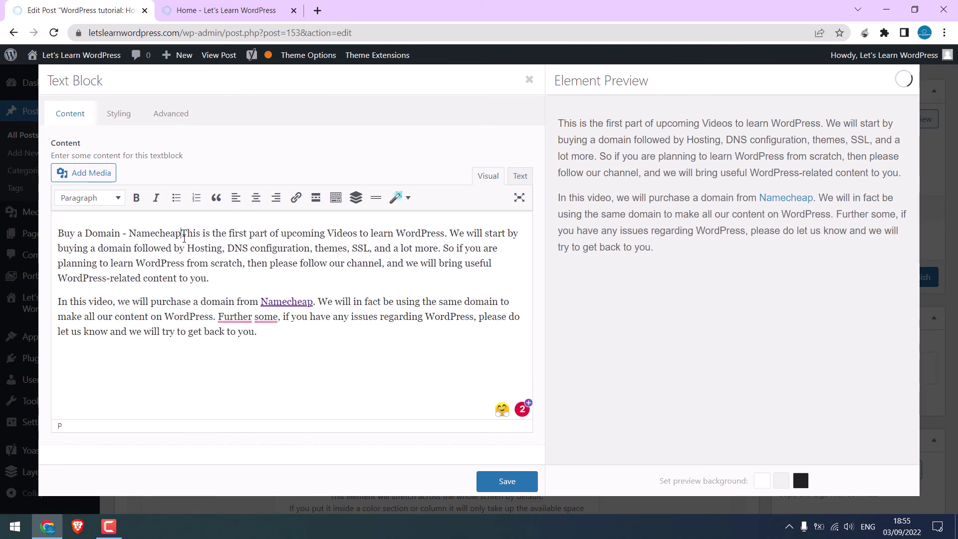
type(".")
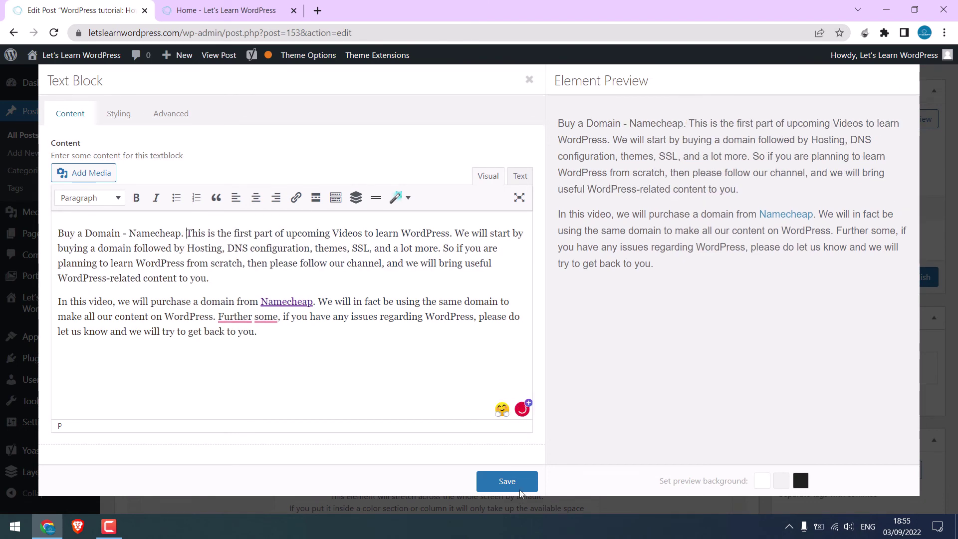
left_click(507, 480)
scroll(239, 269, "down", 15)
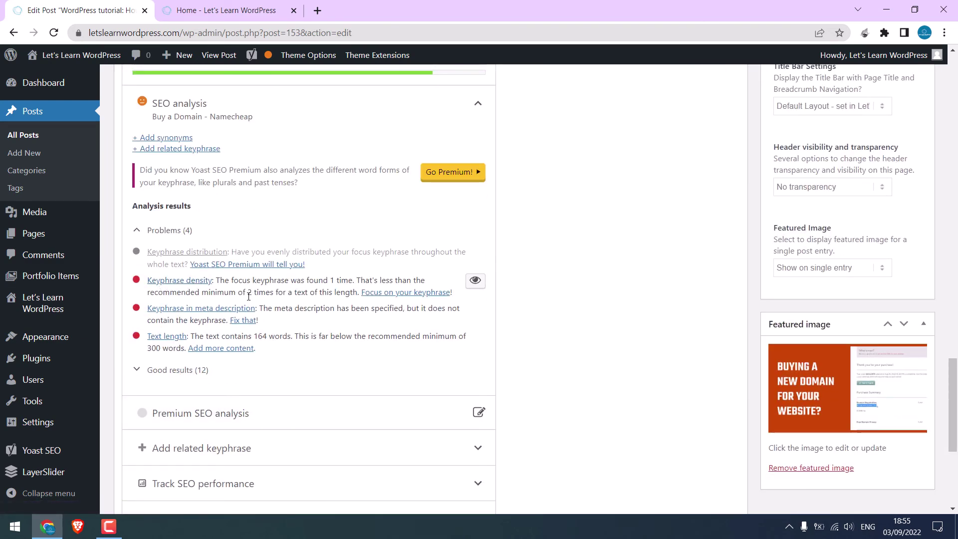
End the second paragraph with the sentence 'So this is how you can Buy a Domain at Namecheap.'.
left_click_drag(248, 296, 357, 299)
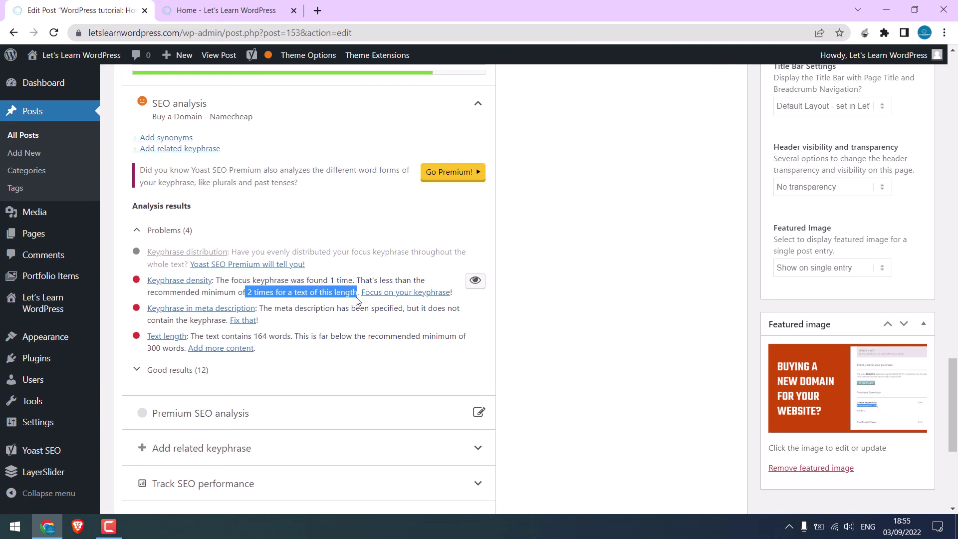
left_click_drag(952, 405, 893, 191)
left_click(471, 220)
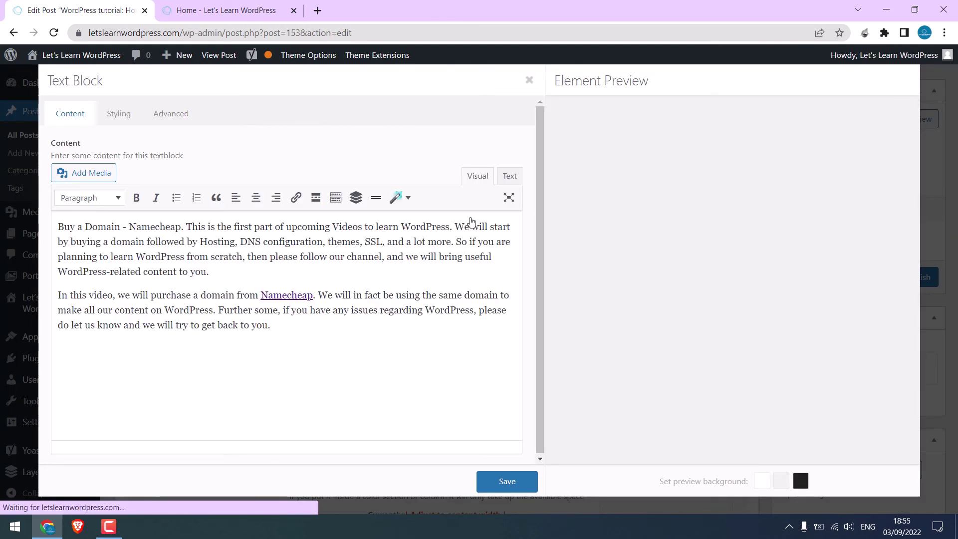
left_click(335, 344)
type("So this is how you can Buy a Domain - Namecheap")
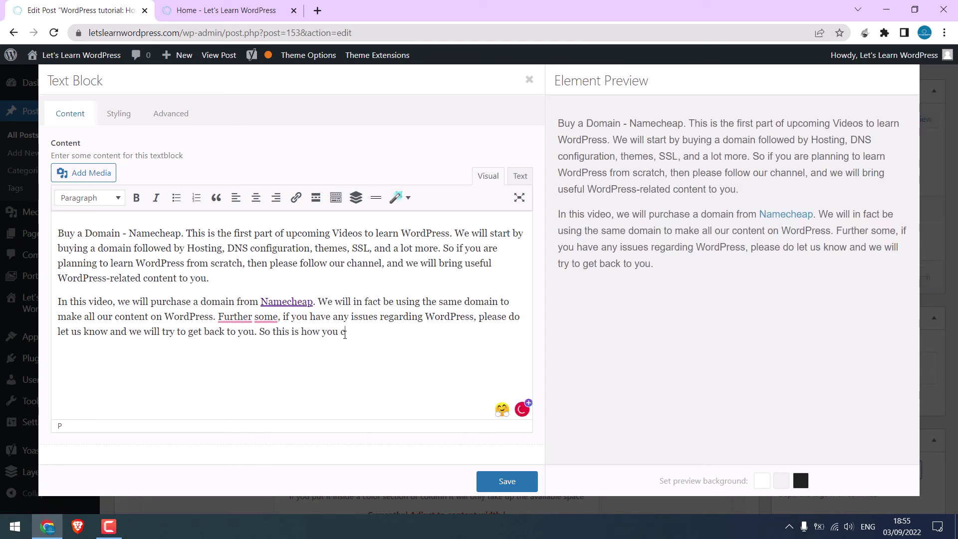
left_click(427, 331)
key("BackSpace")
type("at Namecheap")
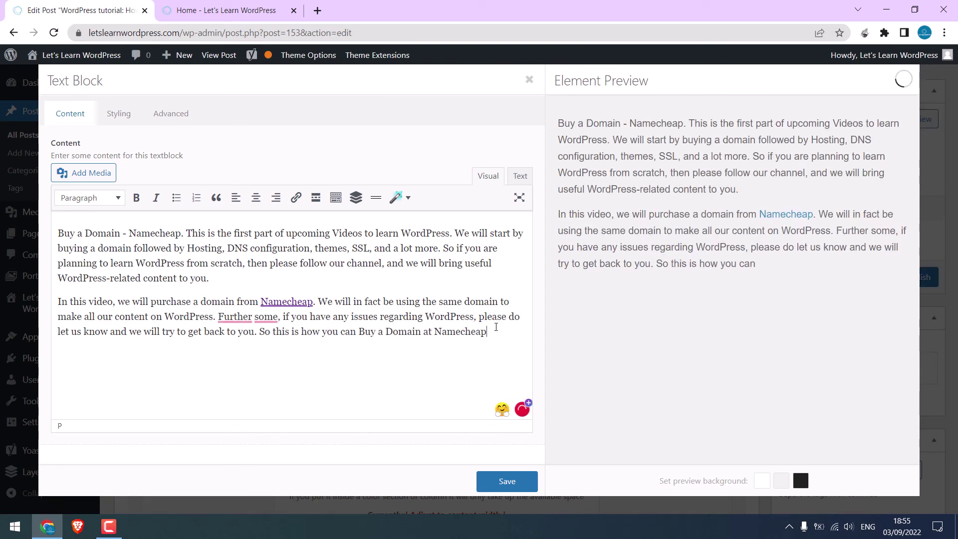
left_click(487, 331)
type(".")
Join 'Further some' into 'Furthersome' and save the text block.
left_click(255, 312)
key("BackSpace")
left_click(506, 479)
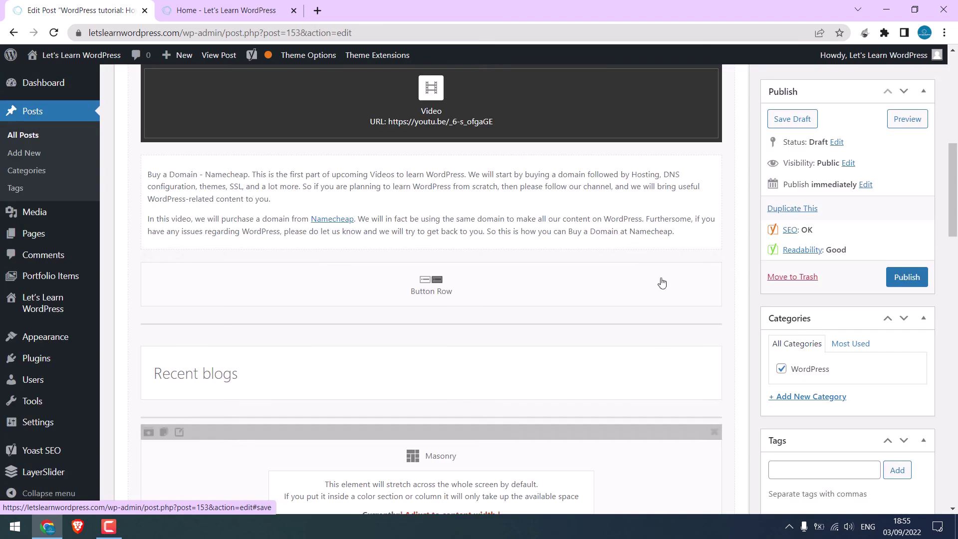
scroll(955, 294, "down", 2)
scroll(955, 294, "down", 15)
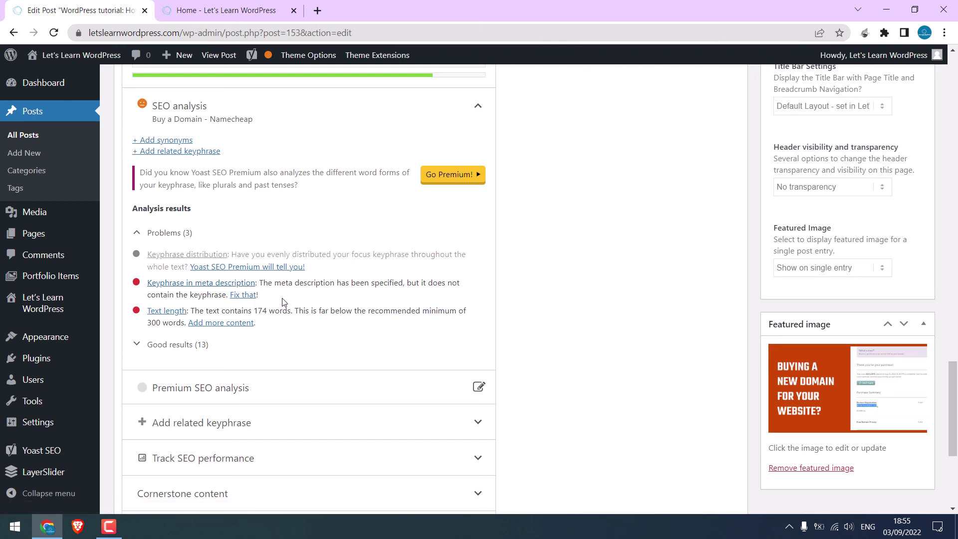
Replace the meta description with 'Learn how you can buy a domain - Namecheap…', dropping the word 'most'.
scroll(955, 368, "up", 5)
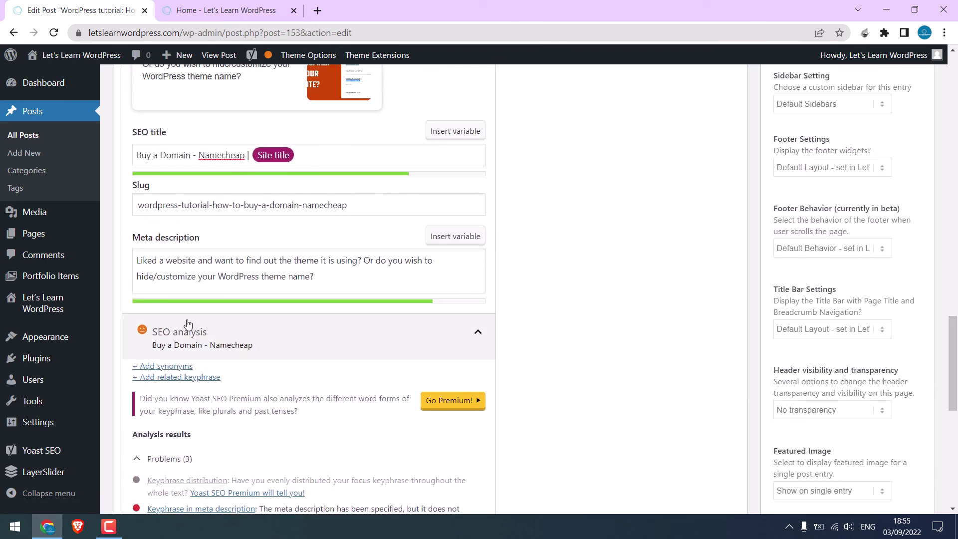
triple_click(338, 283)
key("BackSpace")
type("Learn how you can buy a domain - Na")
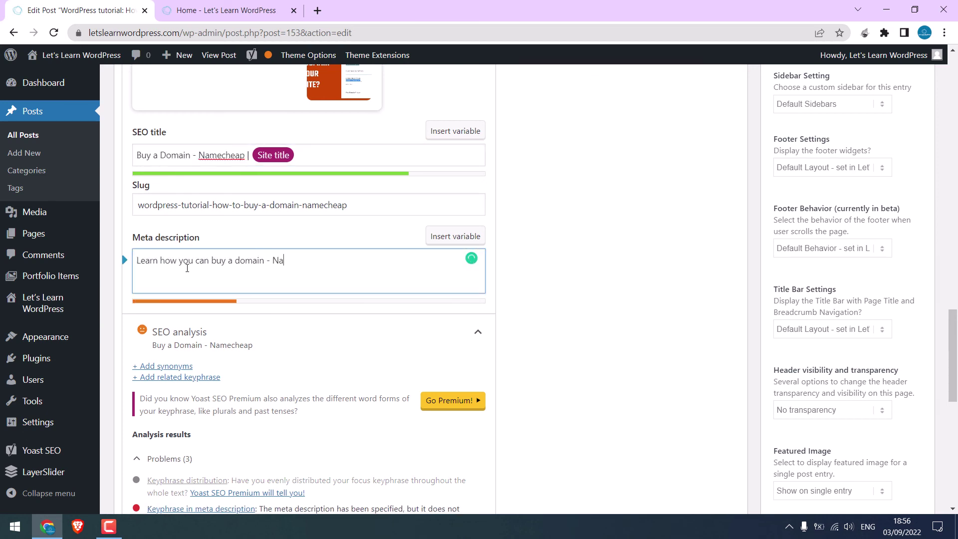
type("mecheap. It is one of the most cheapest domain name provider")
type(", for more please check the video")
mouse_move(390, 261)
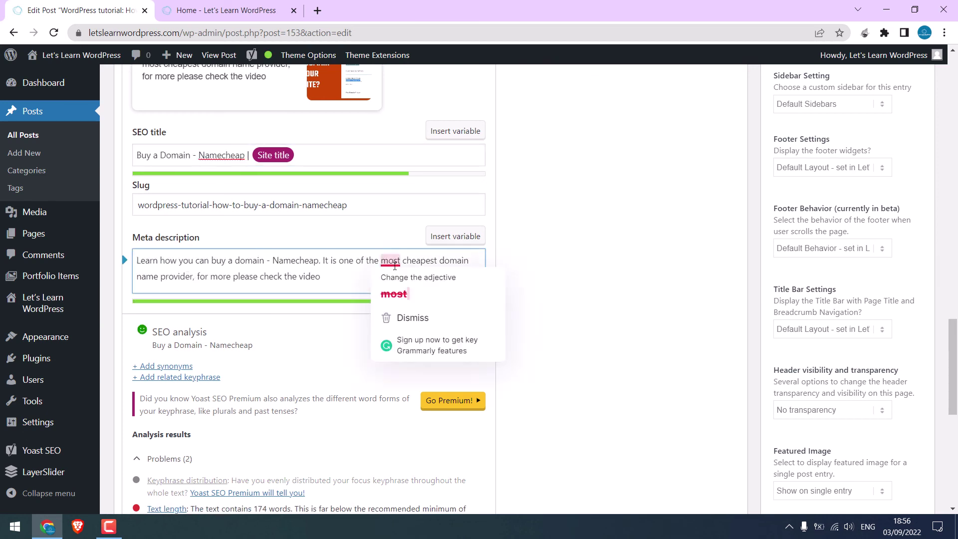
left_click(392, 293)
left_click_drag(951, 361, 951, 404)
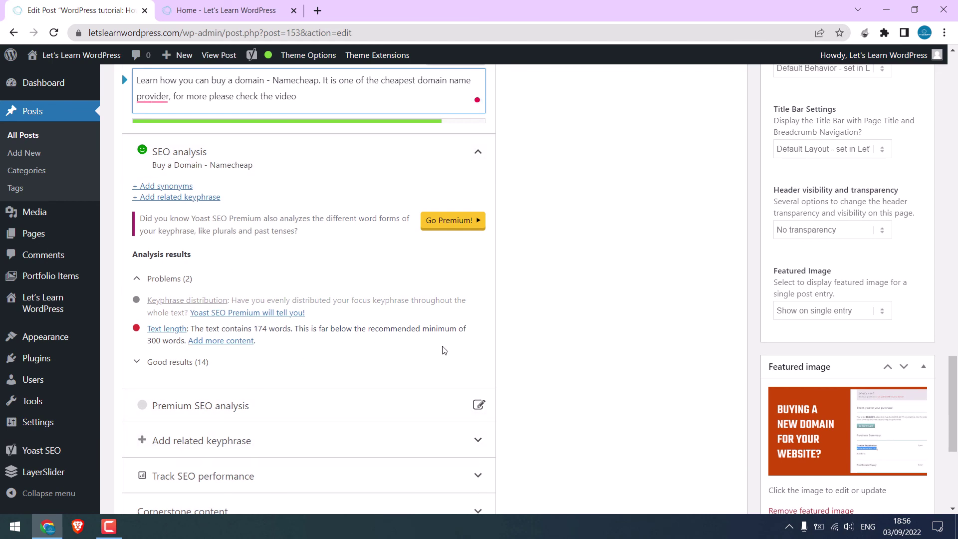
left_click_drag(146, 341, 168, 341)
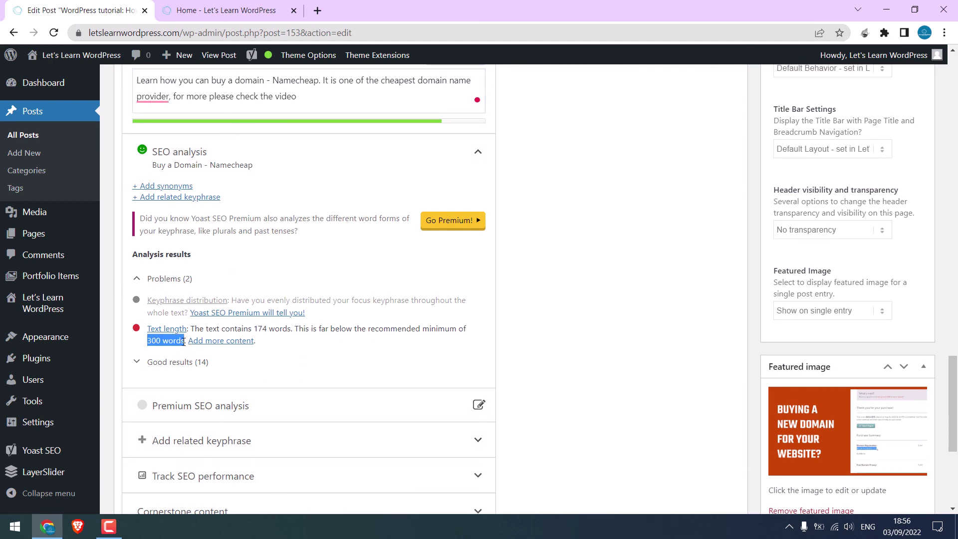
left_click_drag(951, 444, 951, 228)
Copy the intro paragraph, paste it again as a new paragraph, and save the text block.
left_click(433, 234)
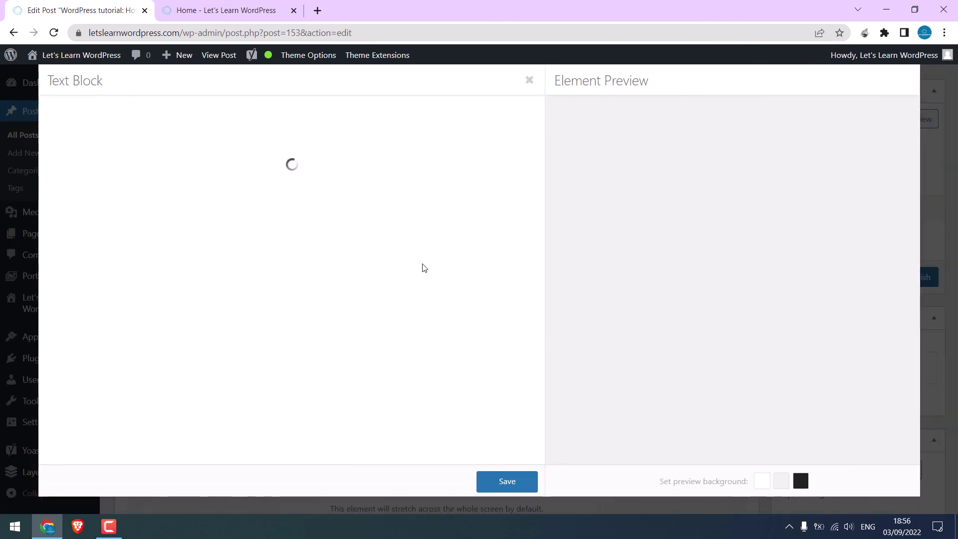
left_click_drag(211, 279, 186, 235)
key("ctrl+c")
left_click(231, 274)
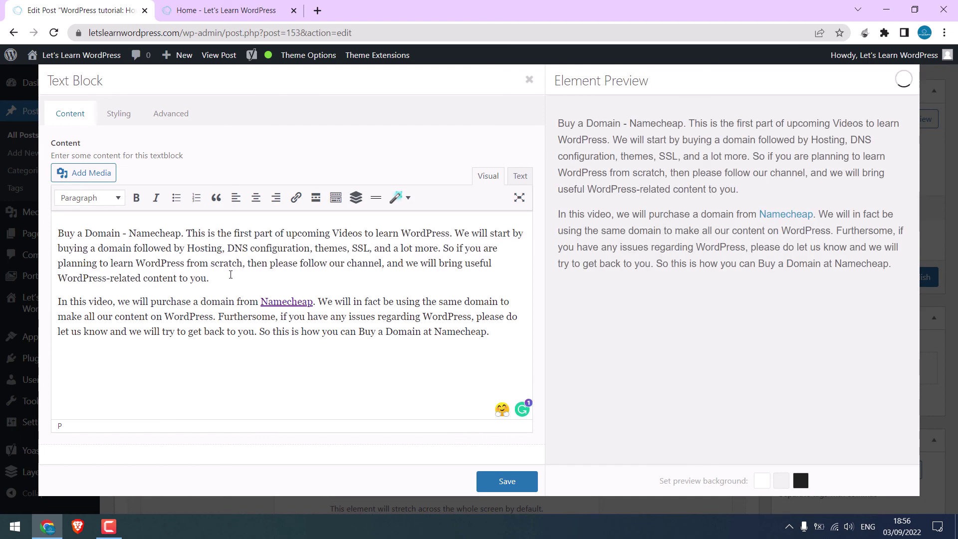
key("ctrl+v")
key("ctrl+v")
key("ctrl+v")
left_click(507, 481)
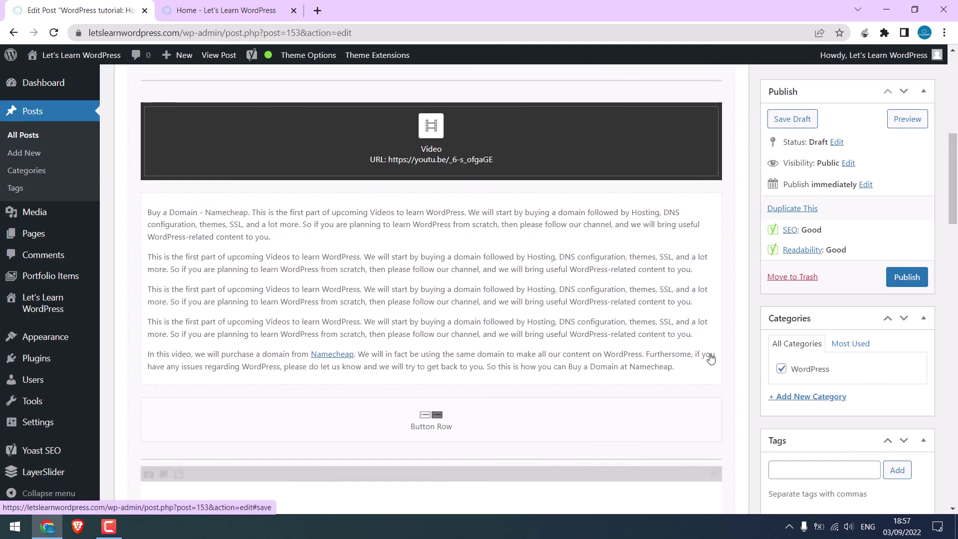
scroll(941, 416, "down", 15)
scroll(941, 417, "down", 2)
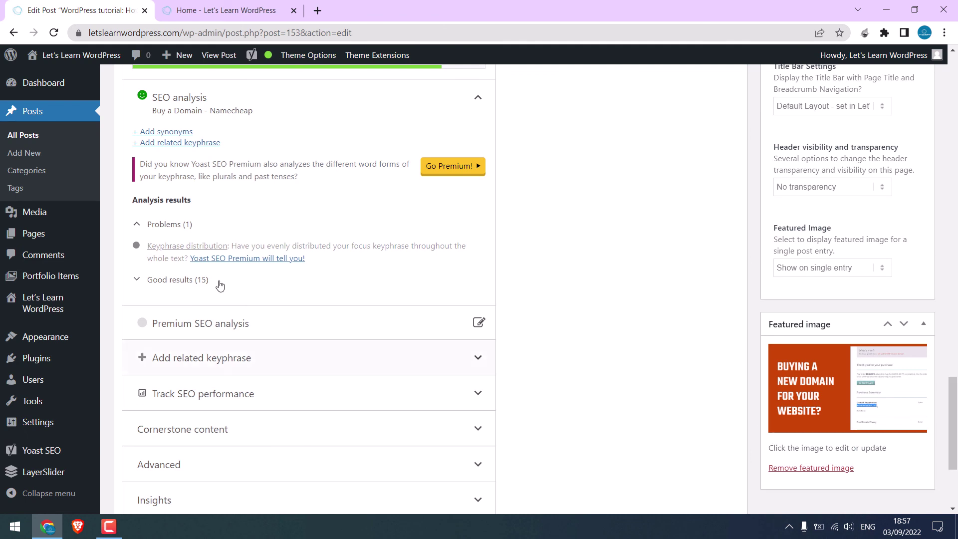
Collapse the Problems (1) list and scroll up to confirm the Good SEO and readability ratings.
left_click(136, 225)
scroll(289, 332, "up", 3)
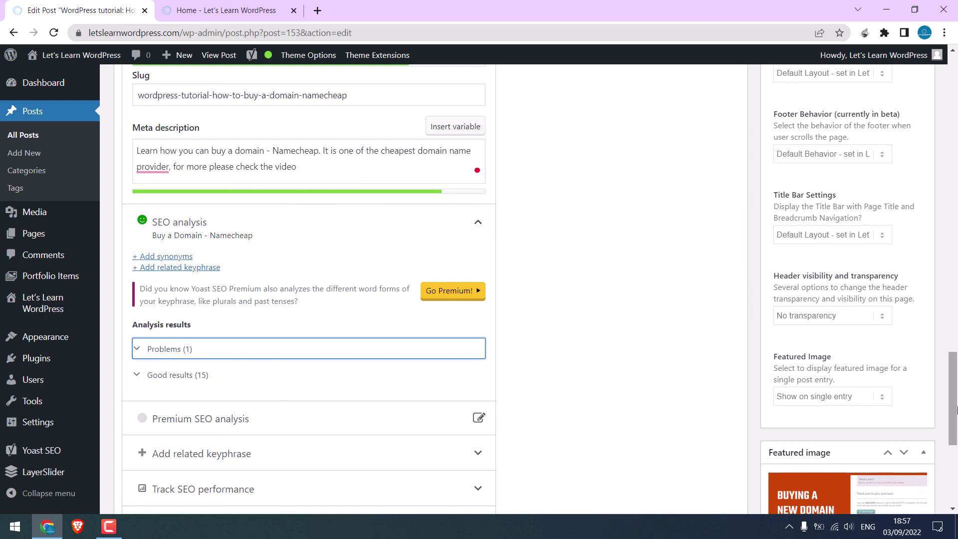
left_click_drag(952, 399, 954, 294)
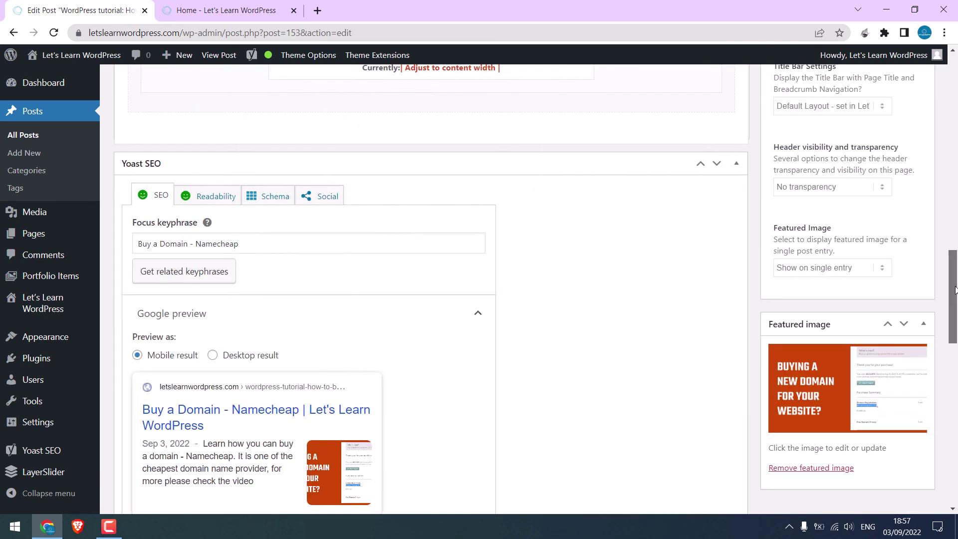
scroll(952, 247, "down", 9)
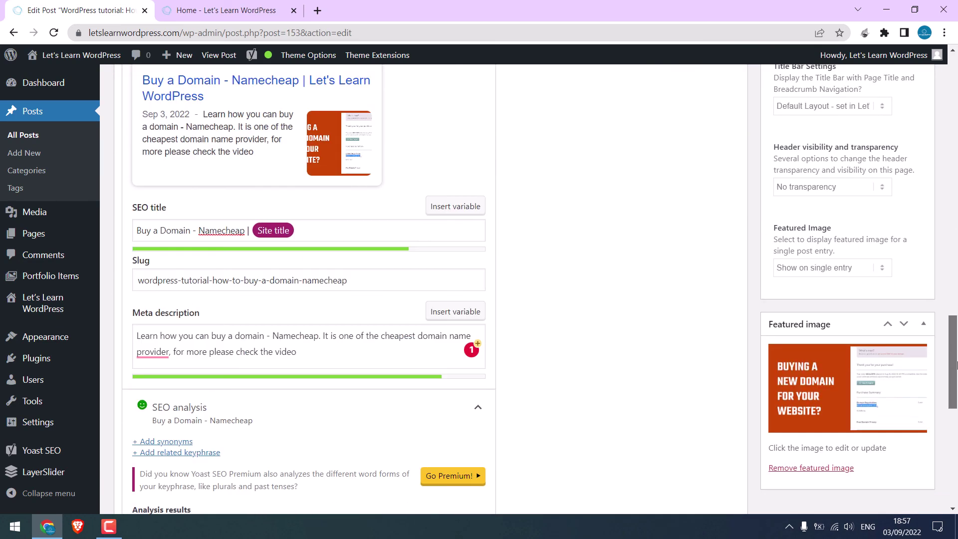
scroll(956, 274, "up", 10)
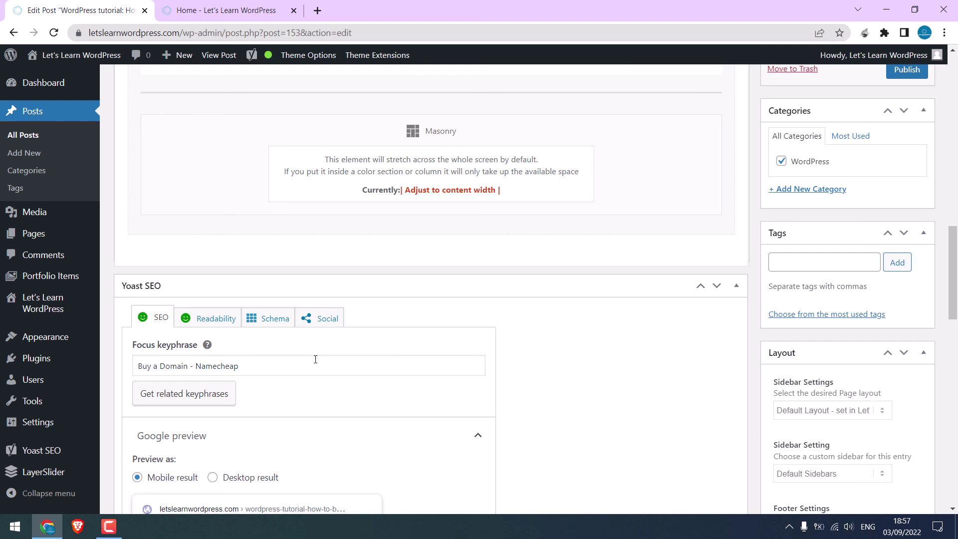
left_click_drag(953, 289, 955, 119)
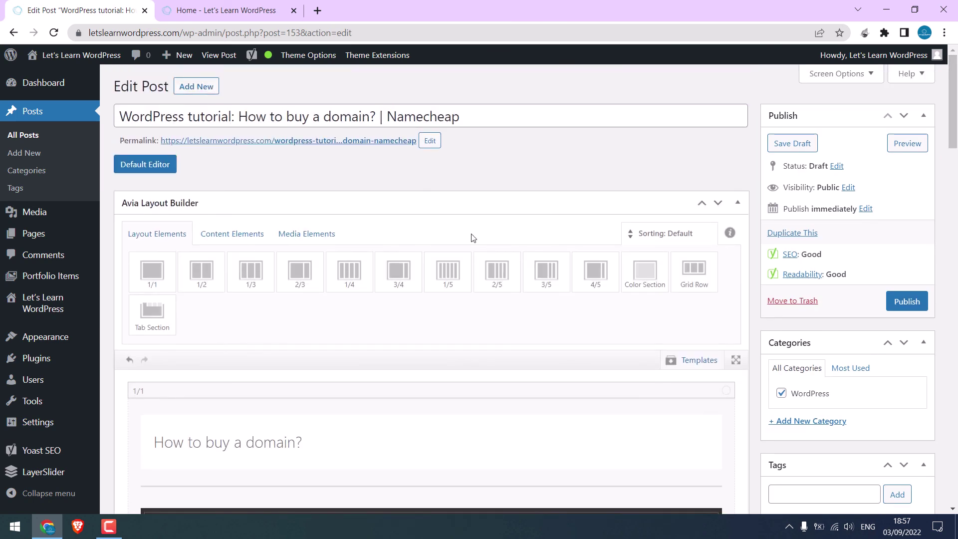